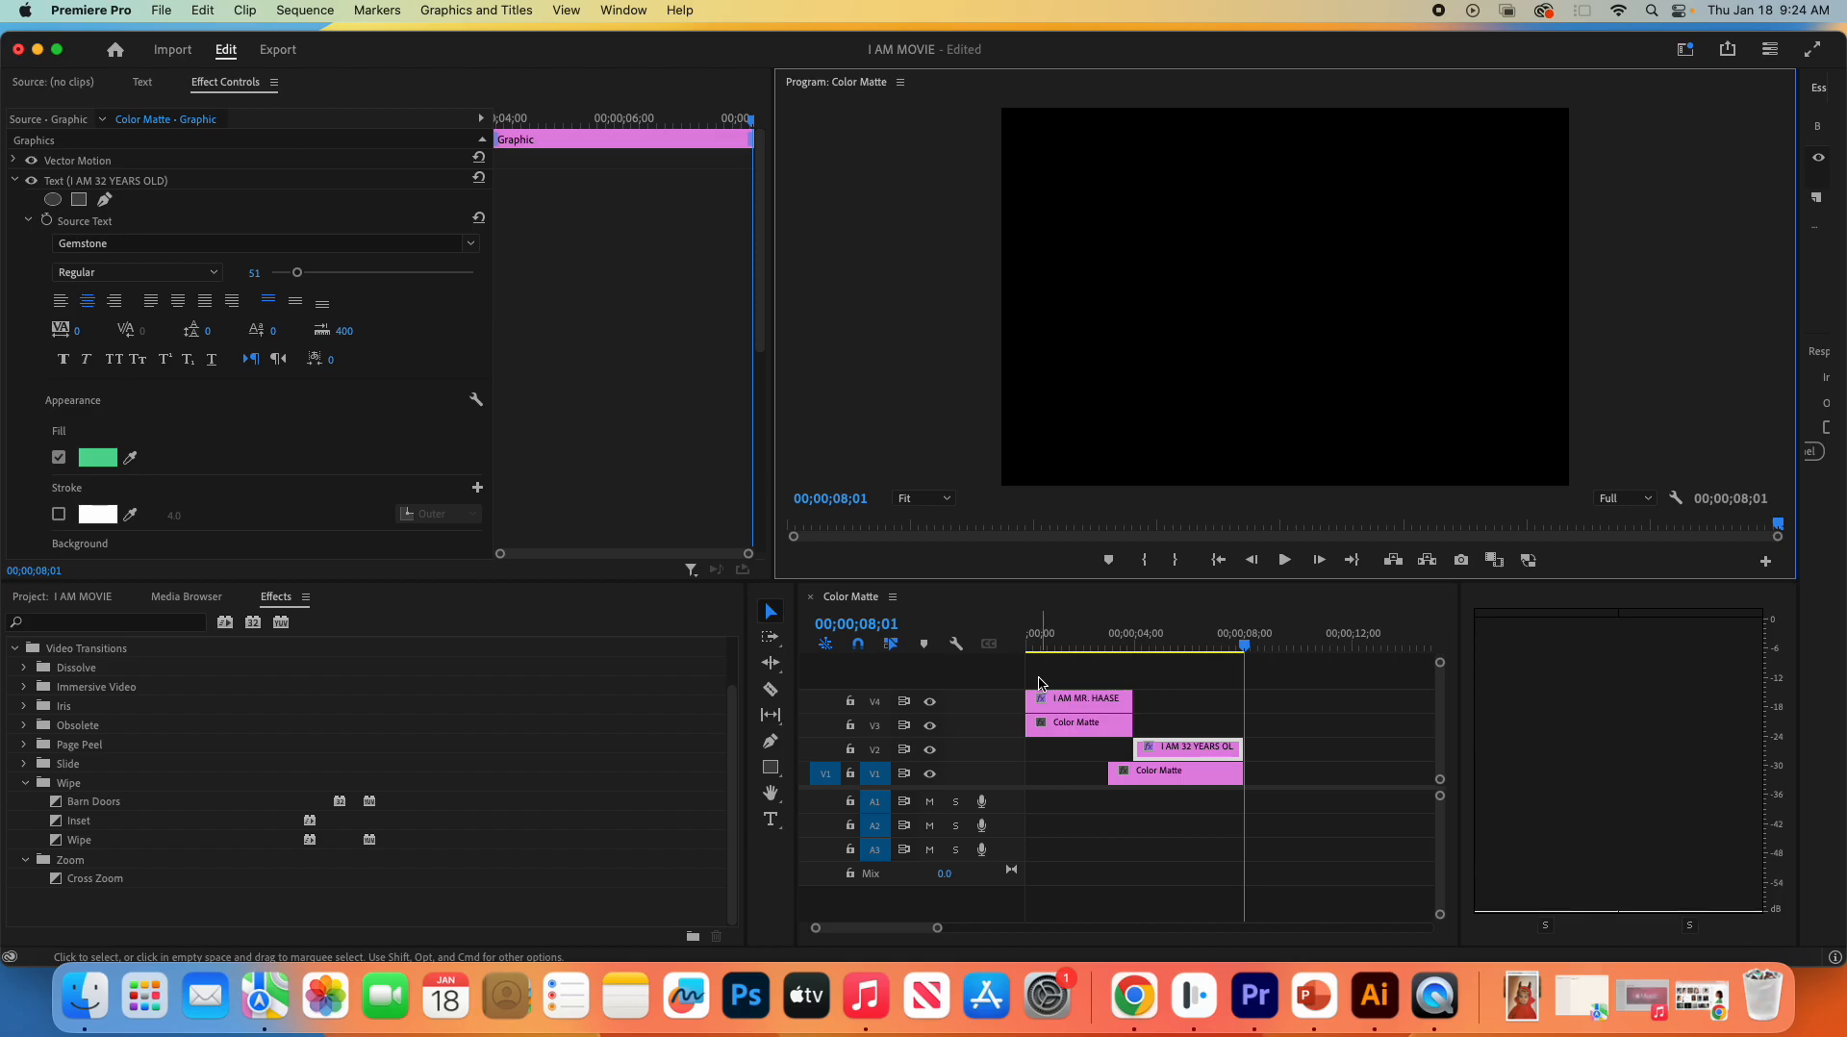
# - Delete the "I AM 32 YEARS OLD" title and the Color Matte beneath it, and return the playhead to the sequence start
pyautogui.click(1182, 752)
pyautogui.press('Delete')
pyautogui.click(1176, 772)
pyautogui.press('Delete')
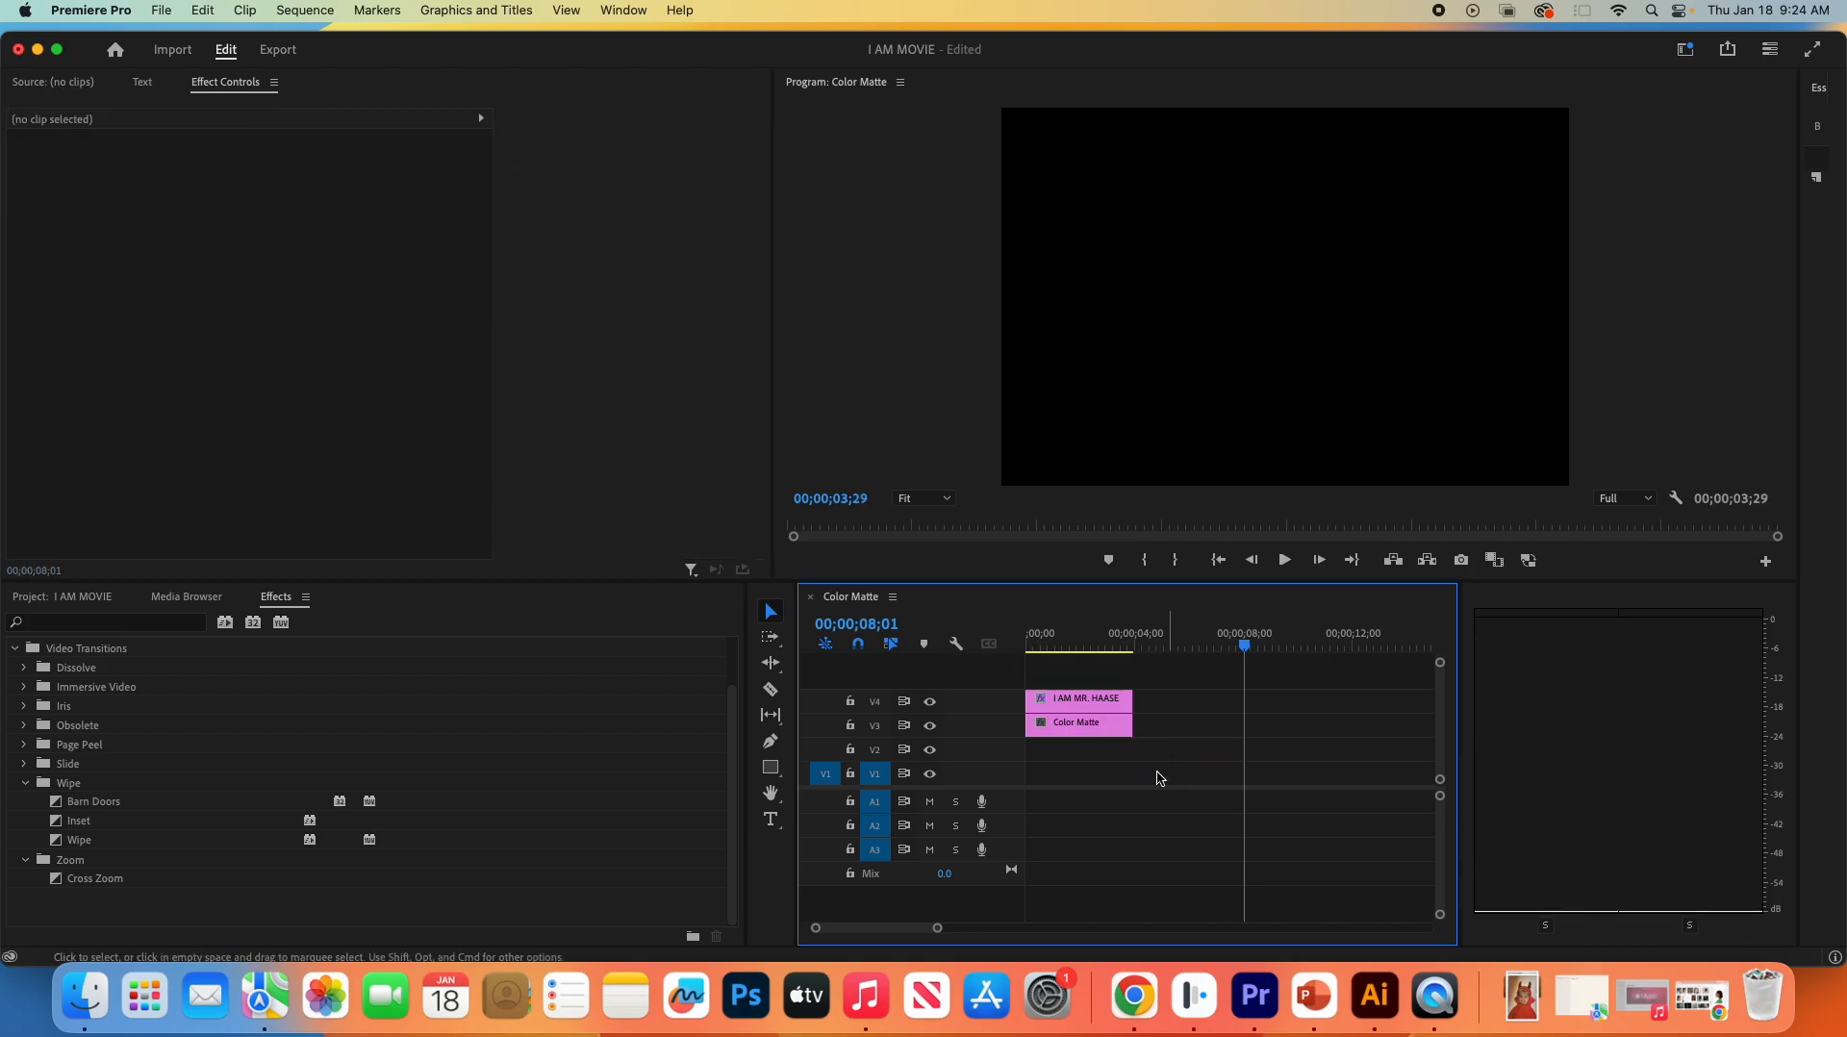
pyautogui.moveTo(1227, 658); pyautogui.dragTo(1022, 658)
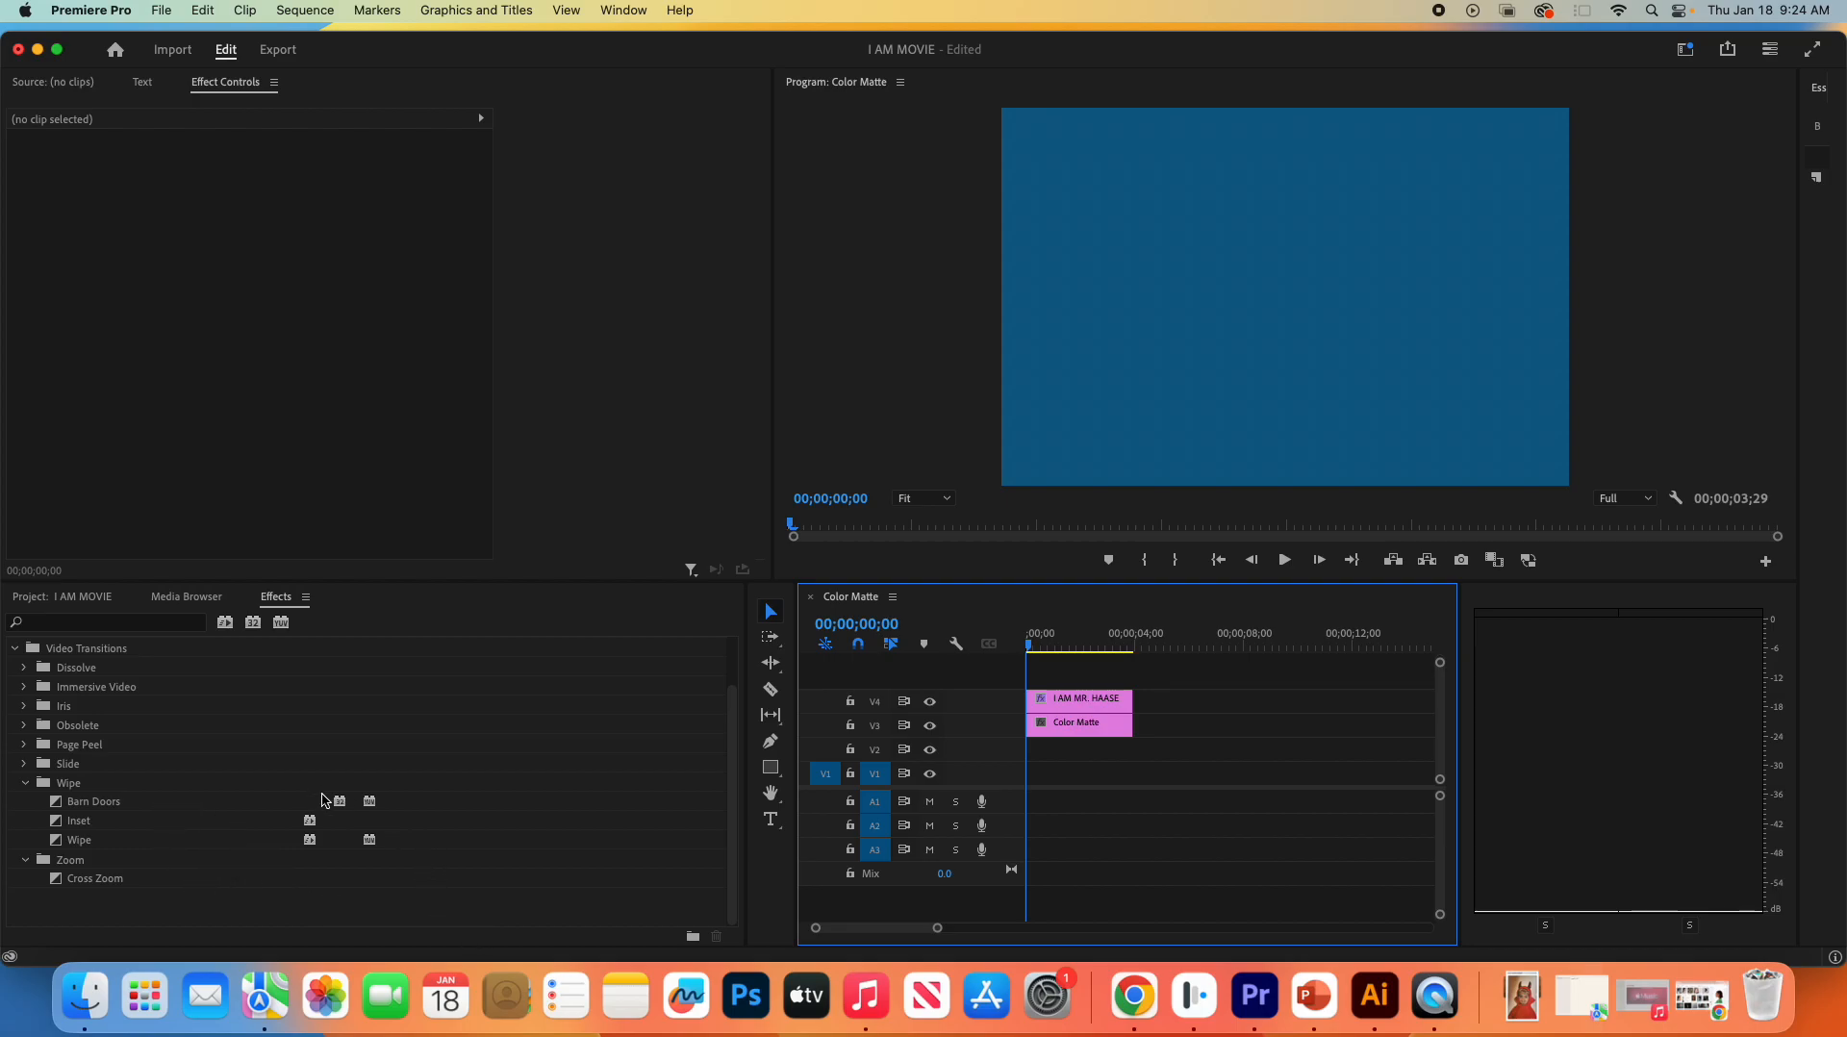
# - Place the lighter blue Color Matte from the project on track V2, overlapping the end of the first title clip
pyautogui.click(50, 597)
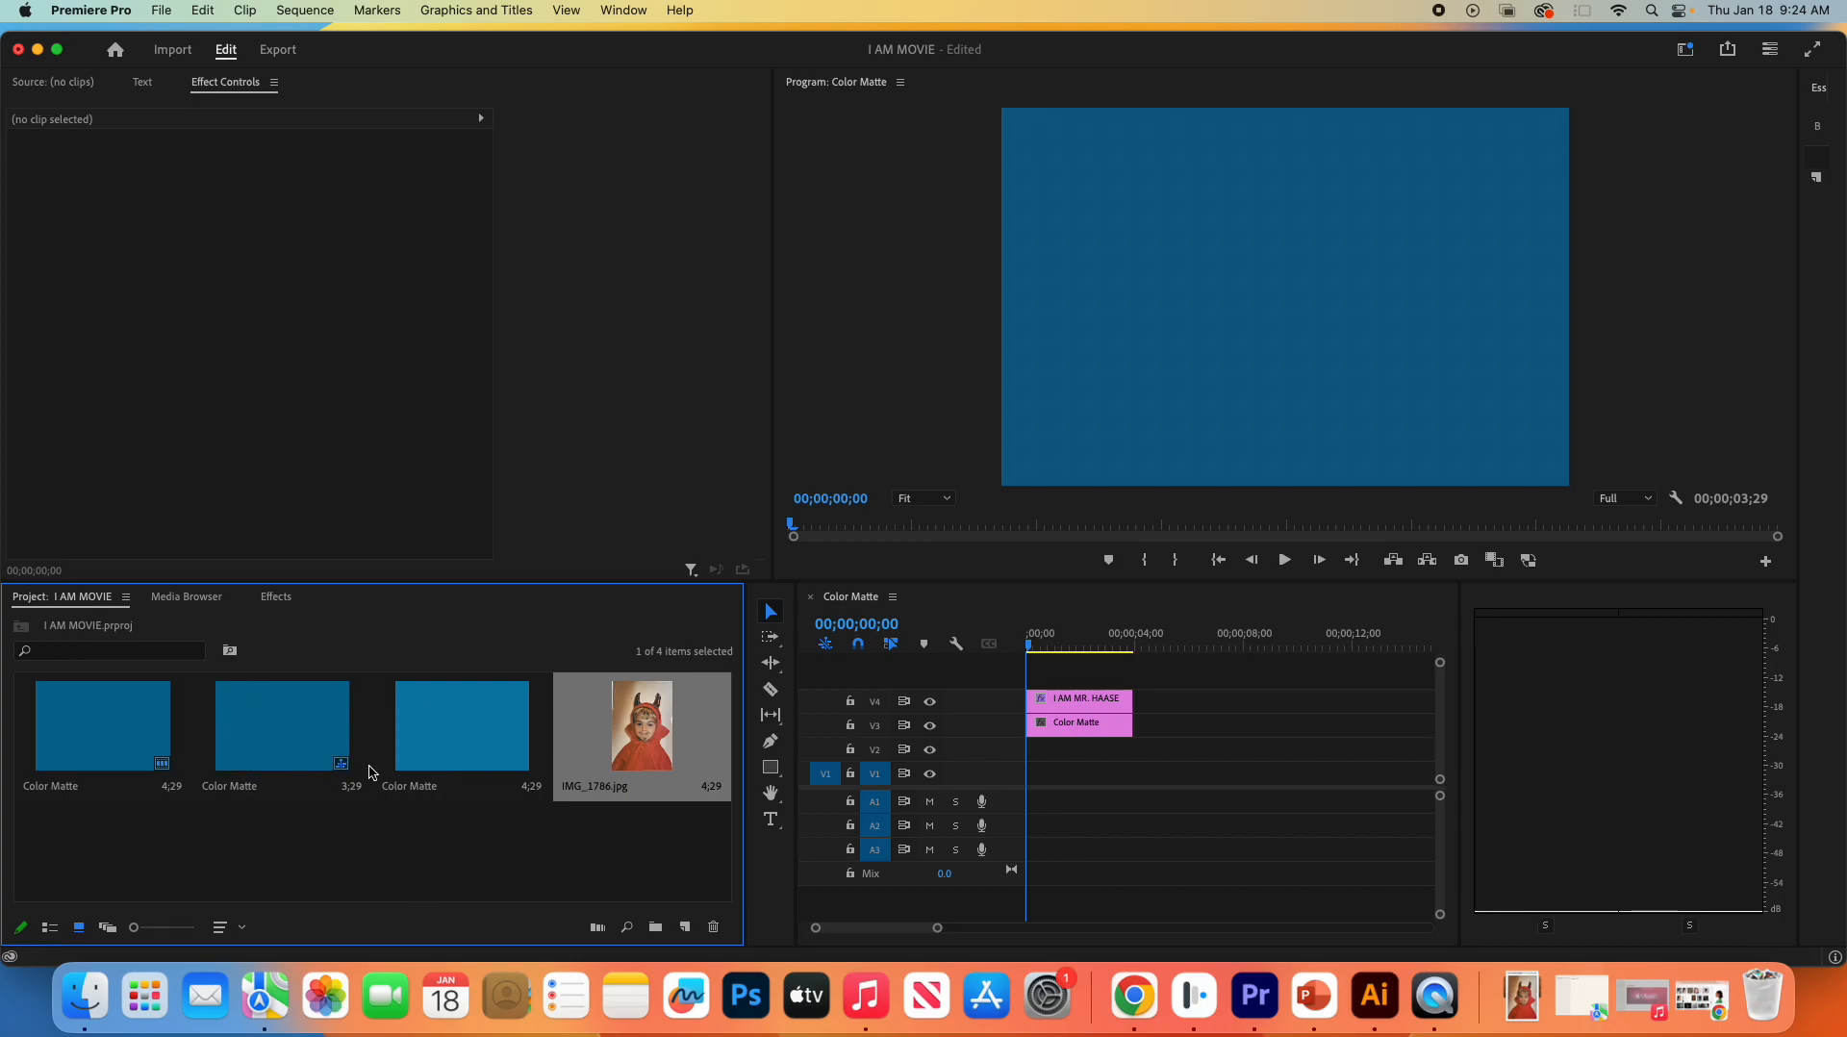
pyautogui.click(685, 930)
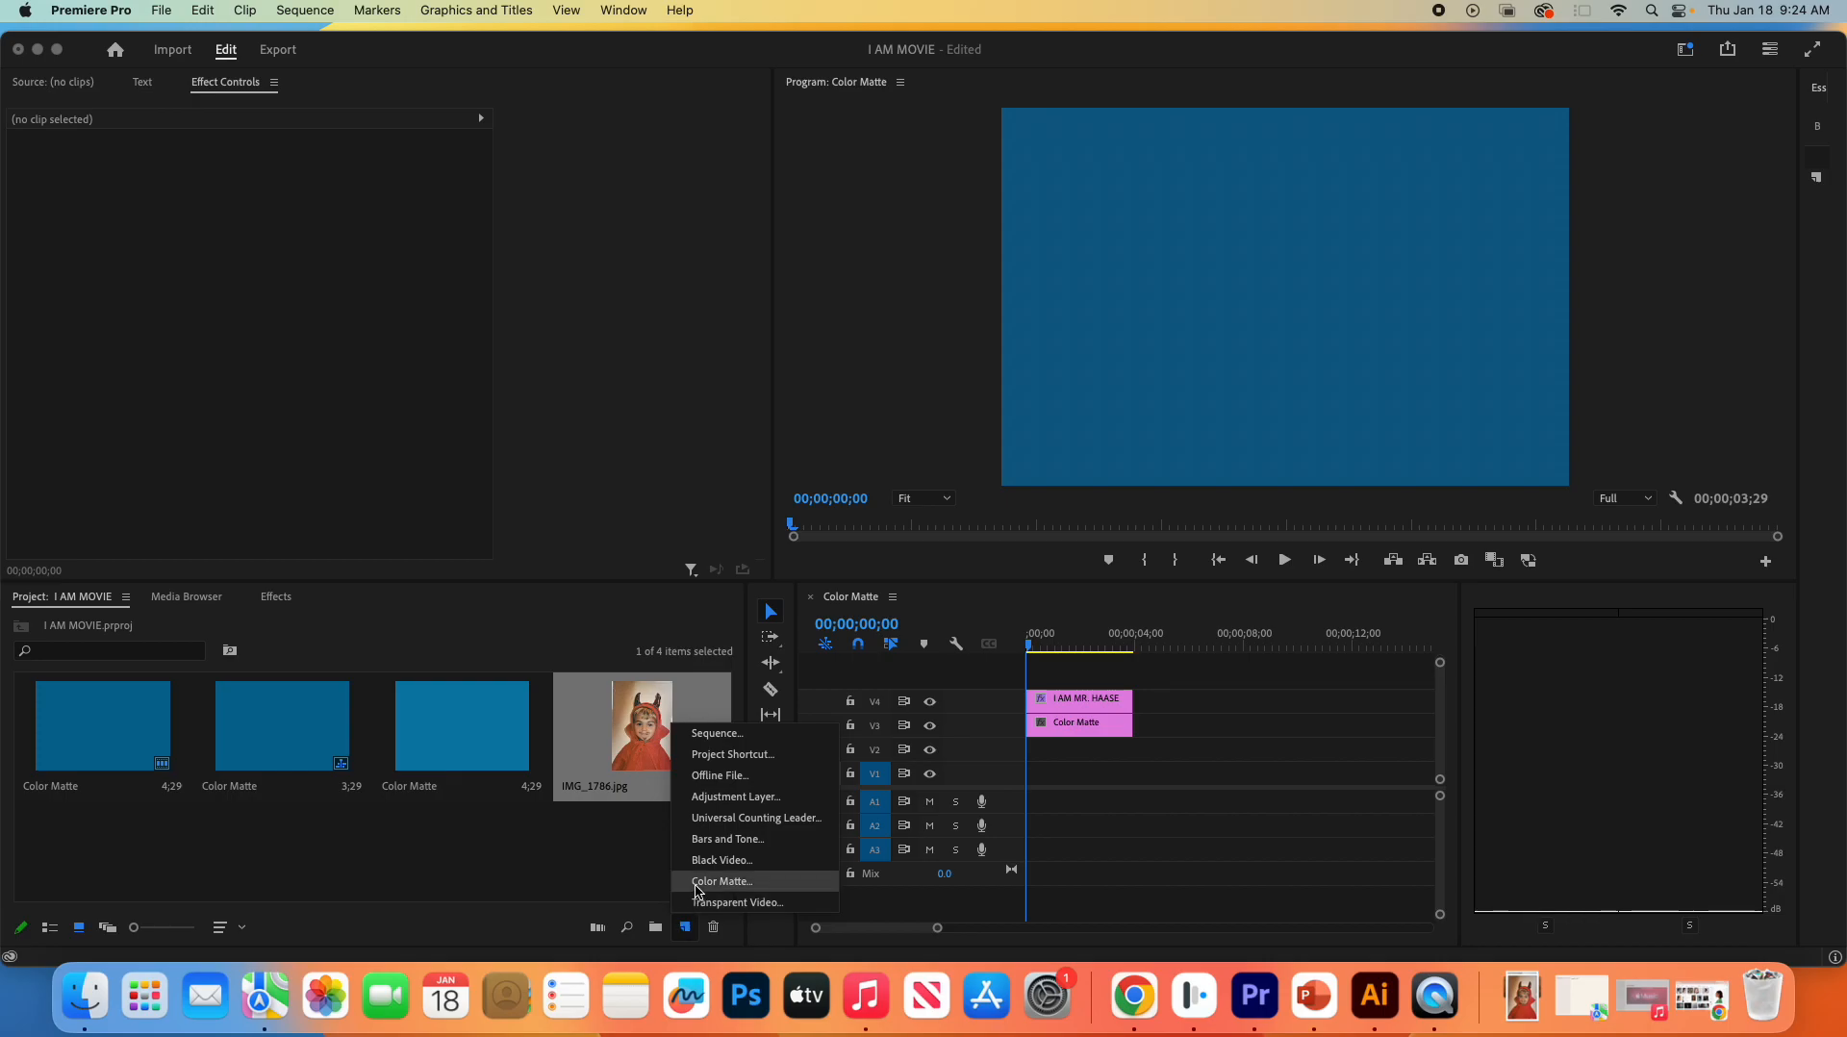
pyautogui.click(635, 887)
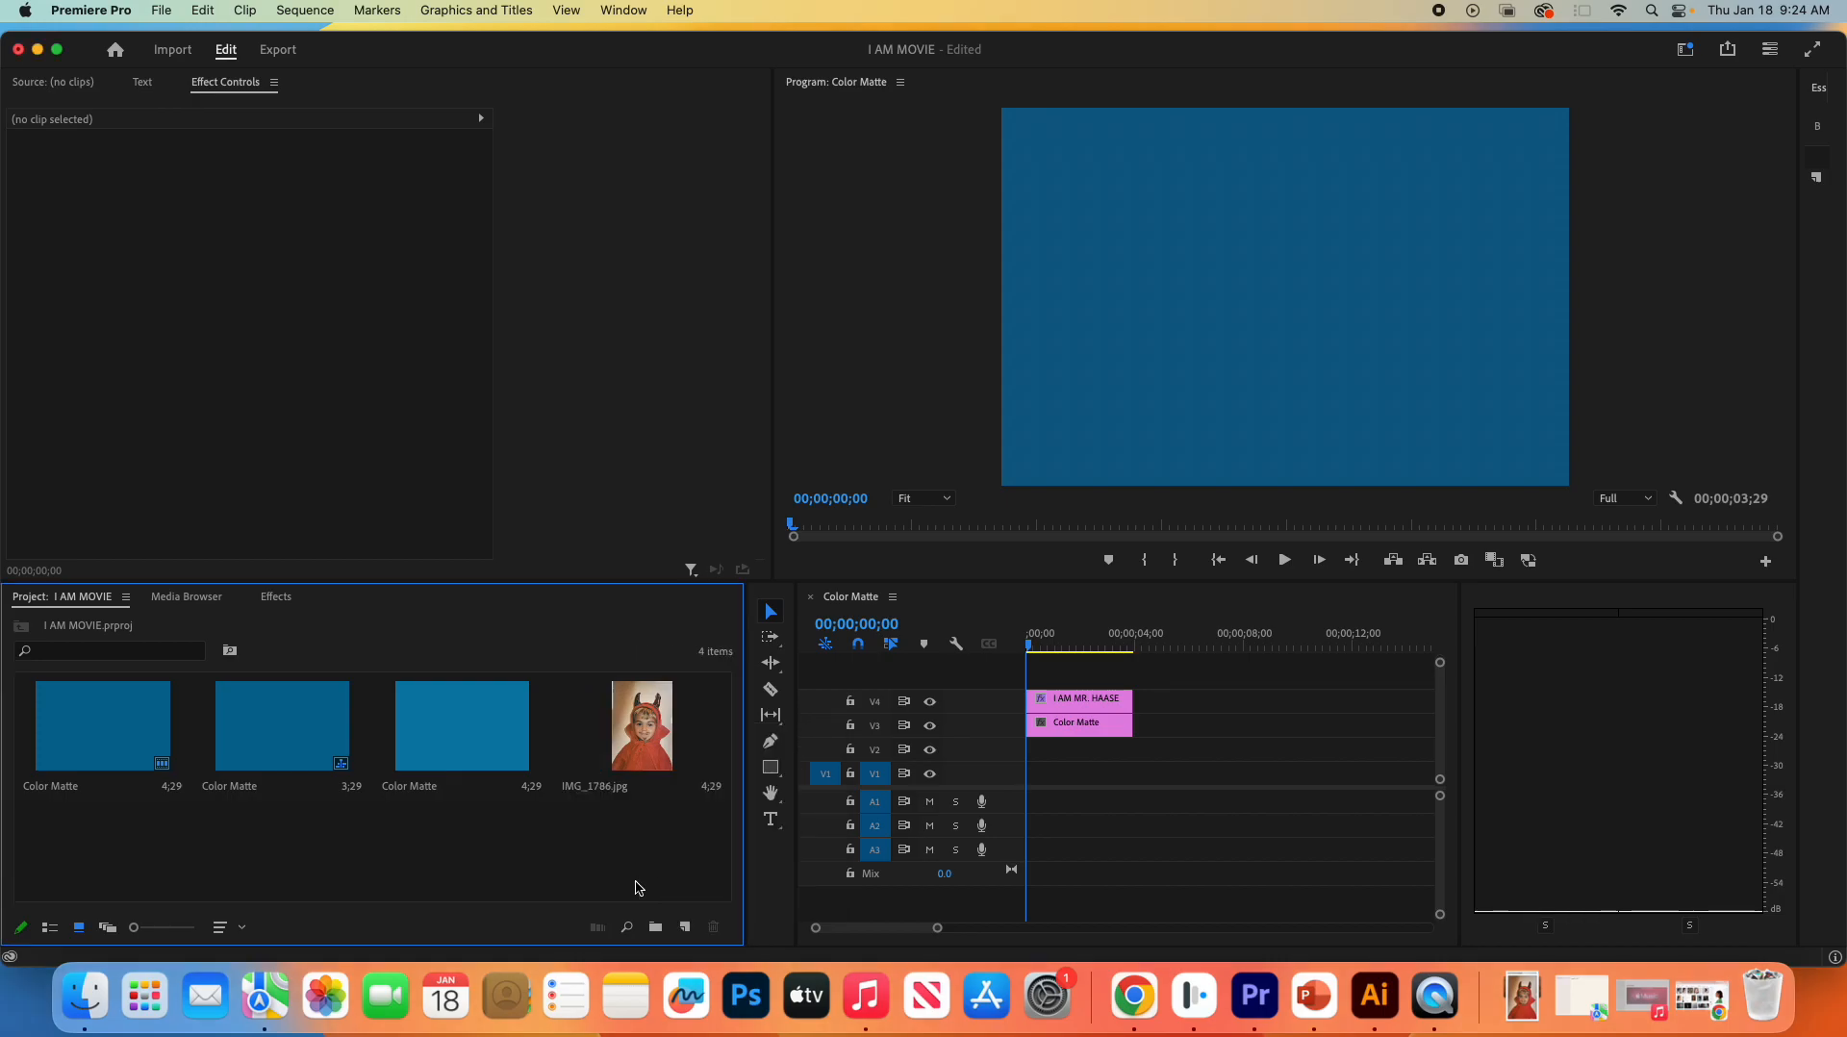
pyautogui.moveTo(457, 733); pyautogui.dragTo(1116, 754)
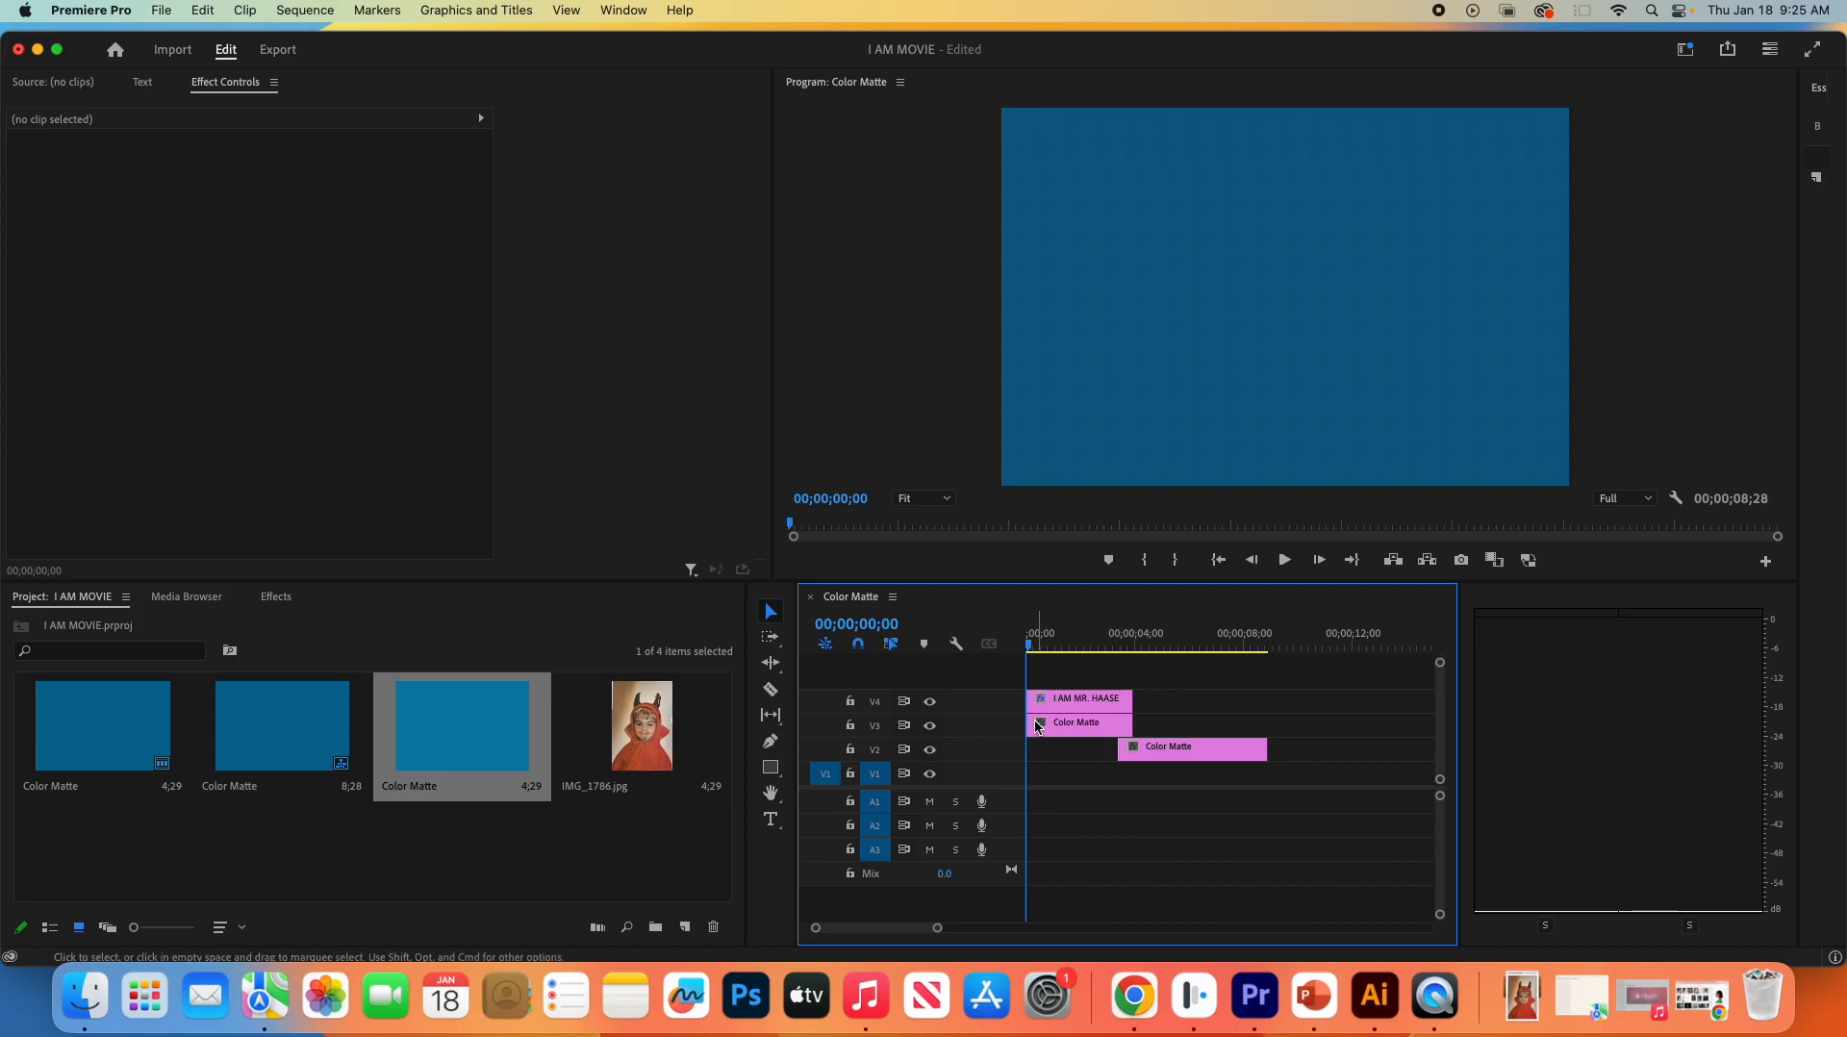
# - Preview the sequence and reposition the V2 Color Matte so it starts slightly before the first title clip ends
pyautogui.press('space')
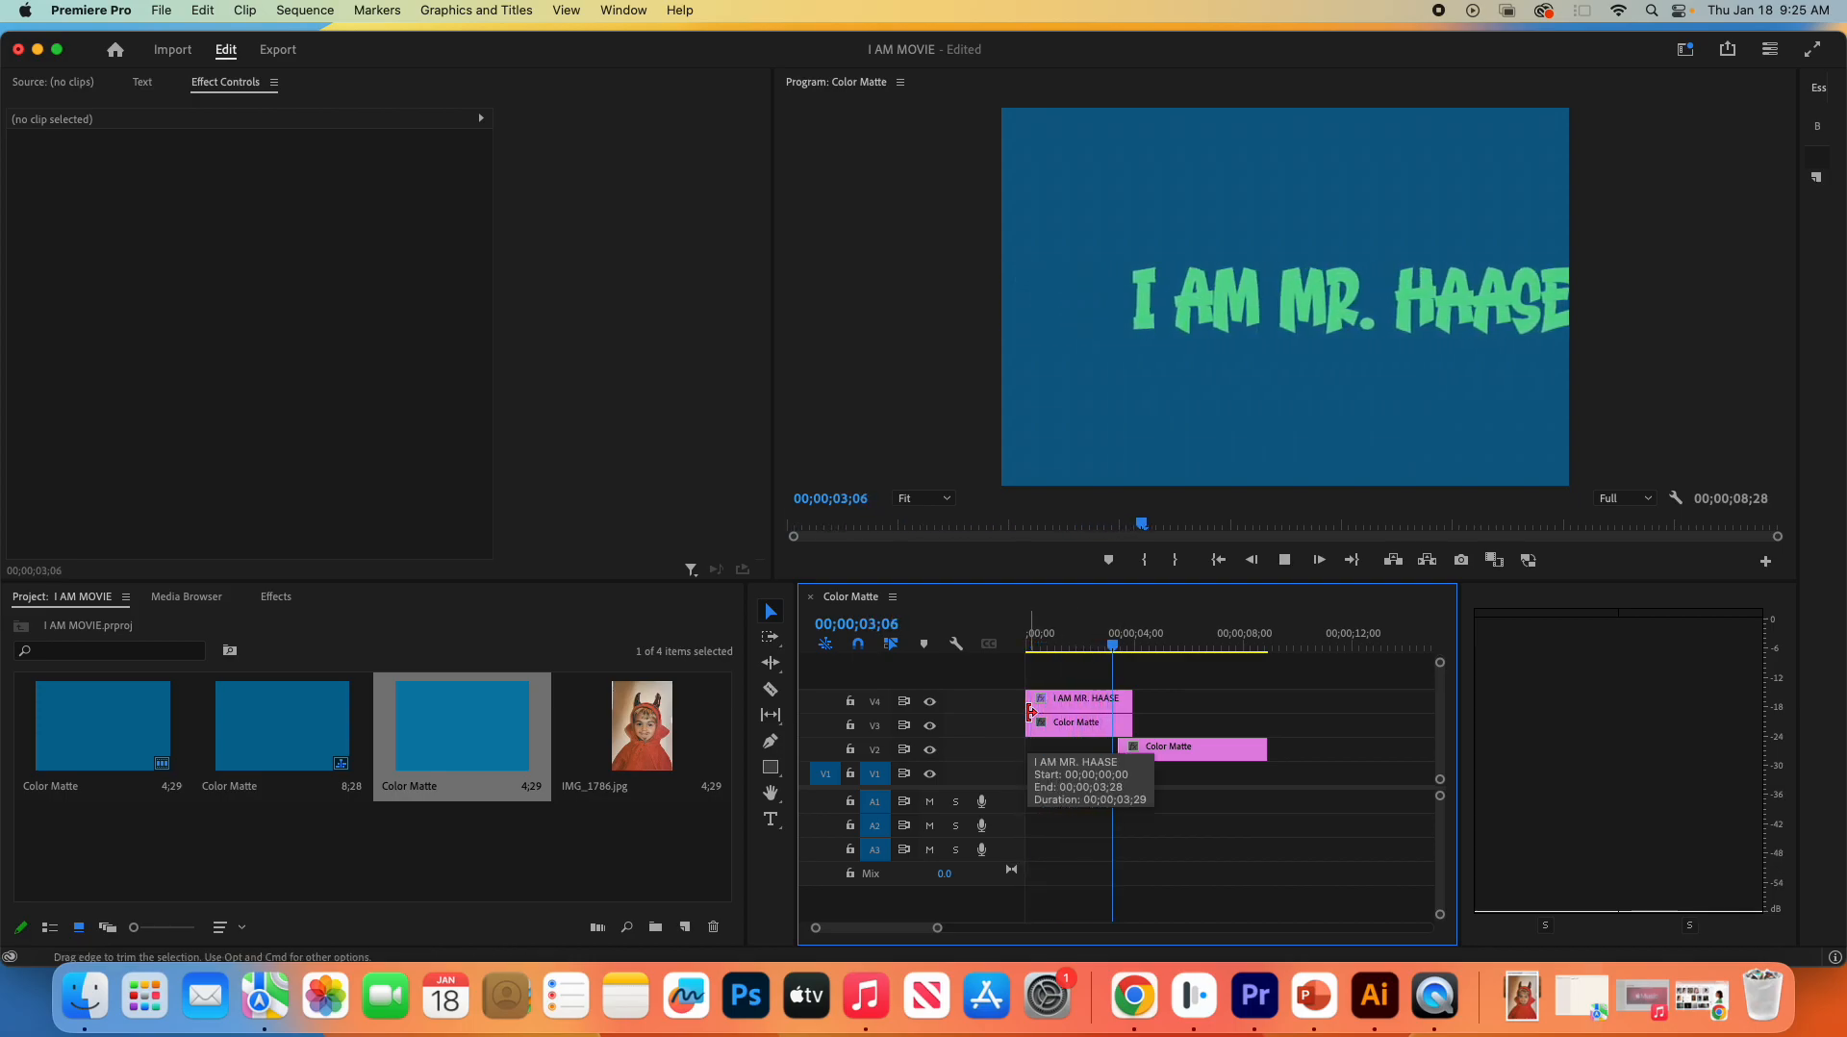
pyautogui.moveTo(1181, 762); pyautogui.dragTo(1211, 762)
pyautogui.click(1070, 654)
pyautogui.moveTo(1070, 654); pyautogui.dragTo(1007, 658)
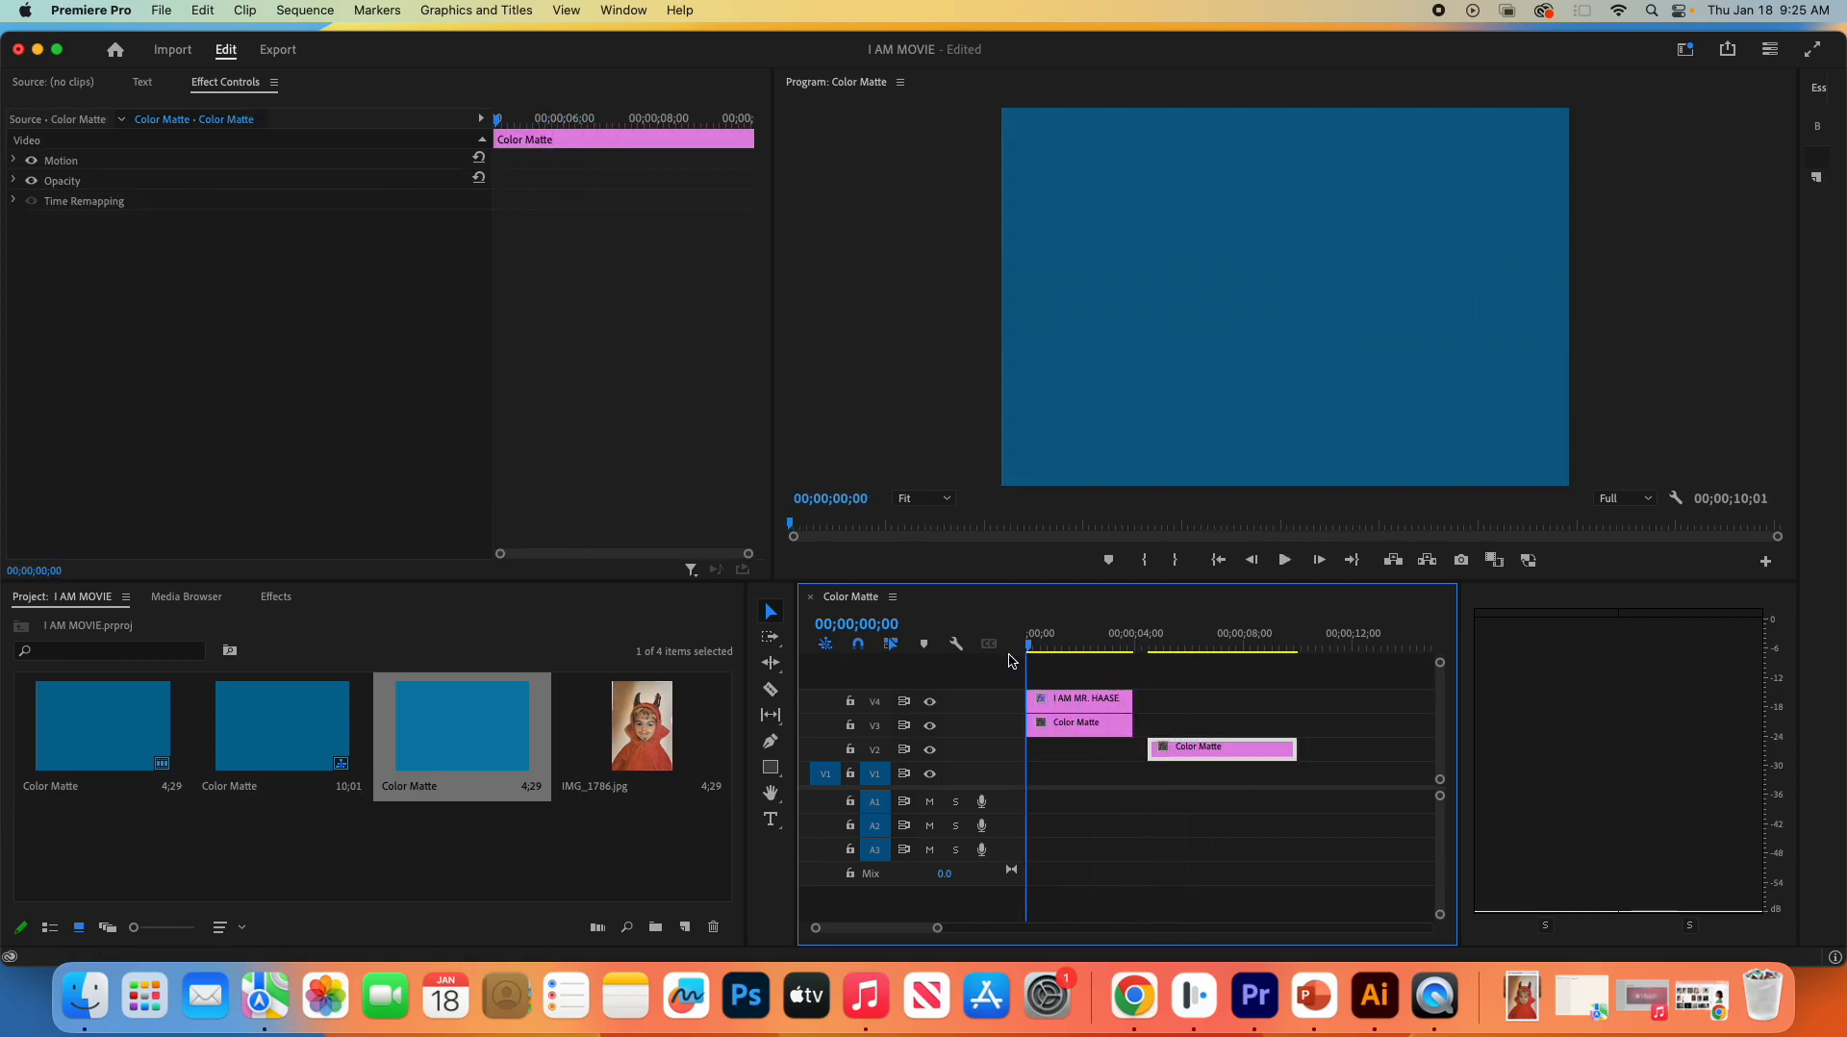
pyautogui.moveTo(1209, 747); pyautogui.dragTo(1200, 755)
pyautogui.press('space')
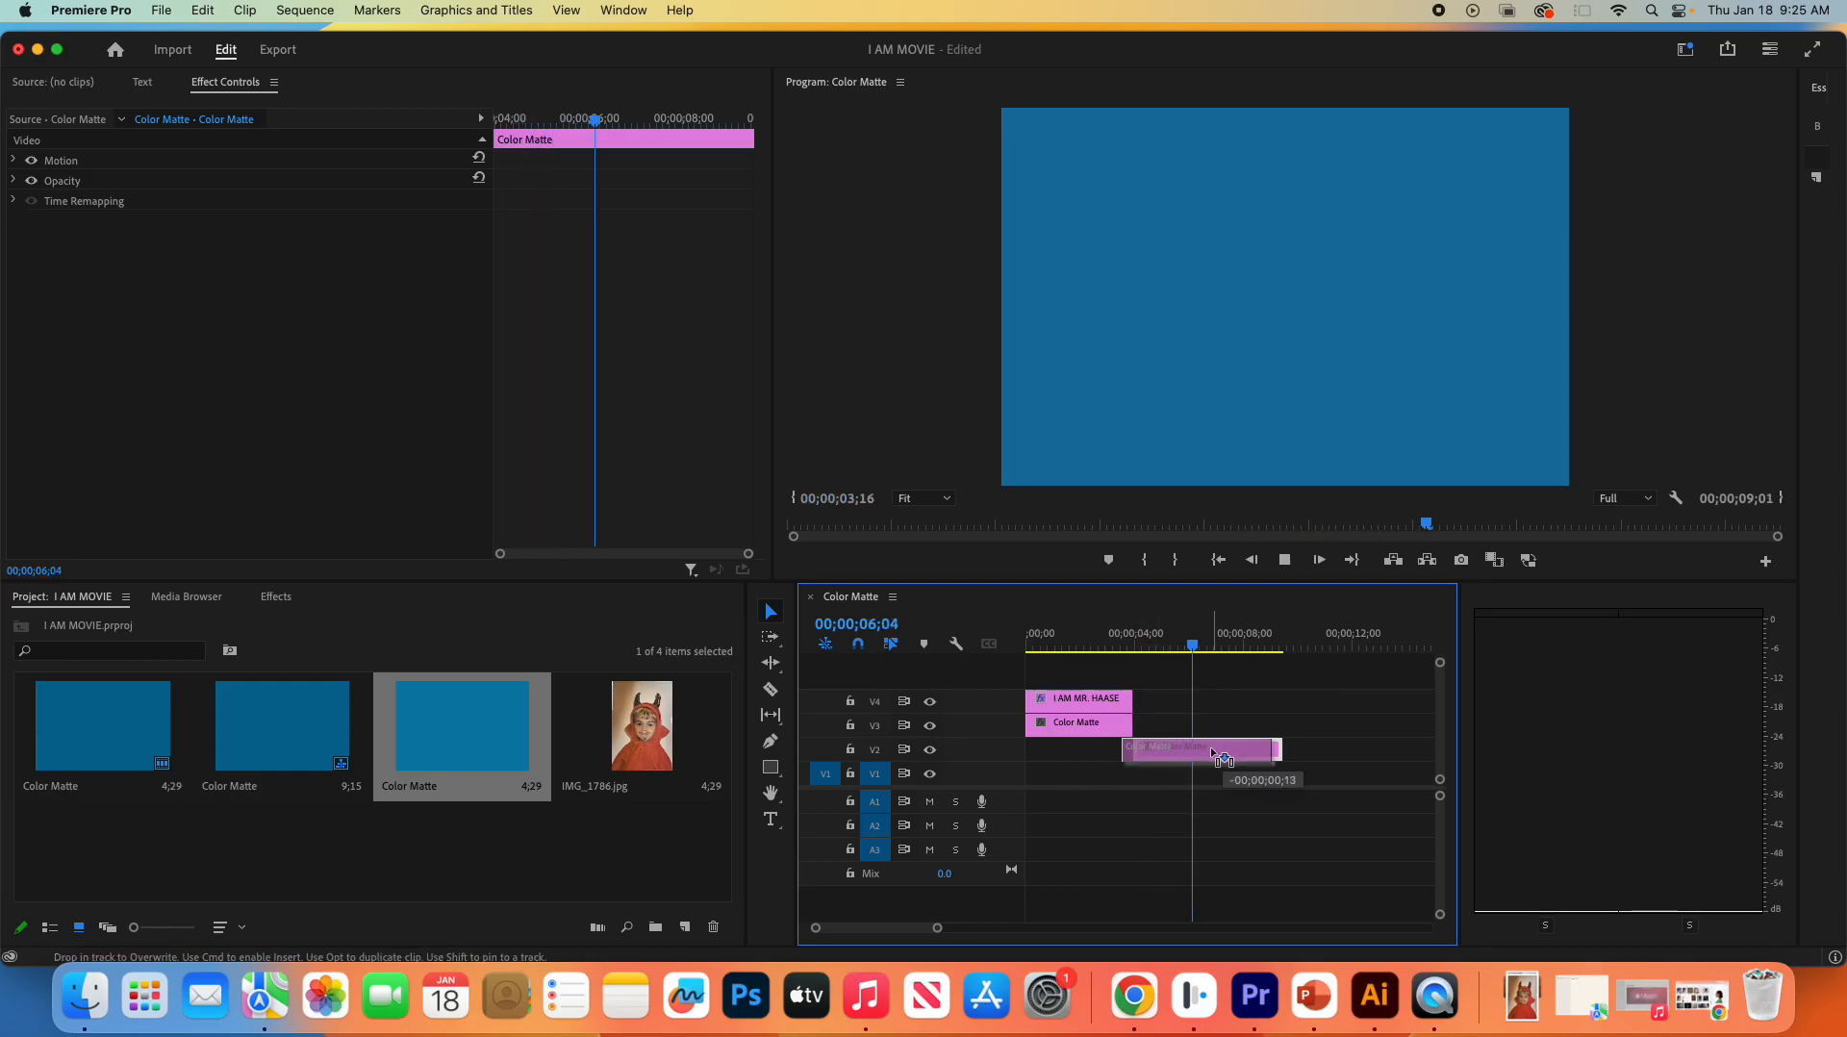
pyautogui.moveTo(1166, 767); pyautogui.dragTo(1155, 767)
pyautogui.click(1173, 816)
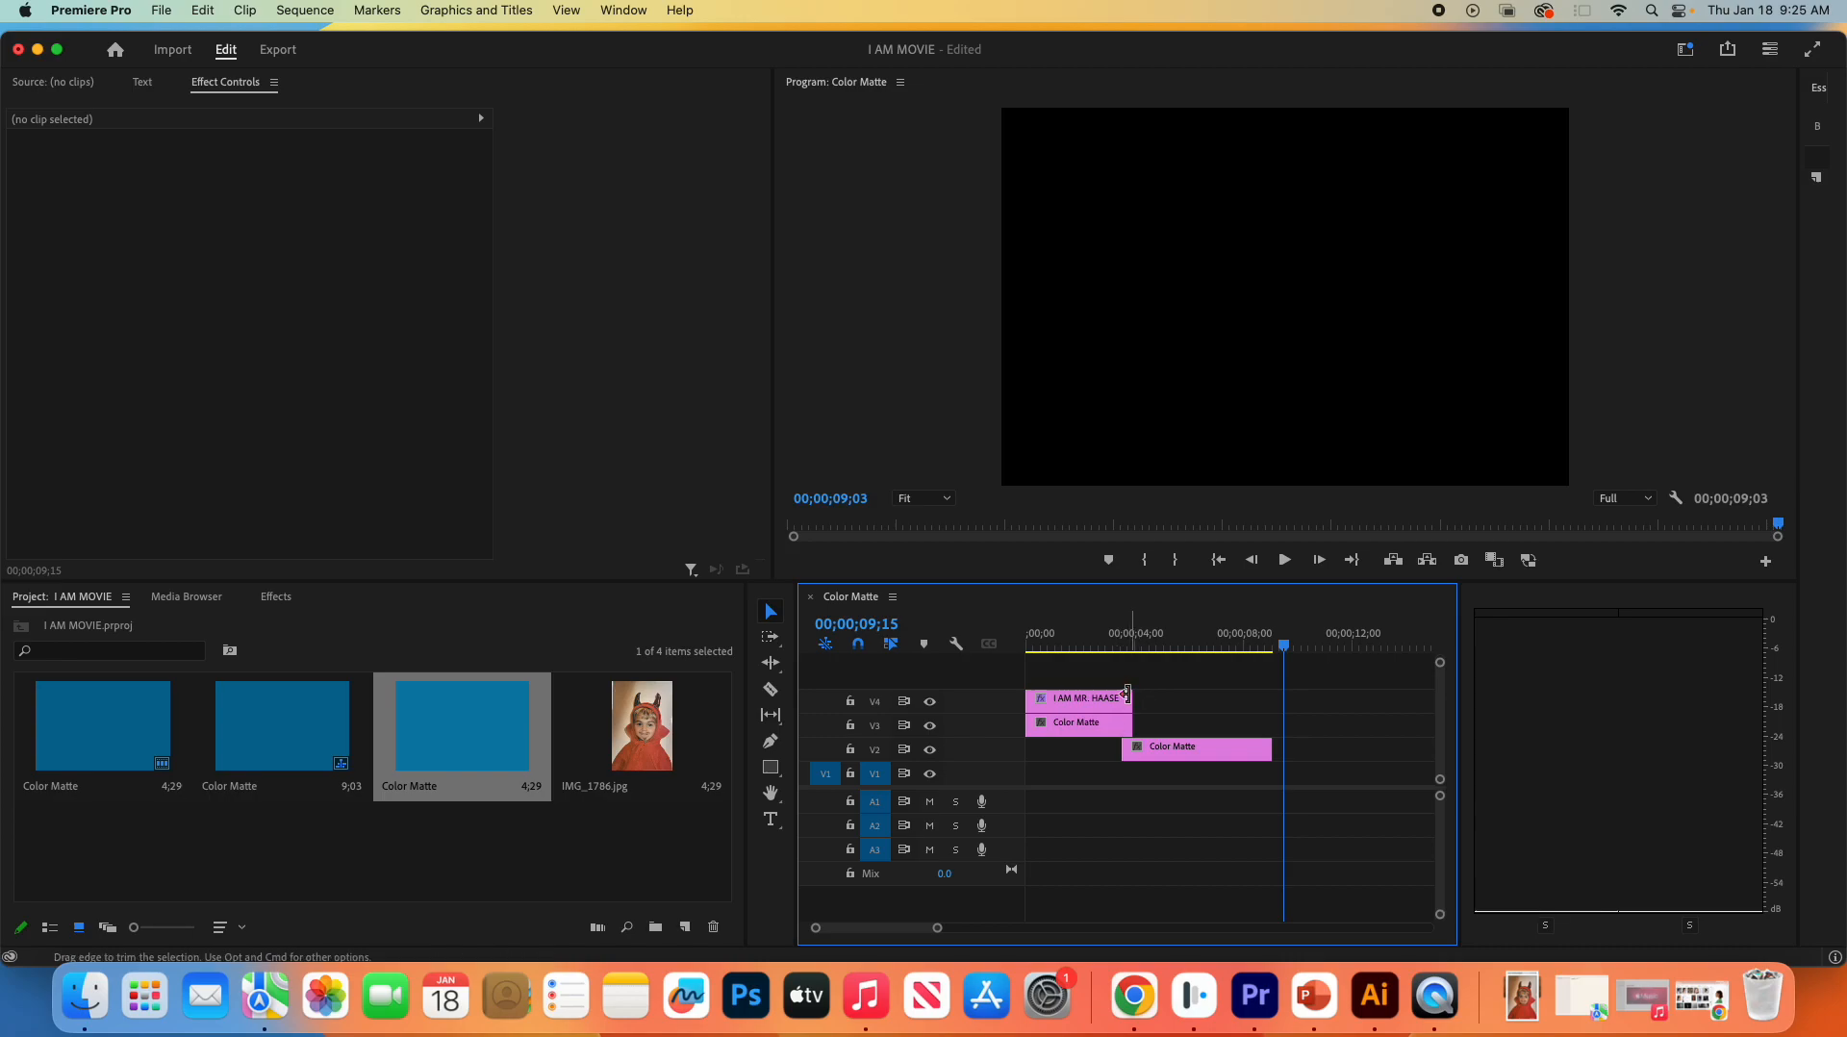
# - Trim the end of the V2 Color Matte to 00;00;08;00
pyautogui.click(1094, 698)
pyautogui.click(1093, 726)
pyautogui.click(1099, 702)
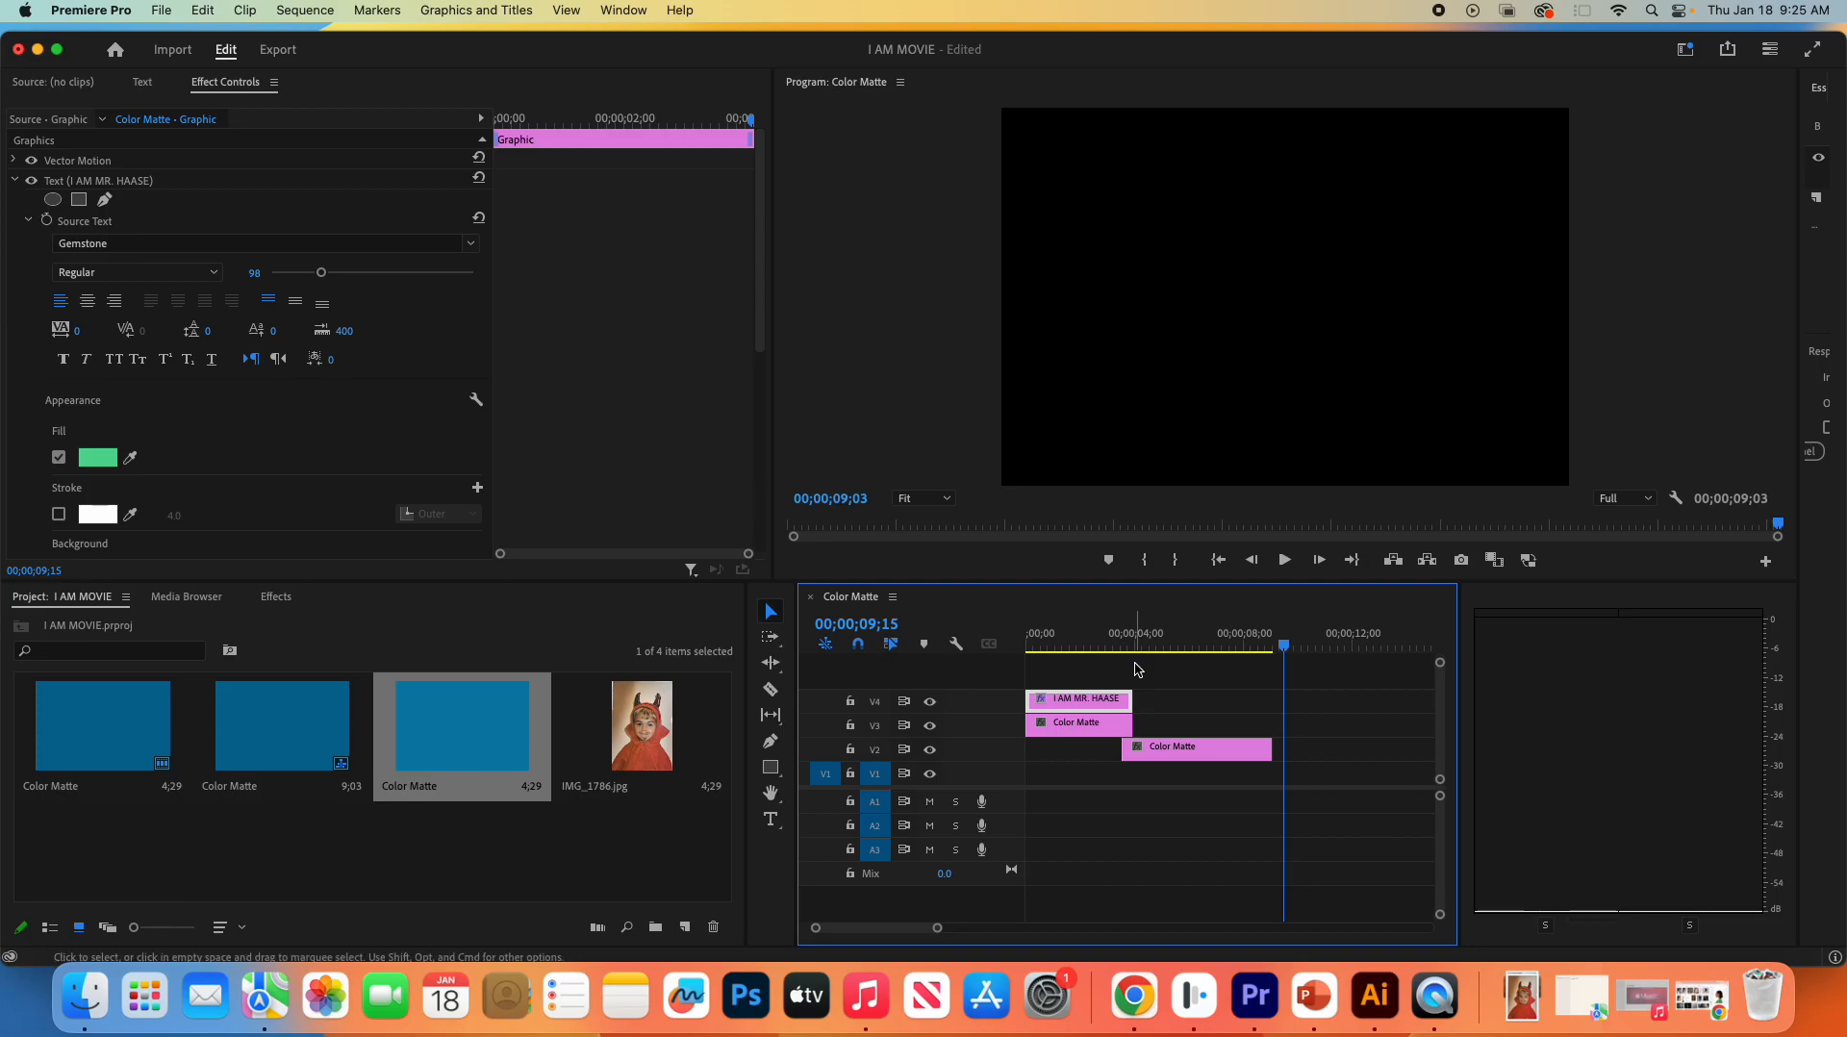
pyautogui.click(1235, 749)
pyautogui.moveTo(1278, 747); pyautogui.dragTo(1242, 748)
pyautogui.click(1211, 873)
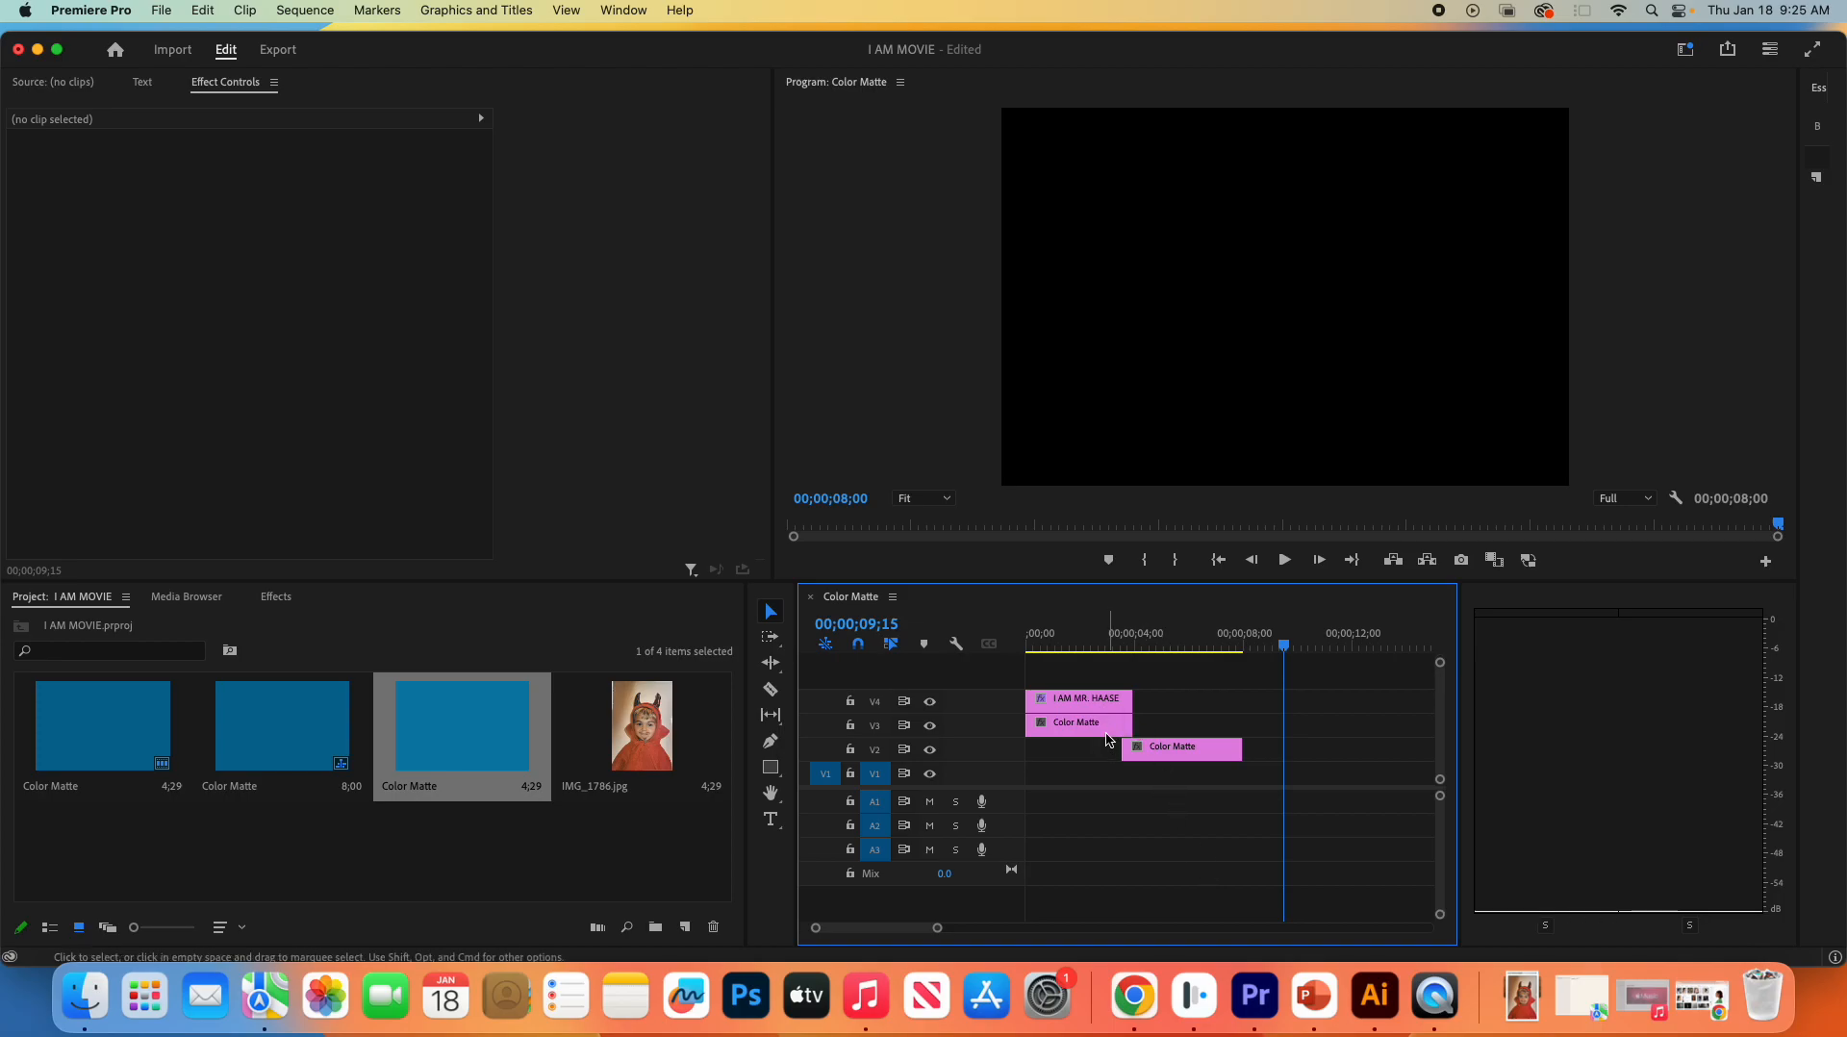
# - Add a paragraph text box reading "I AM 32 YEARS OLD" over the second matte, starting at 00;00;04;00
pyautogui.click(1193, 750)
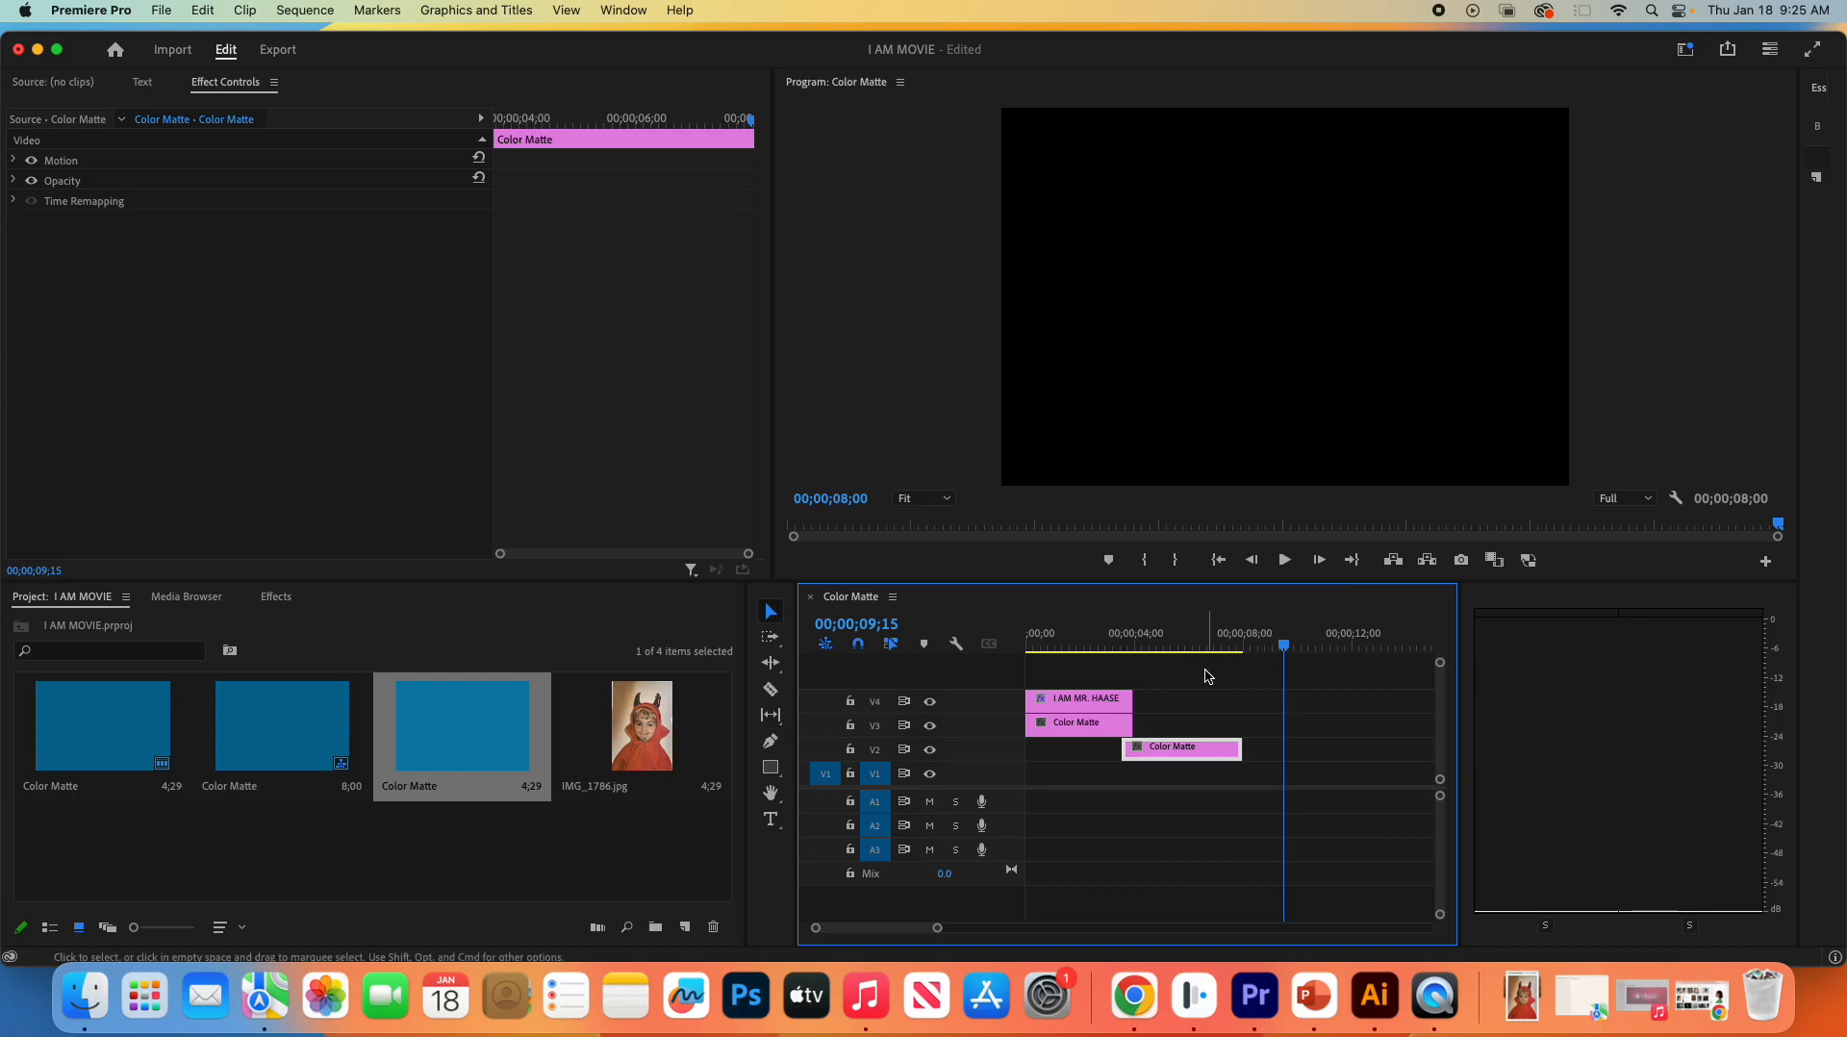
pyautogui.press('t')
pyautogui.moveTo(1284, 645); pyautogui.dragTo(1136, 654)
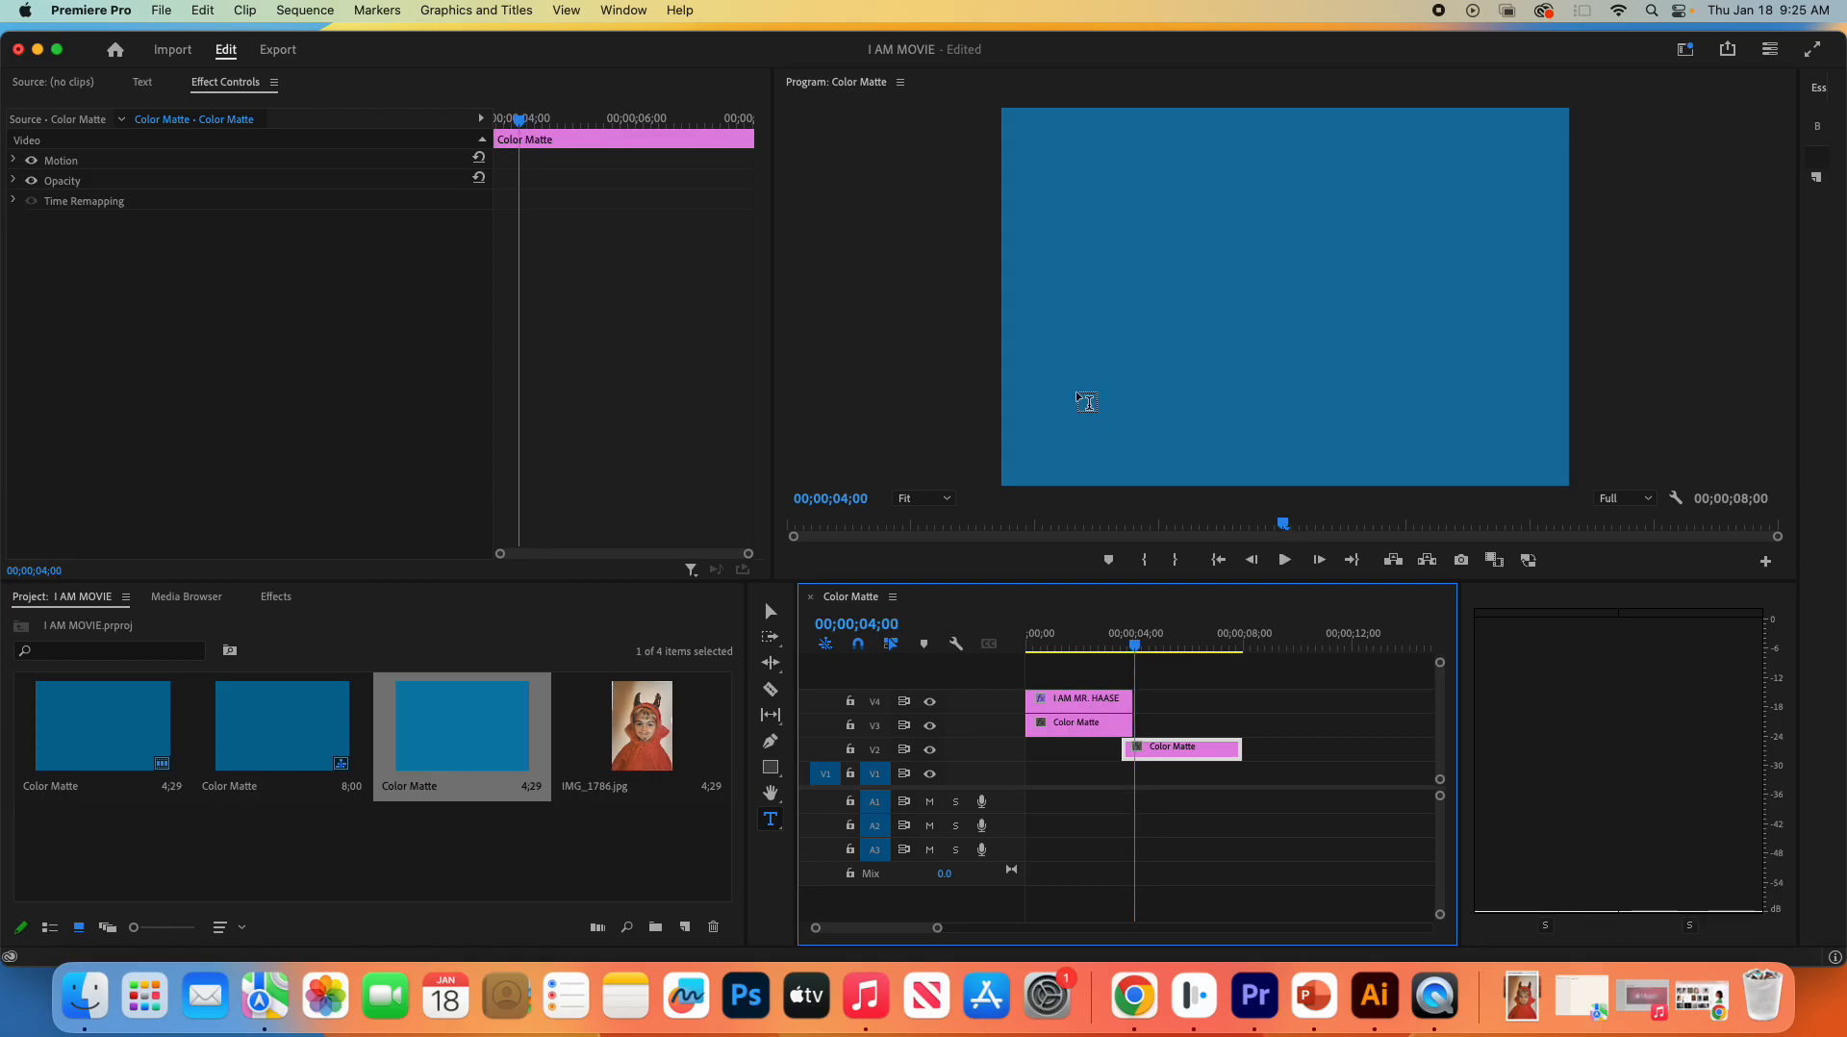
pyautogui.click(1047, 231)
pyautogui.moveTo(1046, 231); pyautogui.dragTo(1509, 358)
pyautogui.write('I AM 32')
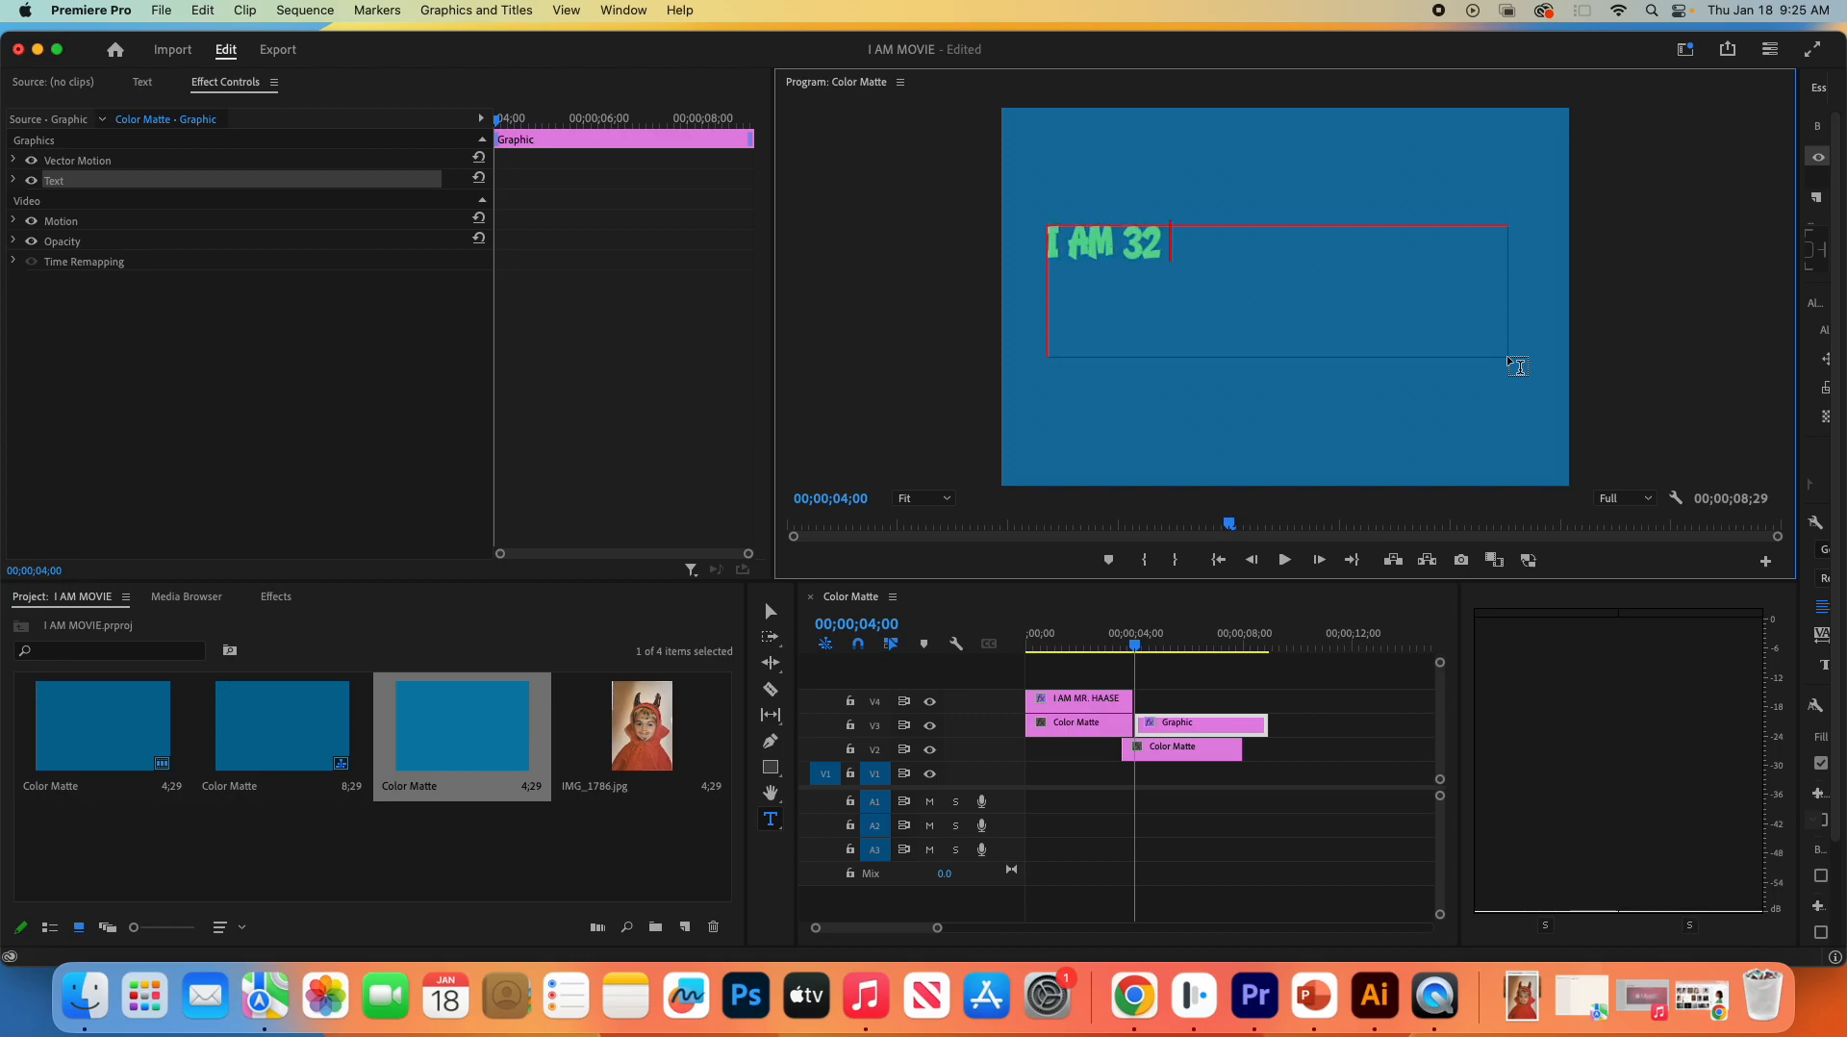
pyautogui.write(' YEARS OLD')
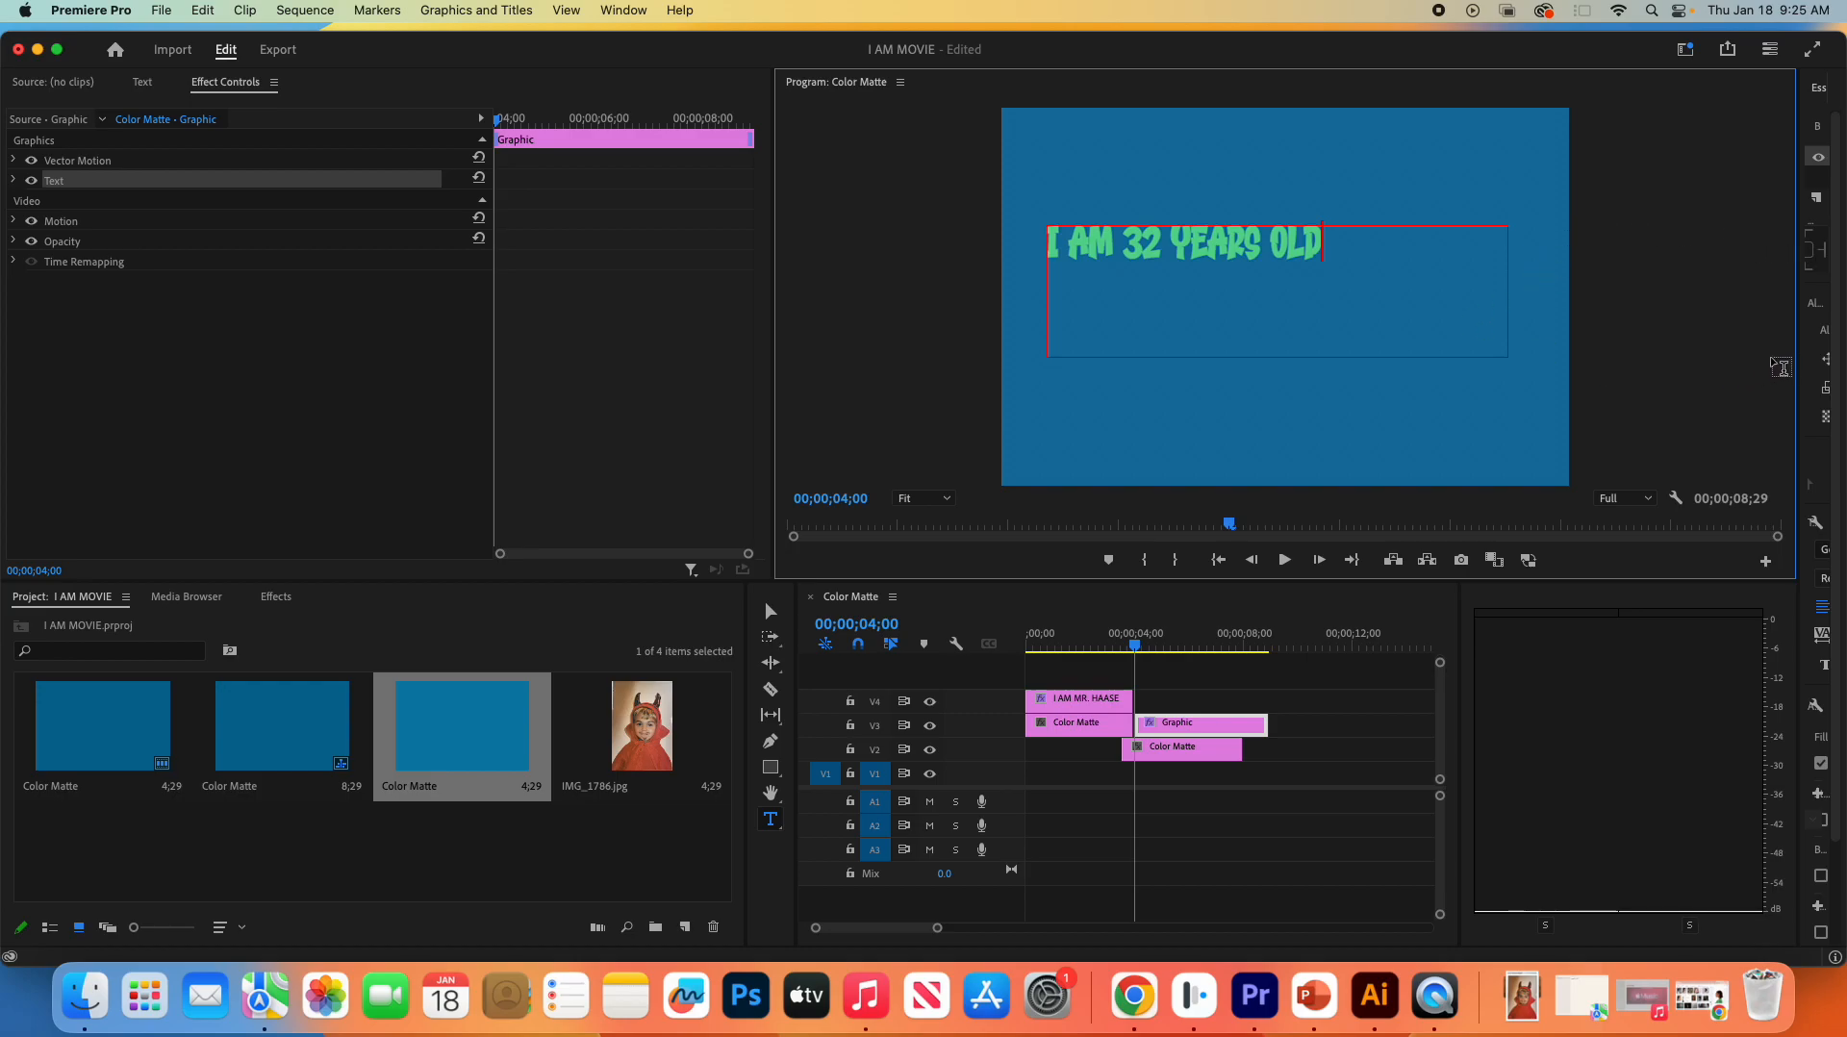
# - Expand the Essential Graphics controls and center-align the whole "I AM 32 YEARS OLD" text
pyautogui.moveTo(1797, 359); pyautogui.dragTo(1611, 357)
pyautogui.click(608, 9)
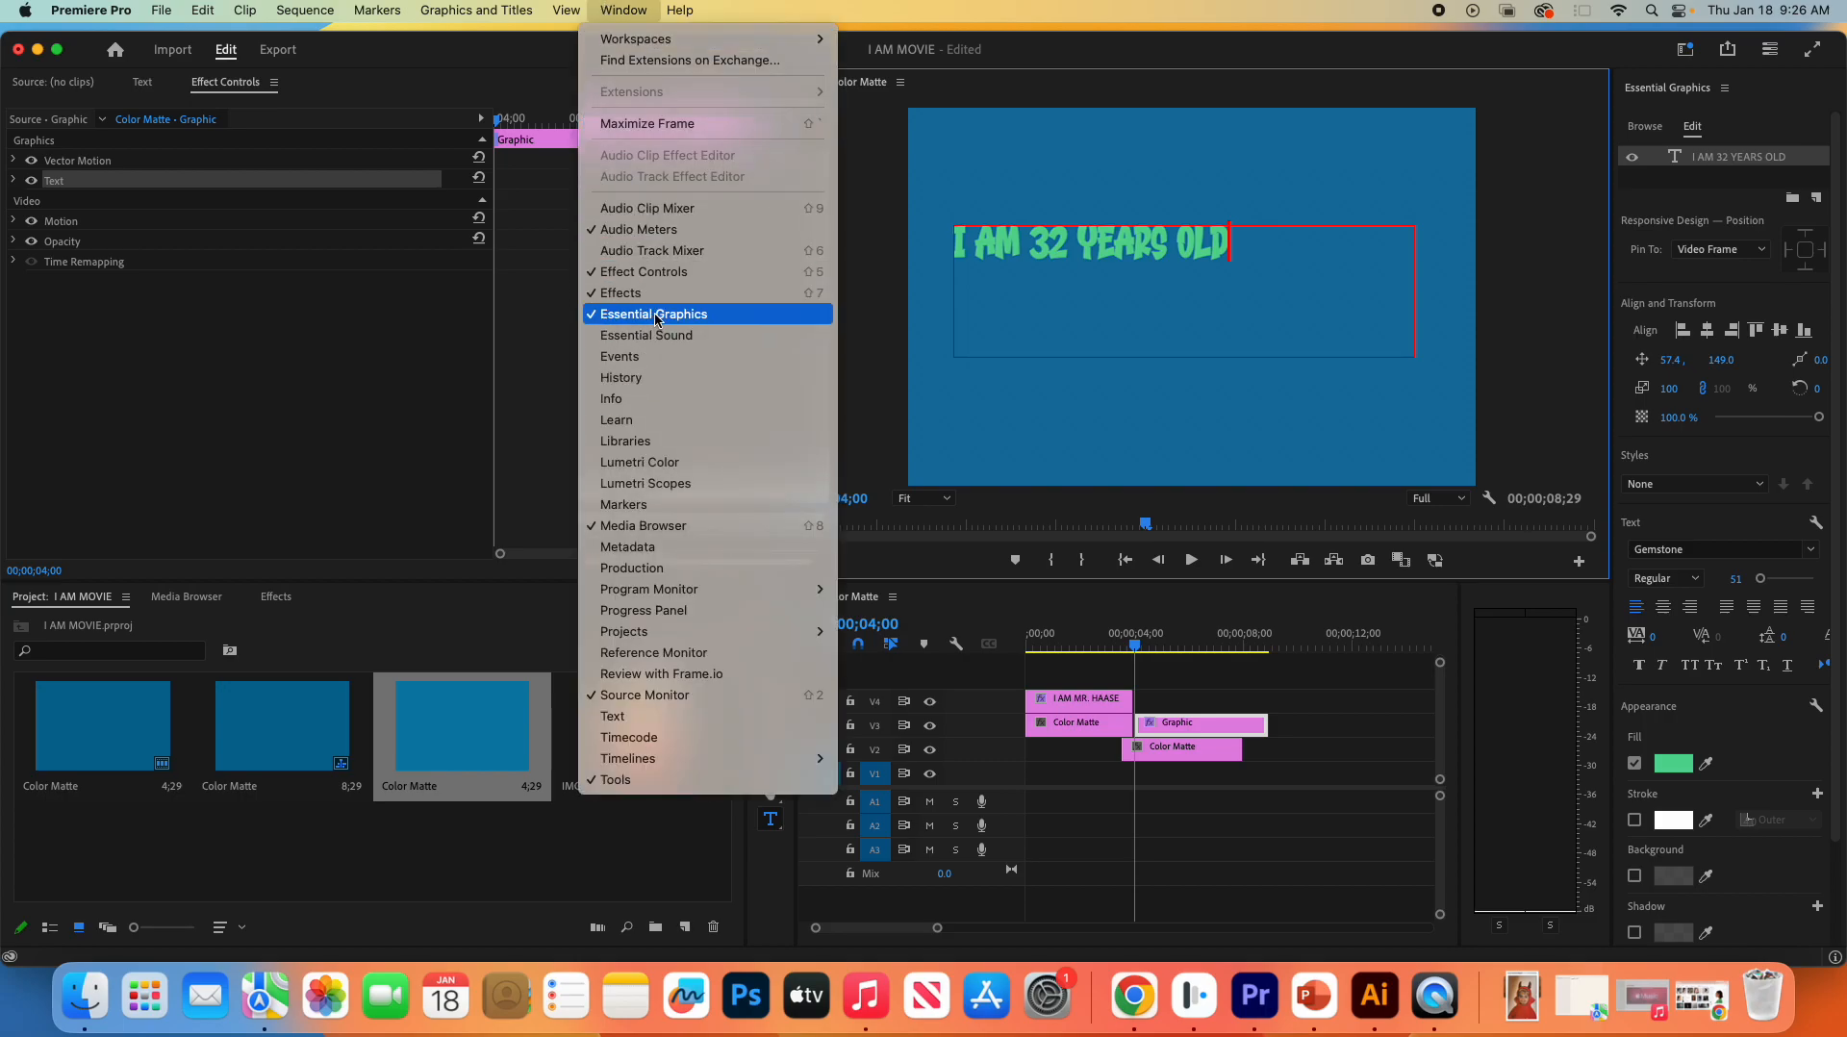
pyautogui.click(608, 14)
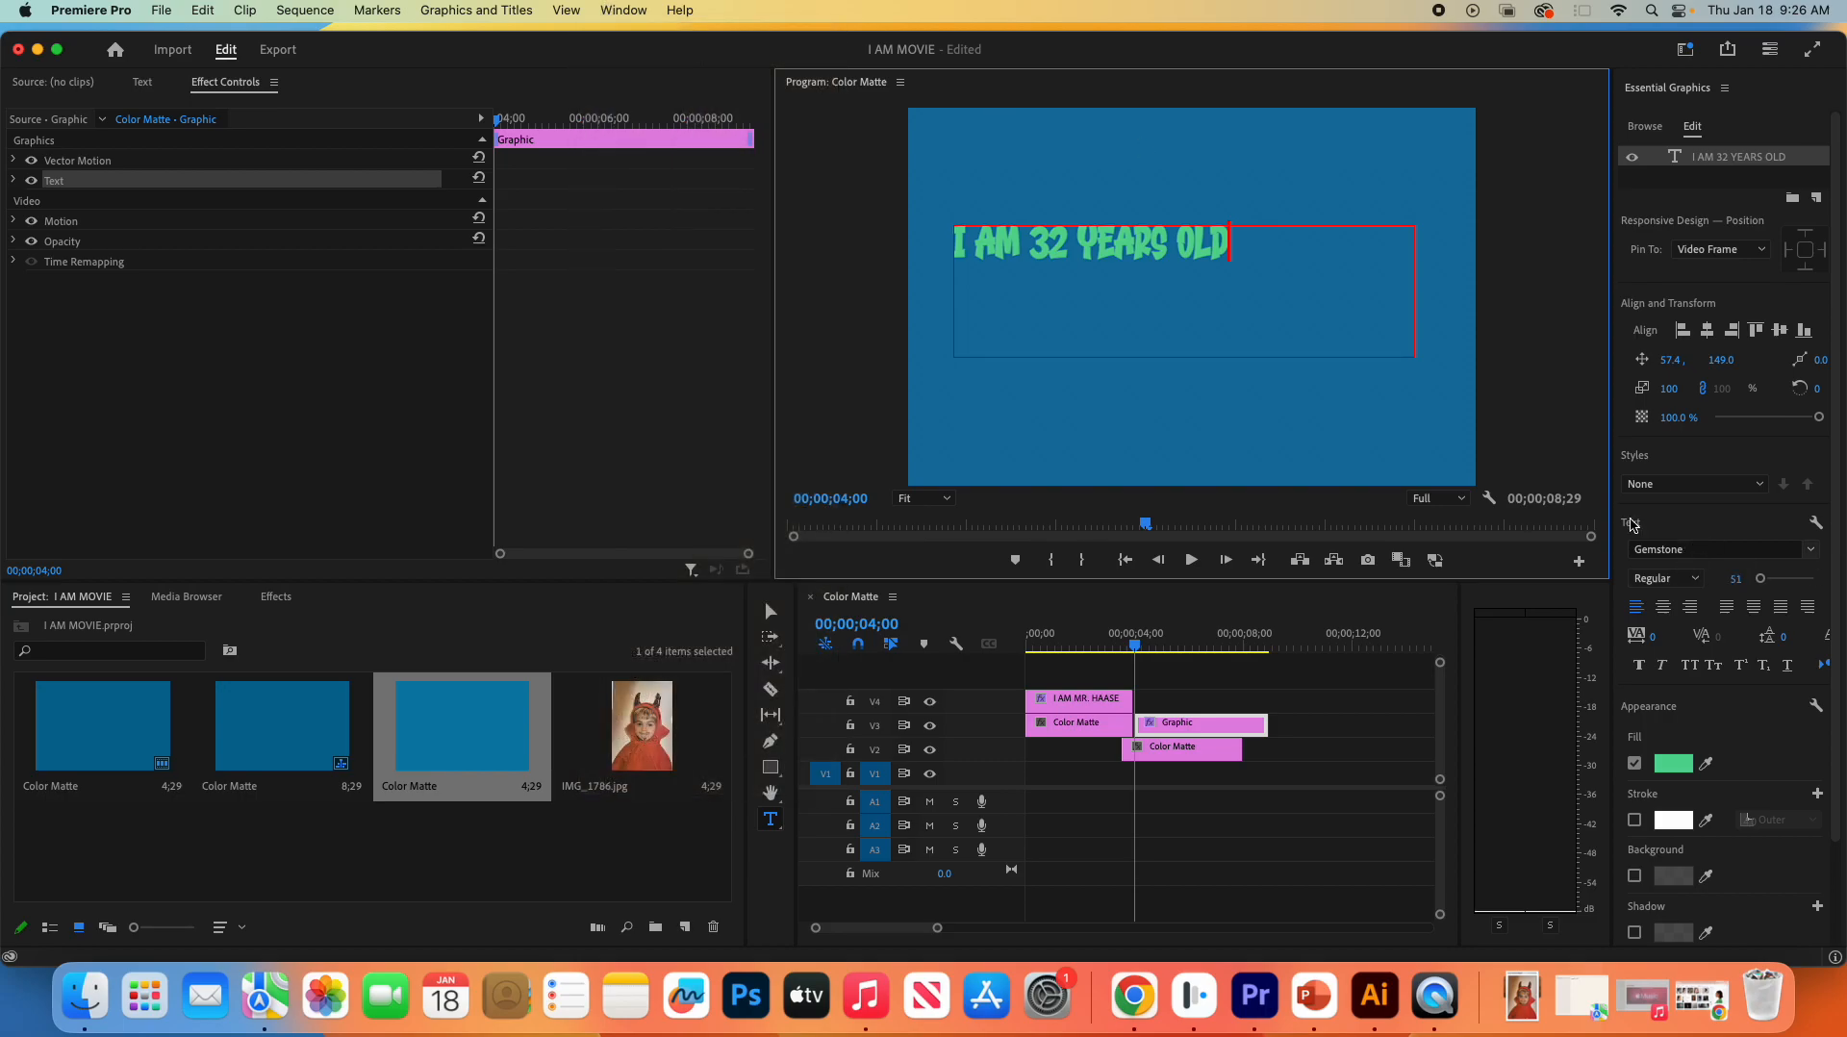
pyautogui.moveTo(1266, 245); pyautogui.dragTo(945, 252)
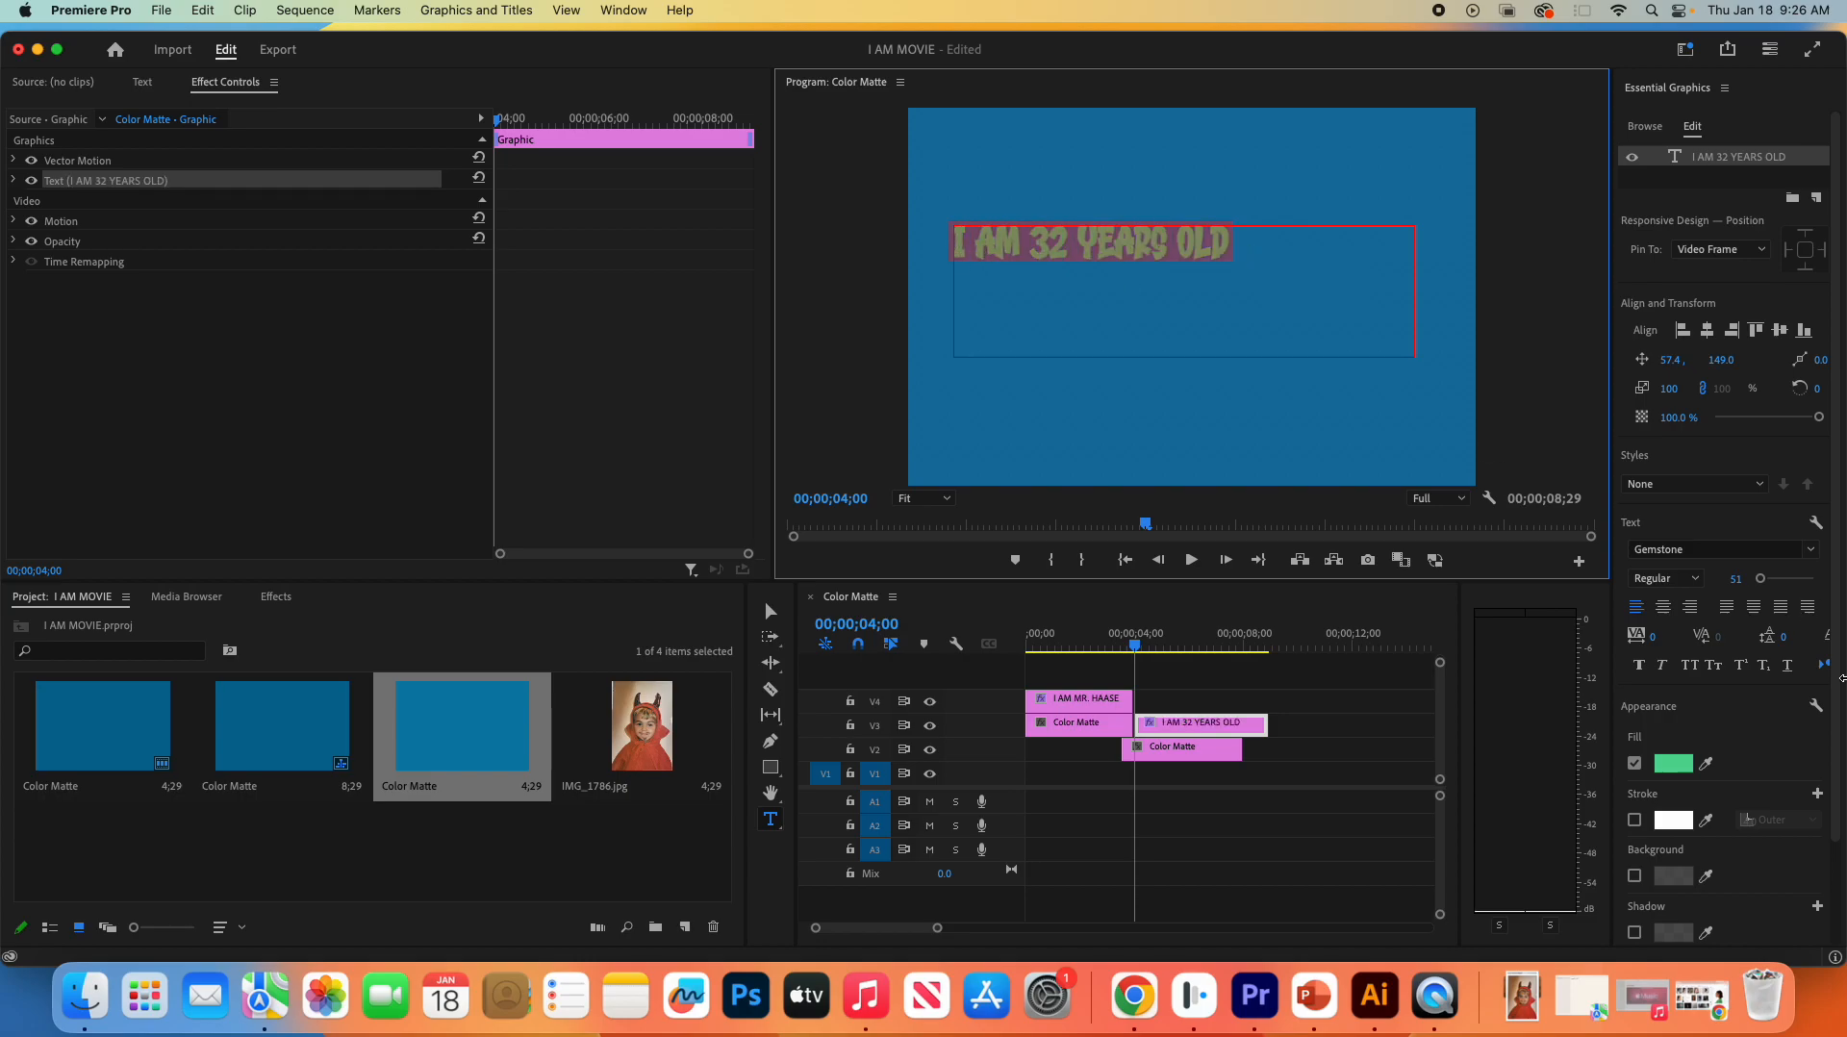
pyautogui.click(1663, 606)
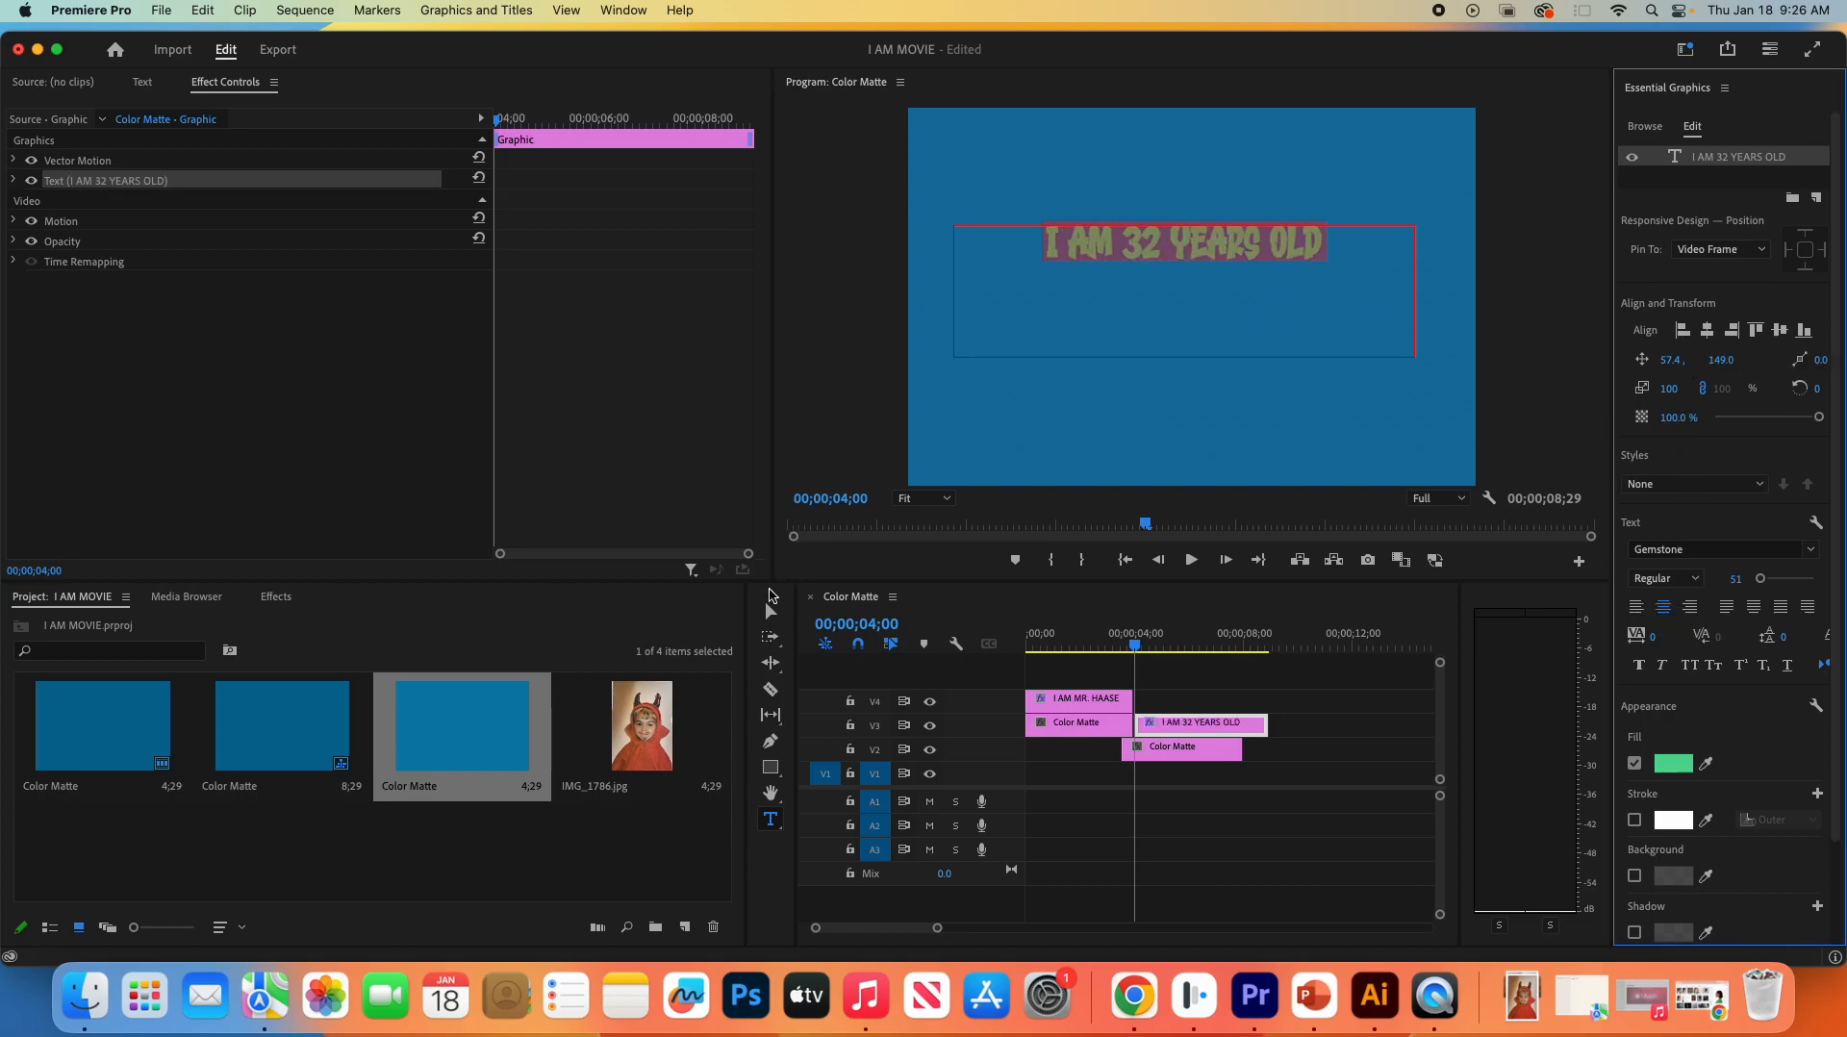
# - Move the new title down to about mid-frame, and shift its clip to track V2 with the Color Matte on V1
pyautogui.click(771, 611)
pyautogui.moveTo(1205, 239); pyautogui.dragTo(1209, 296)
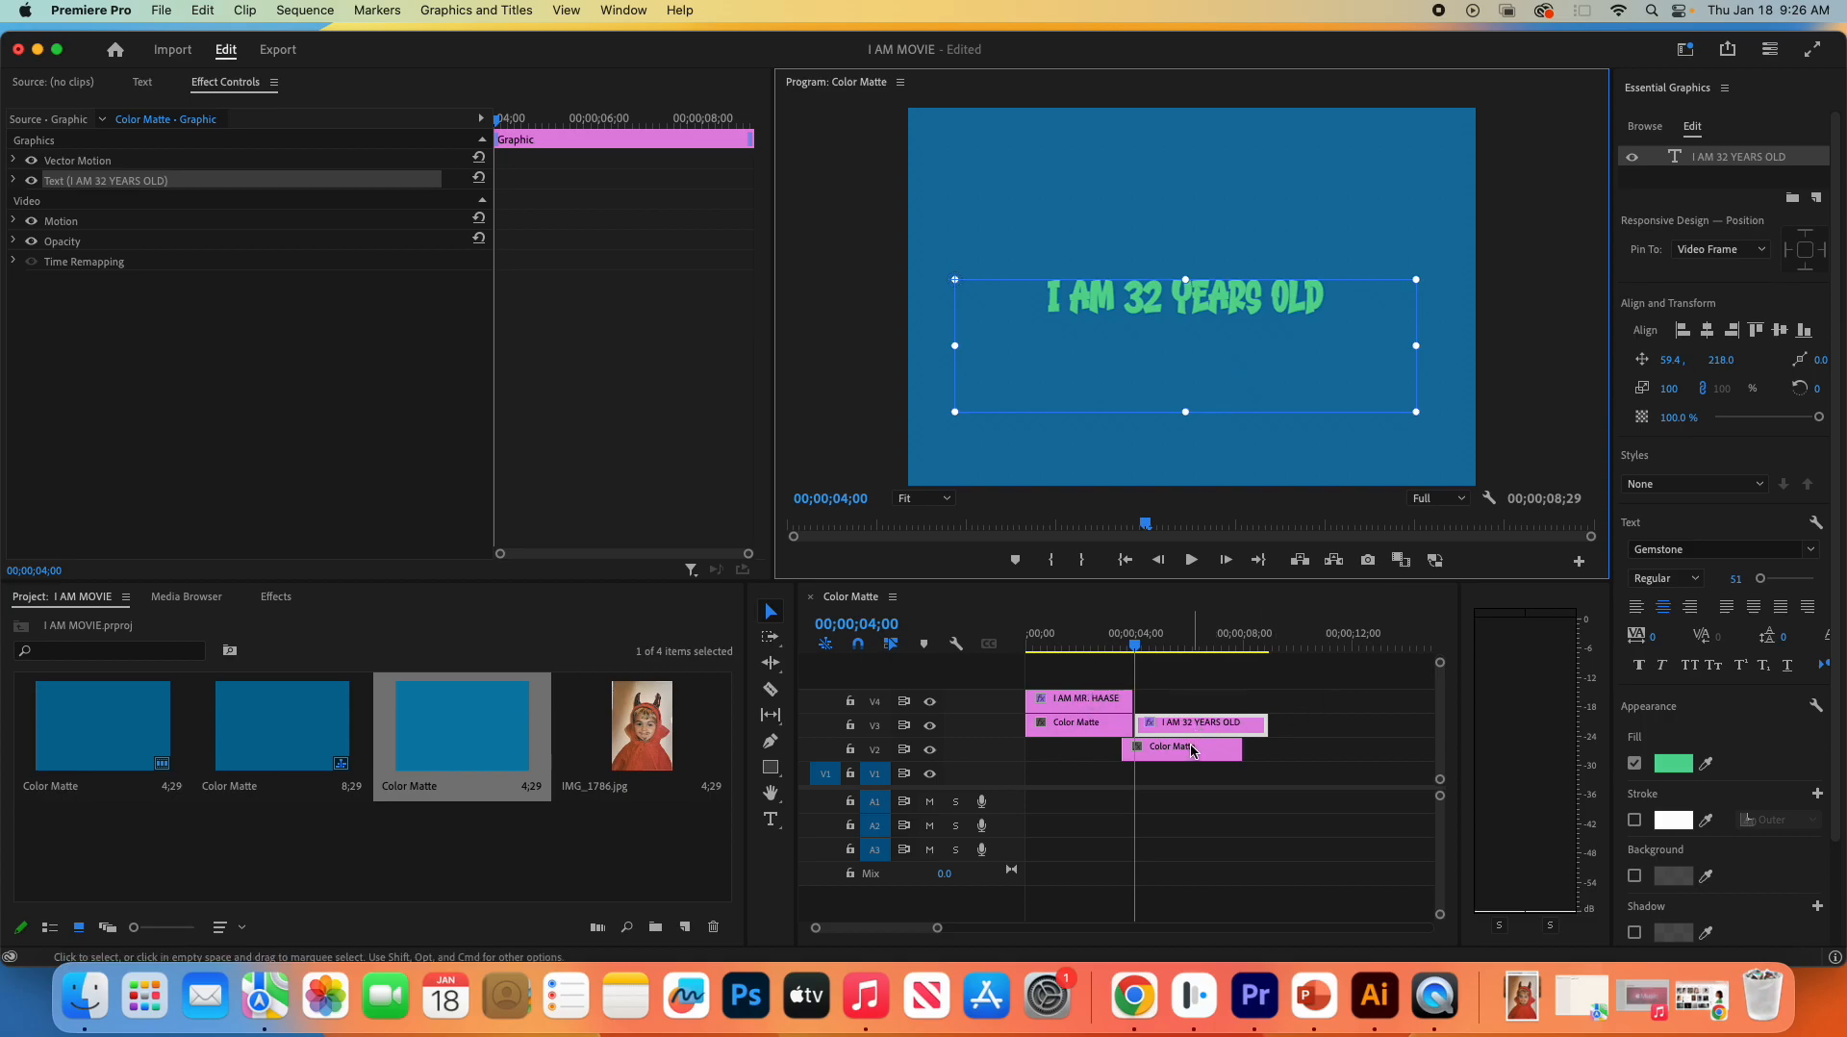
pyautogui.moveTo(1198, 750)
pyautogui.mouseDown()
pyautogui.moveTo(1203, 773)
pyautogui.moveTo(1192, 758)
pyautogui.mouseUp()
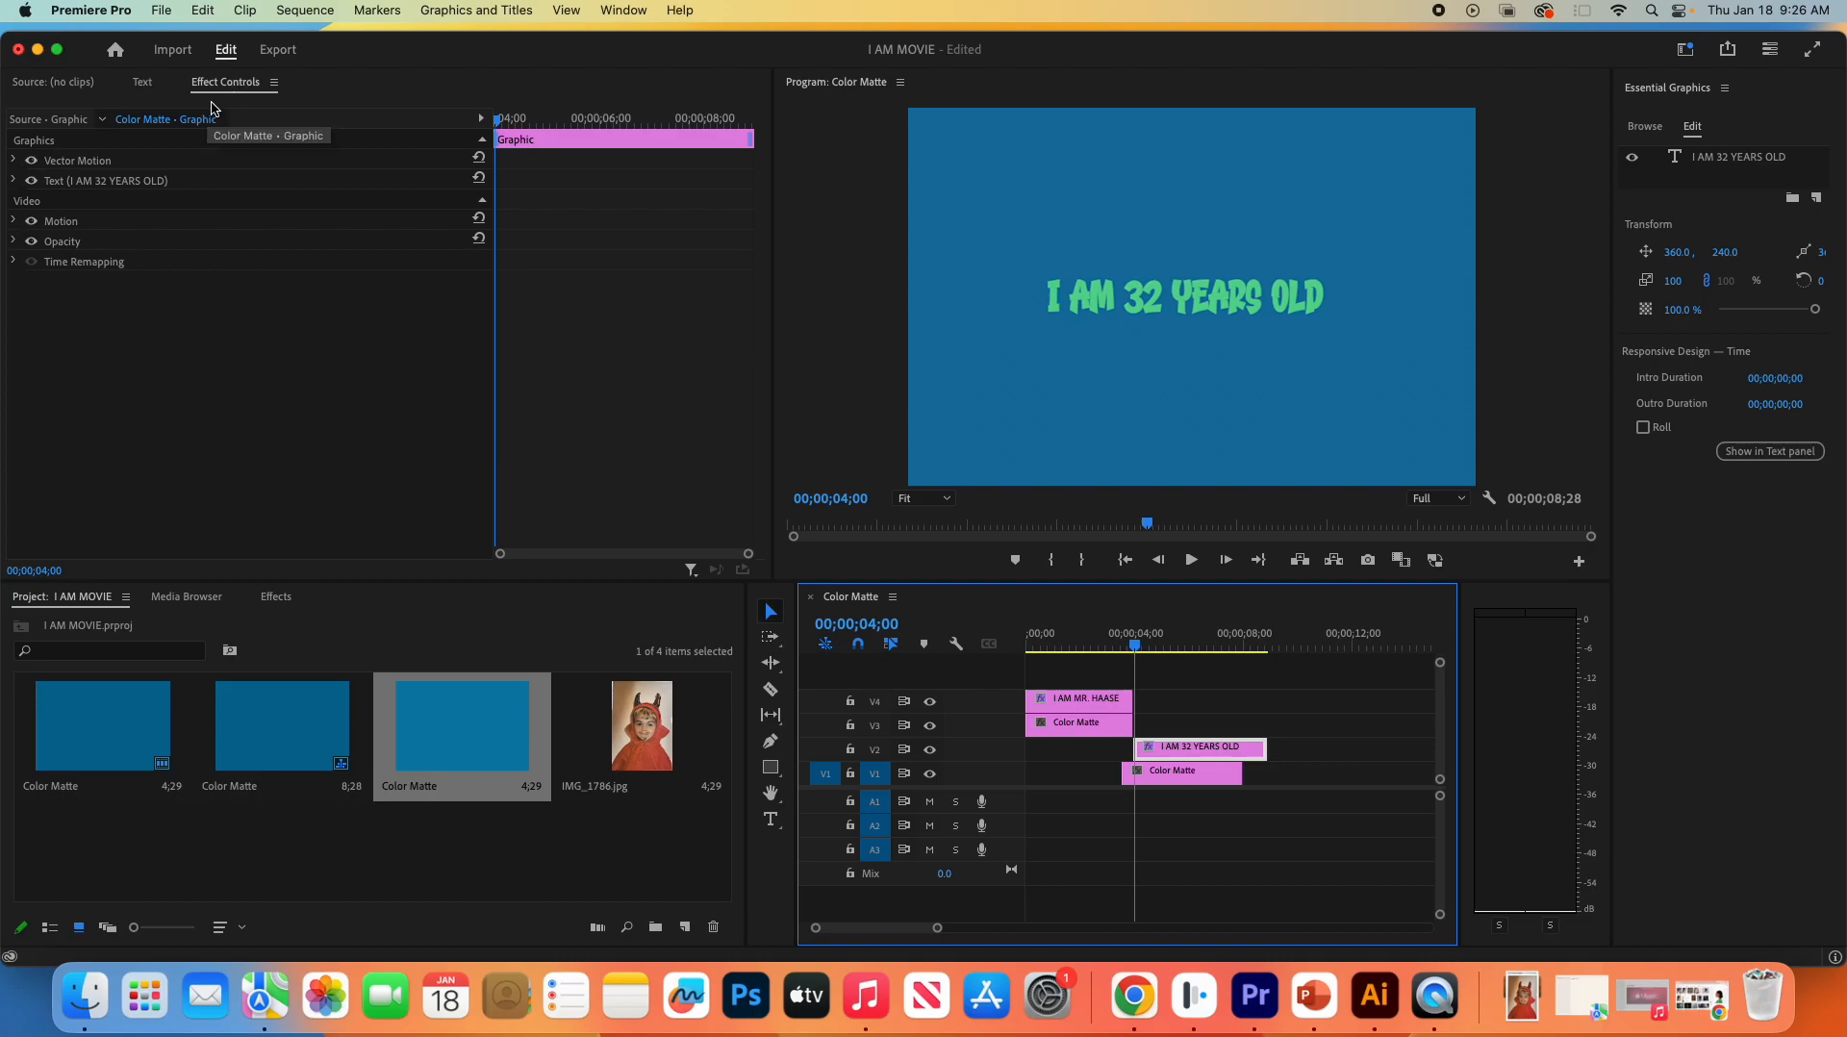
# - Set the new title's vertical position to -48, above the frame, and start Position keyframing at 00;00;04;00
pyautogui.click(249, 84)
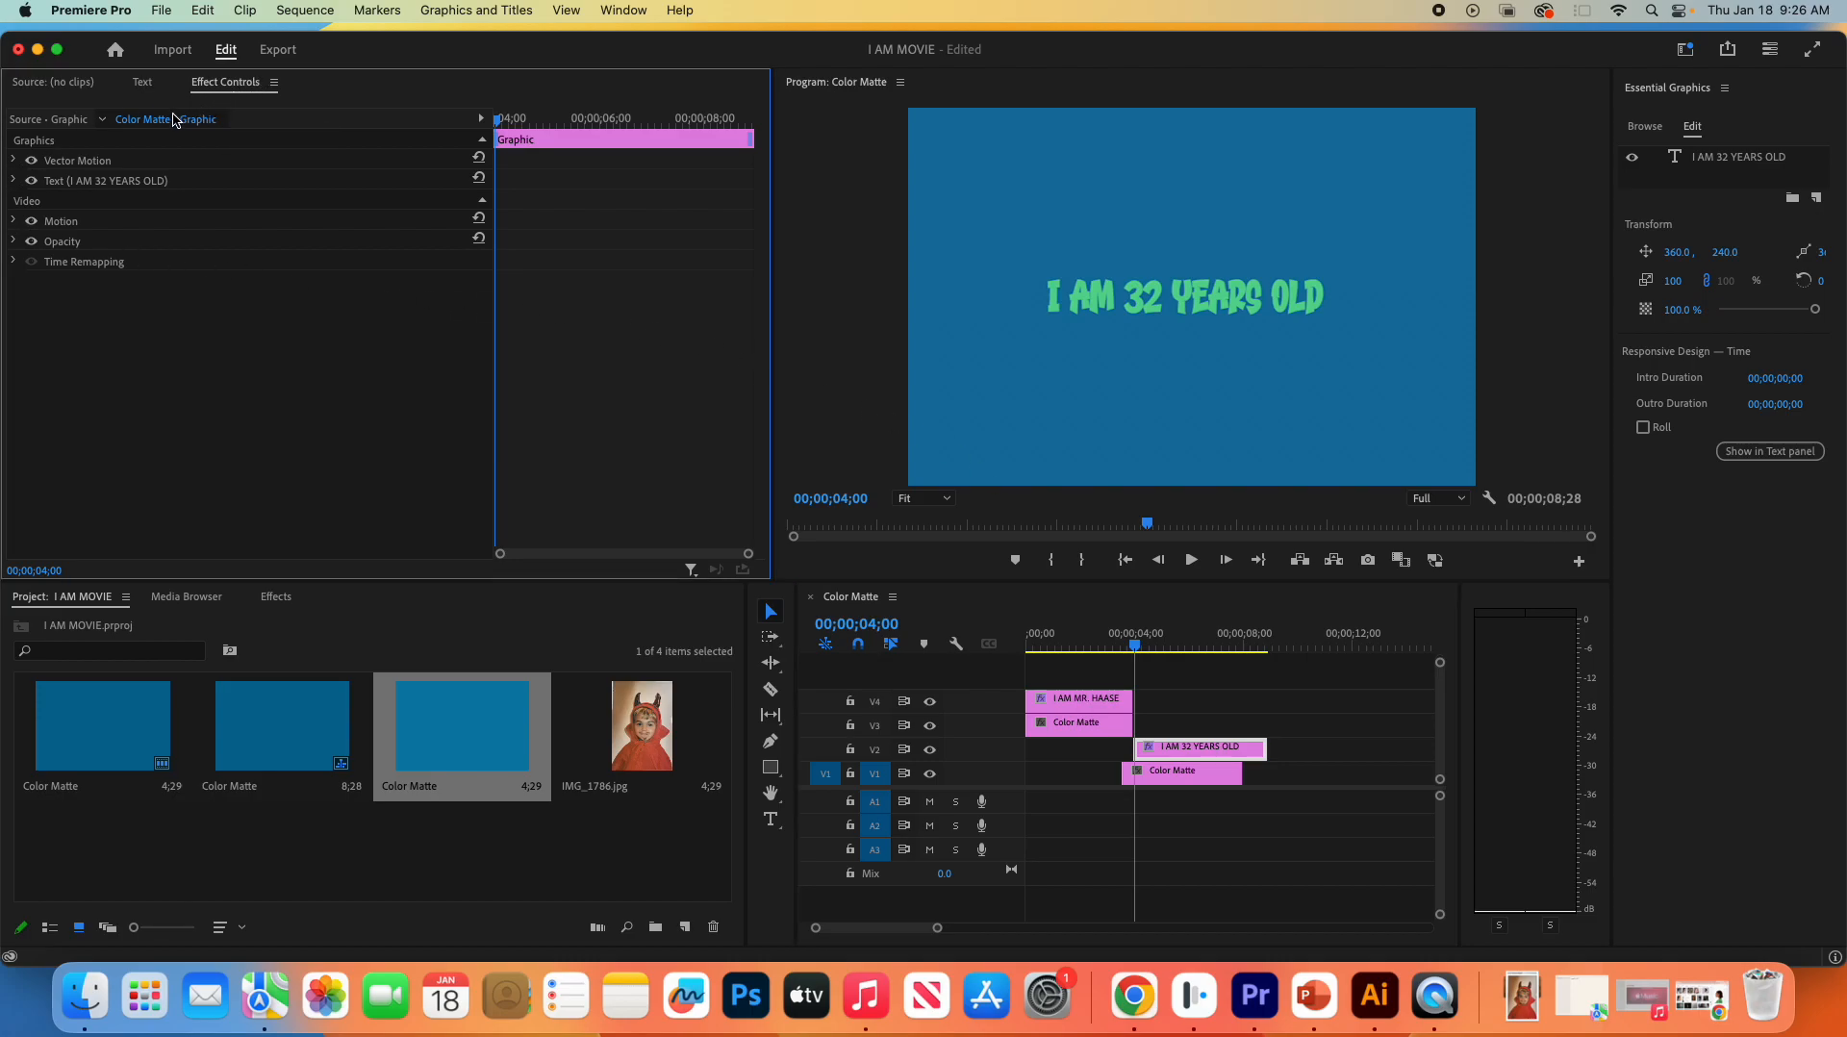
pyautogui.click(12, 181)
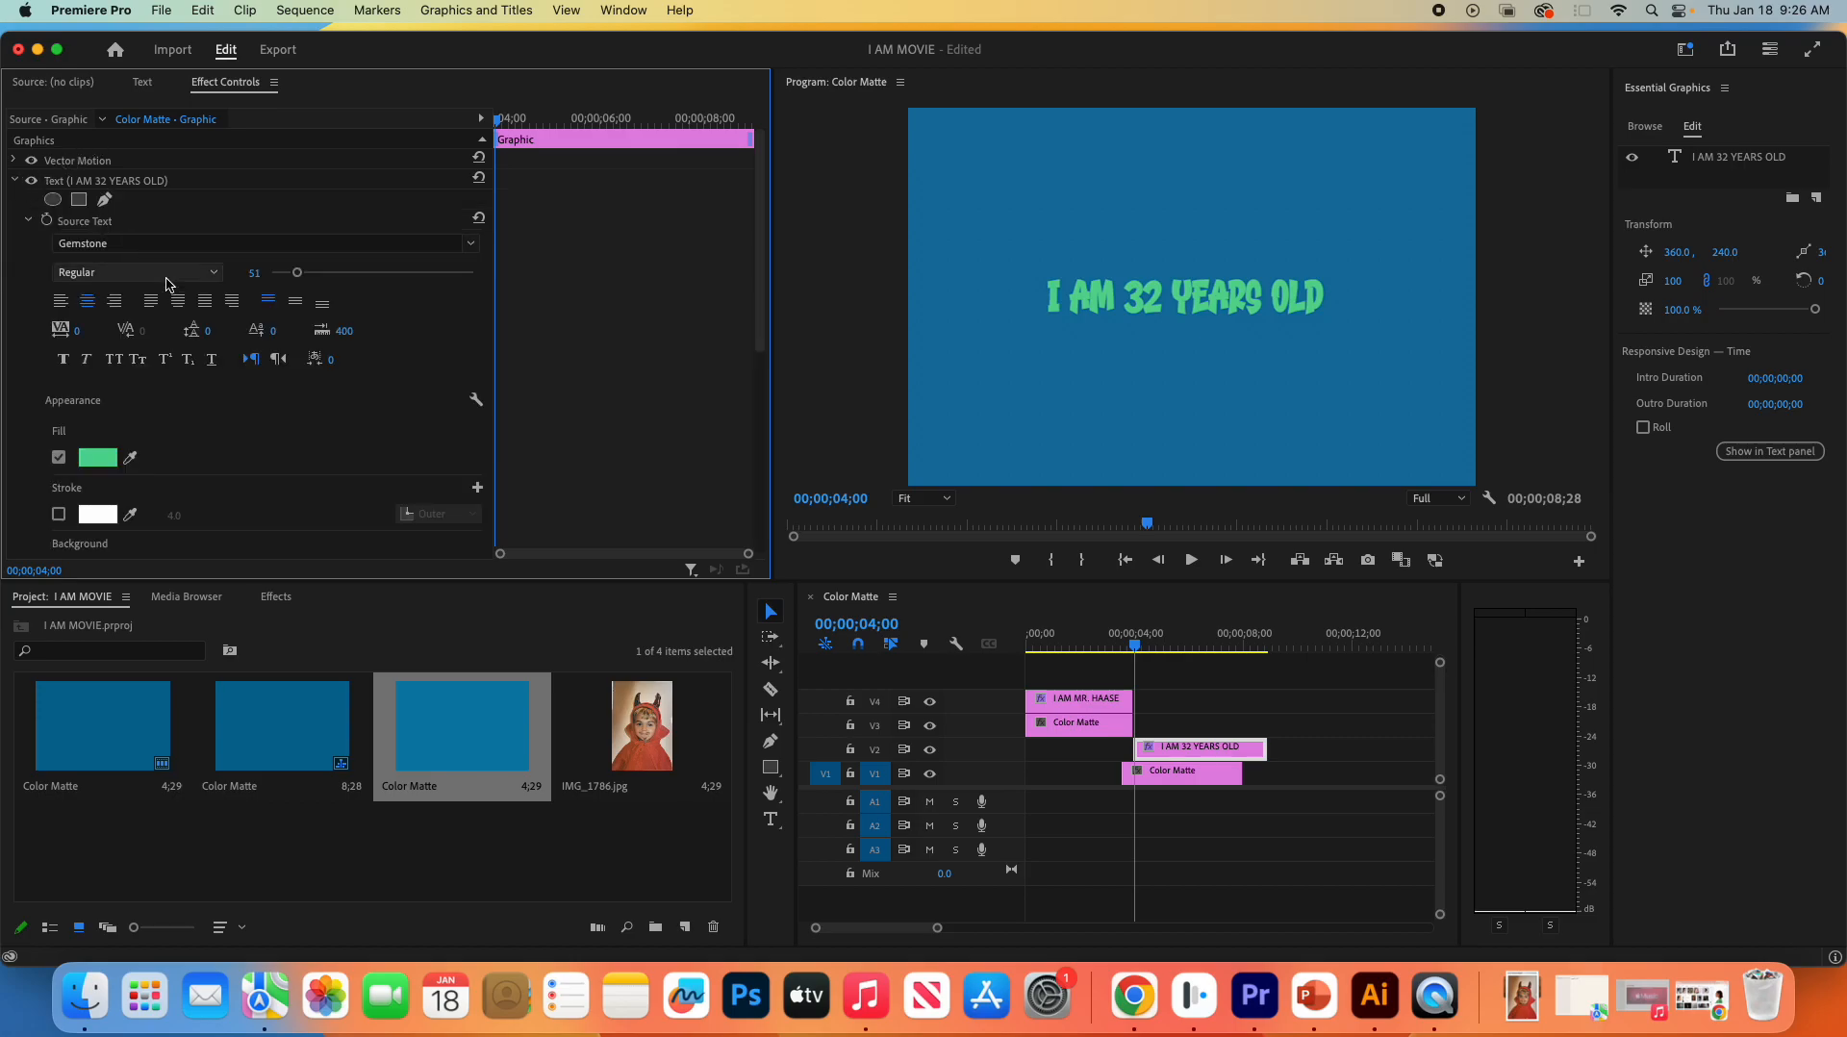
pyautogui.scroll(-10, 199, 327)
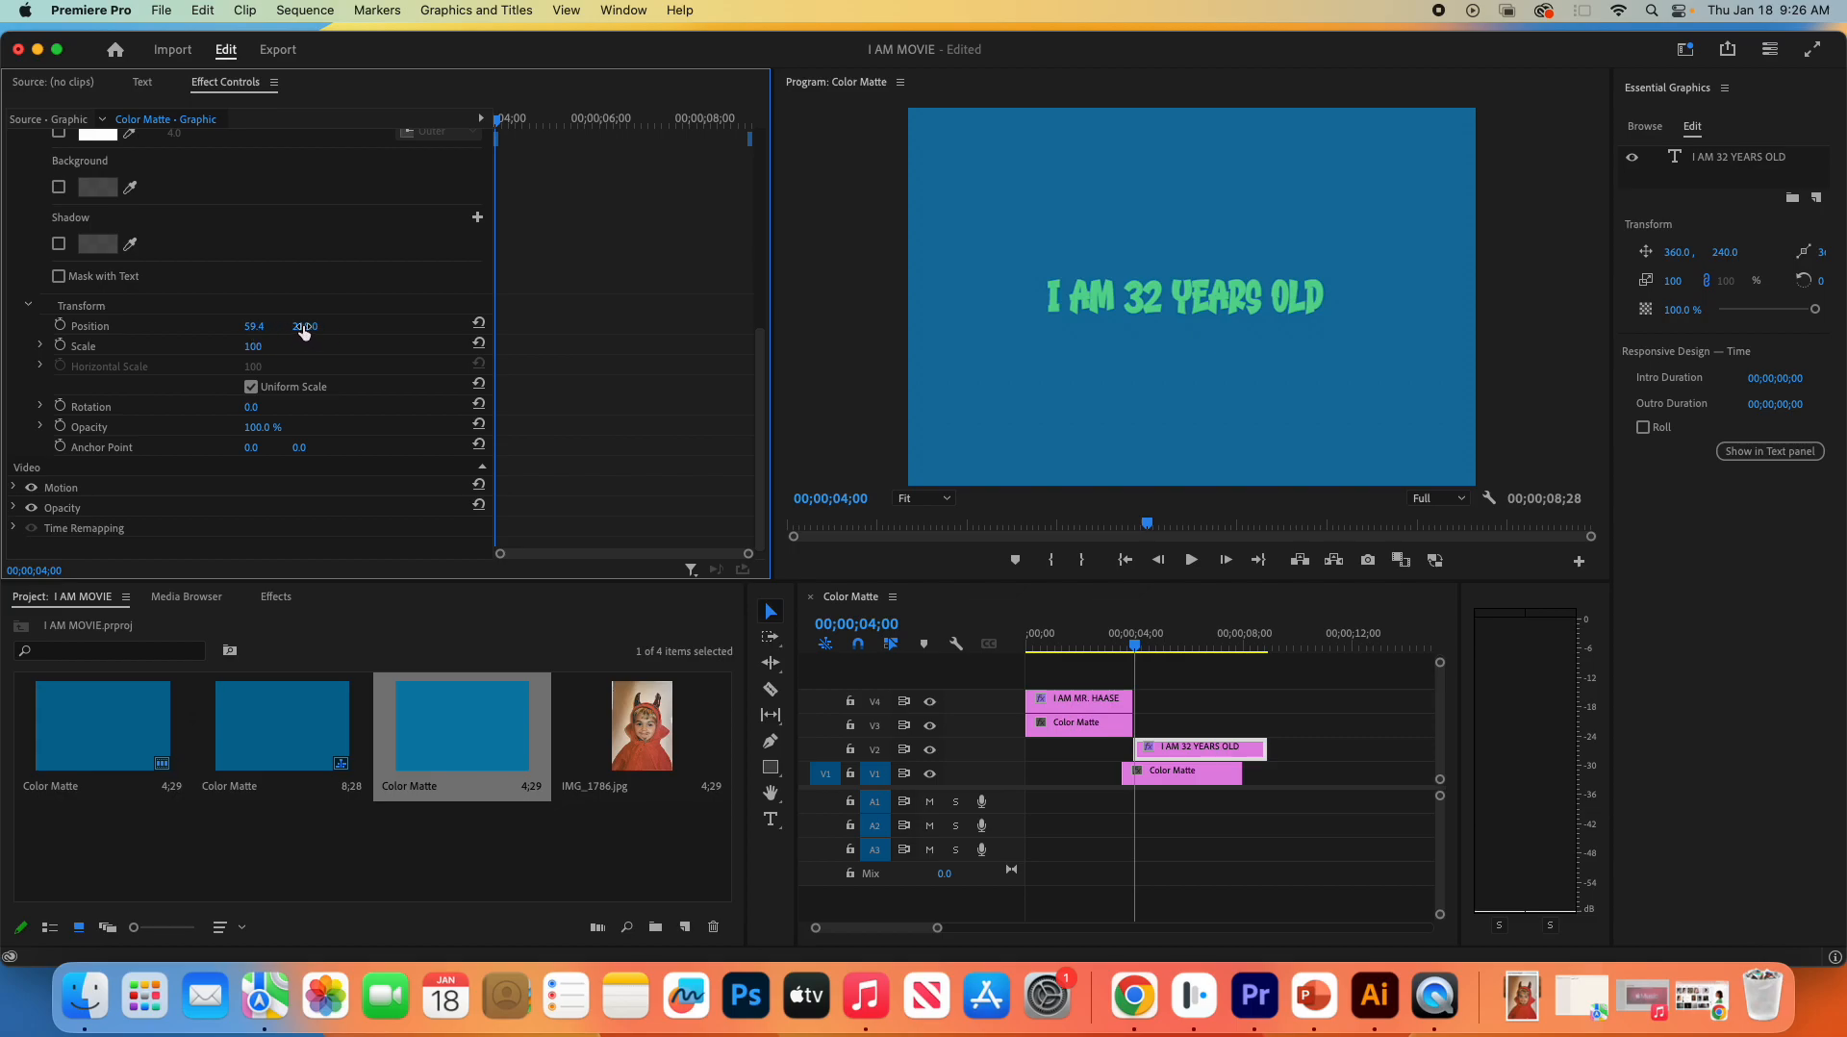
pyautogui.moveTo(305, 326); pyautogui.dragTo(49, 326)
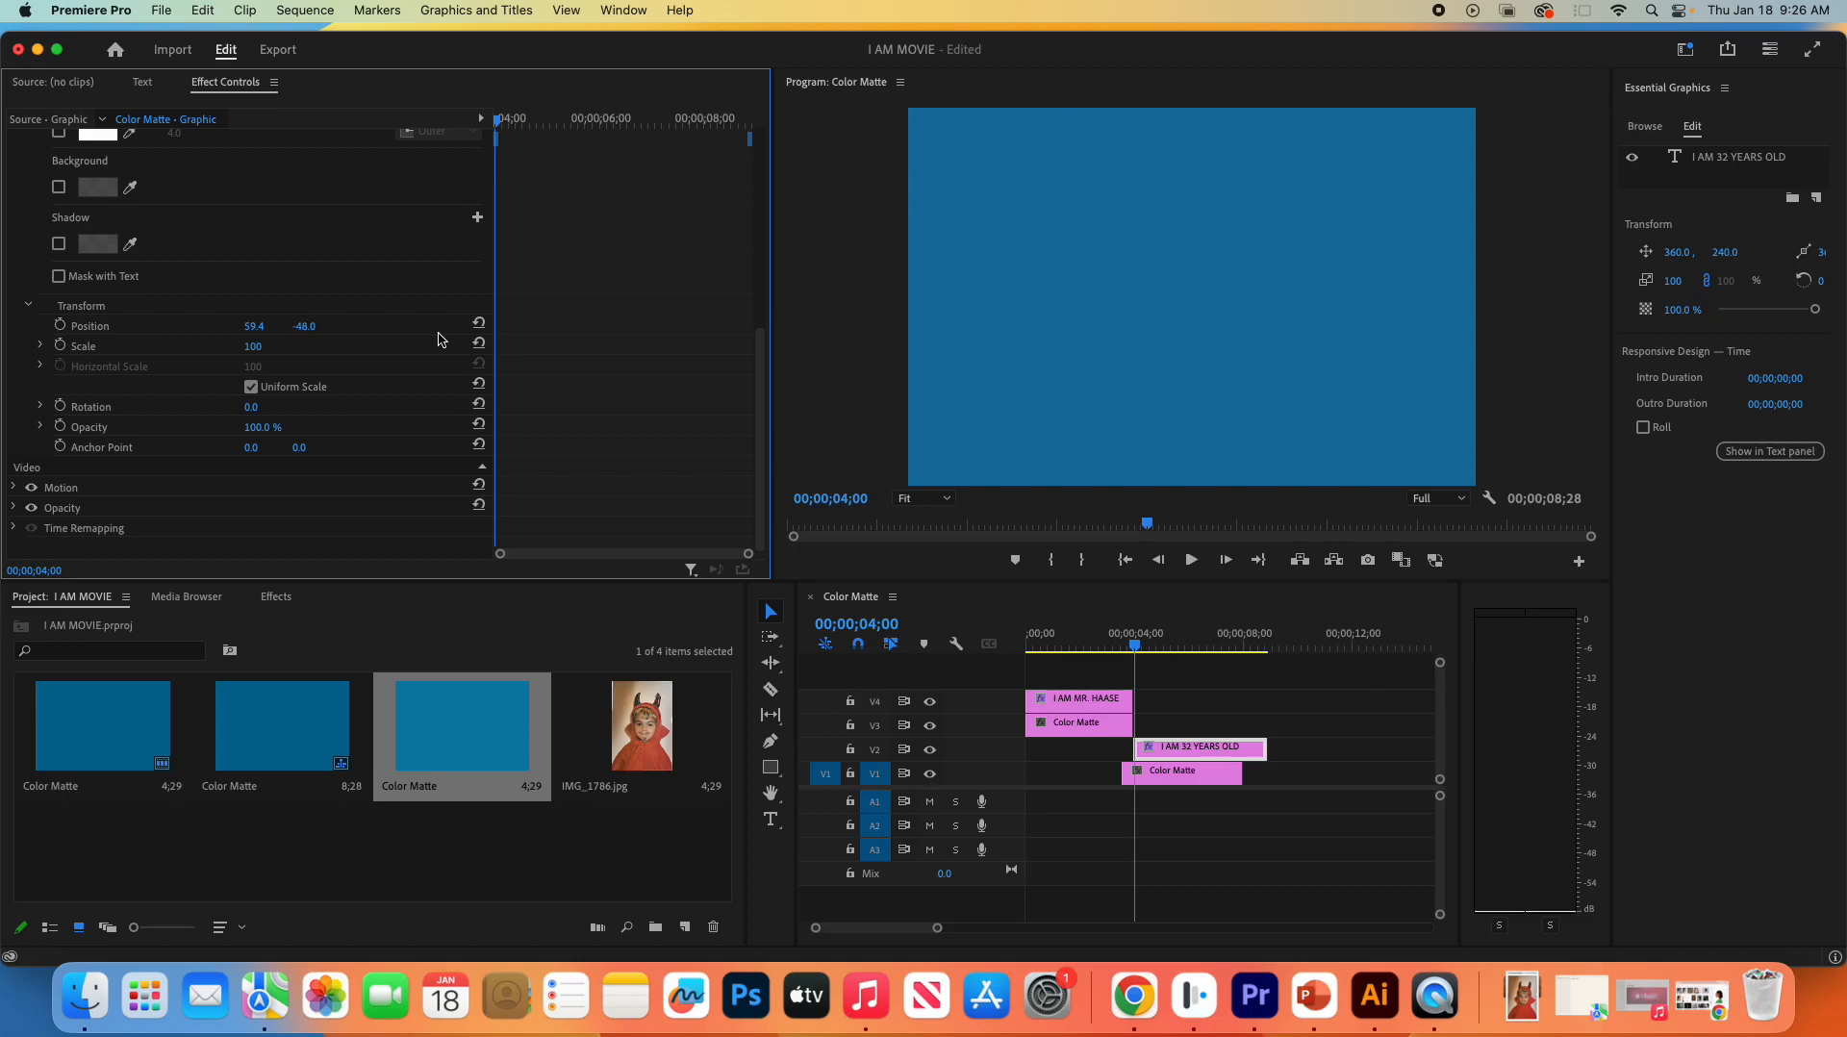
pyautogui.click(60, 326)
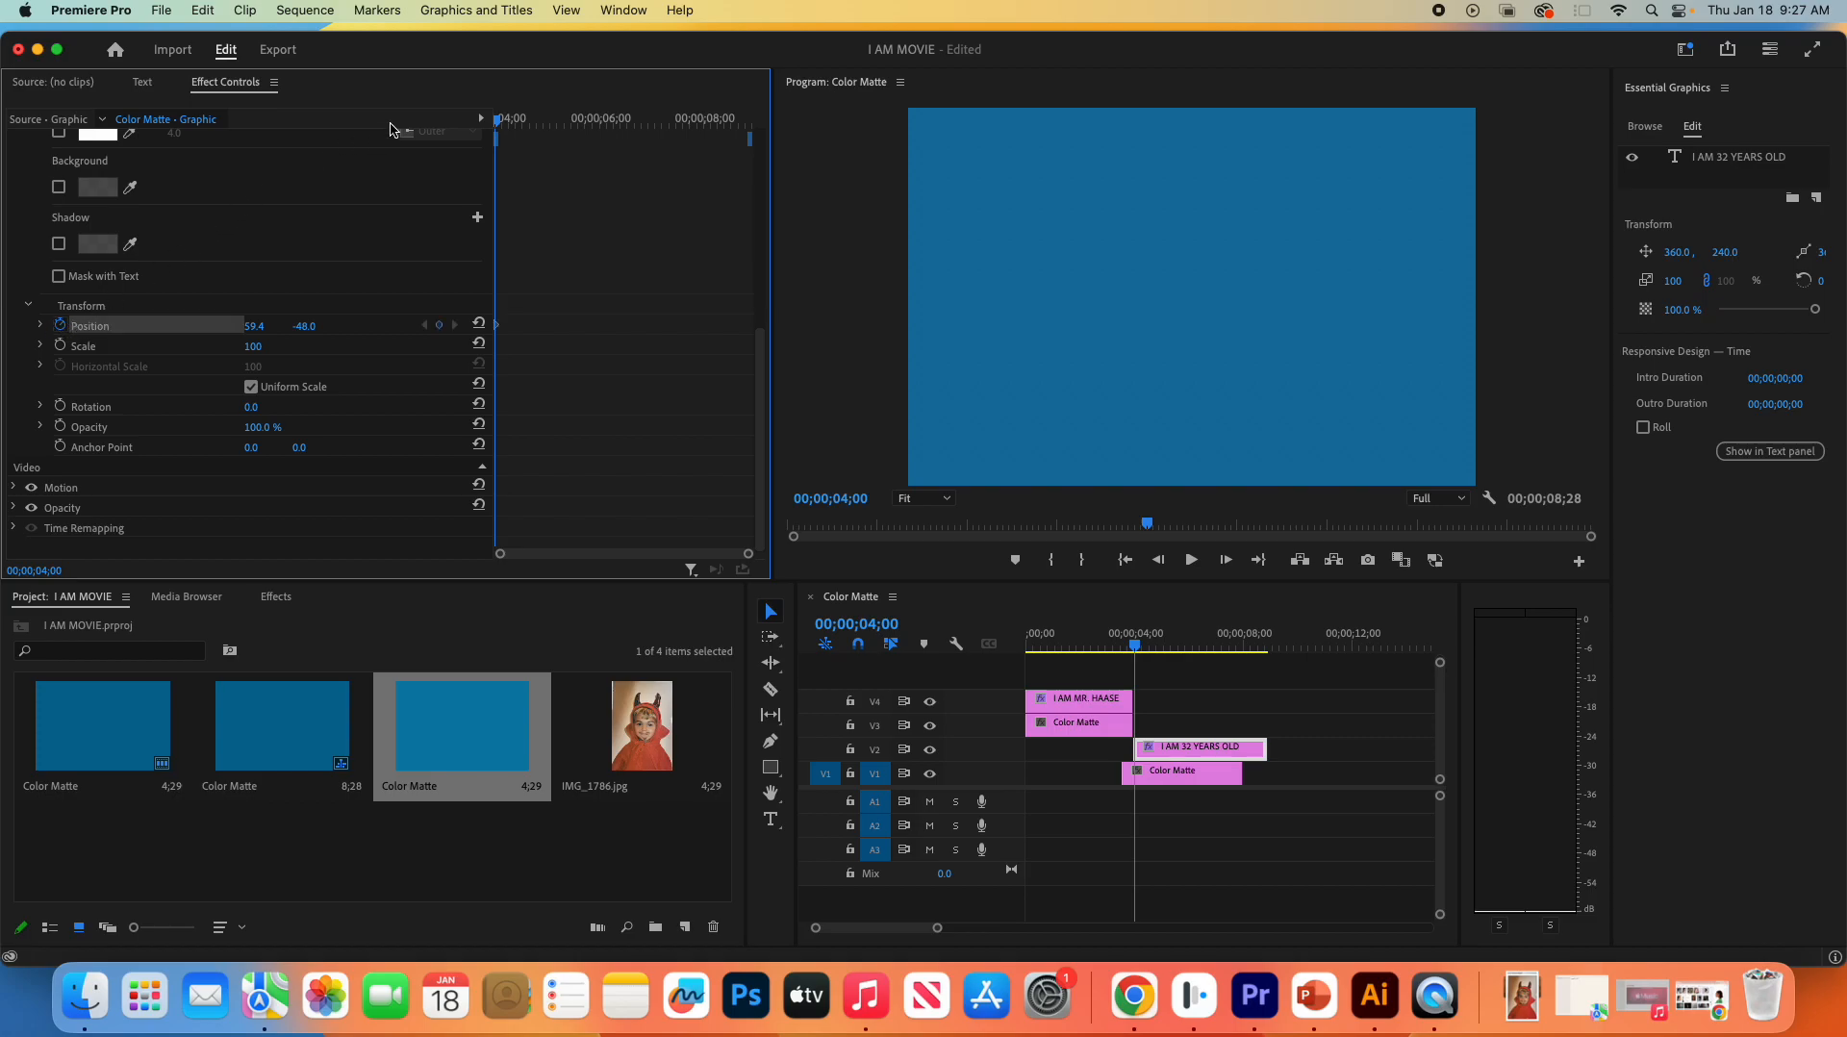
# - Keyframe the title's vertical position at 225 at 00;00;05;22, hold it at 00;00;06;28, and set it to 484 at 00;00;08;26
pyautogui.moveTo(496, 119); pyautogui.dragTo(585, 122)
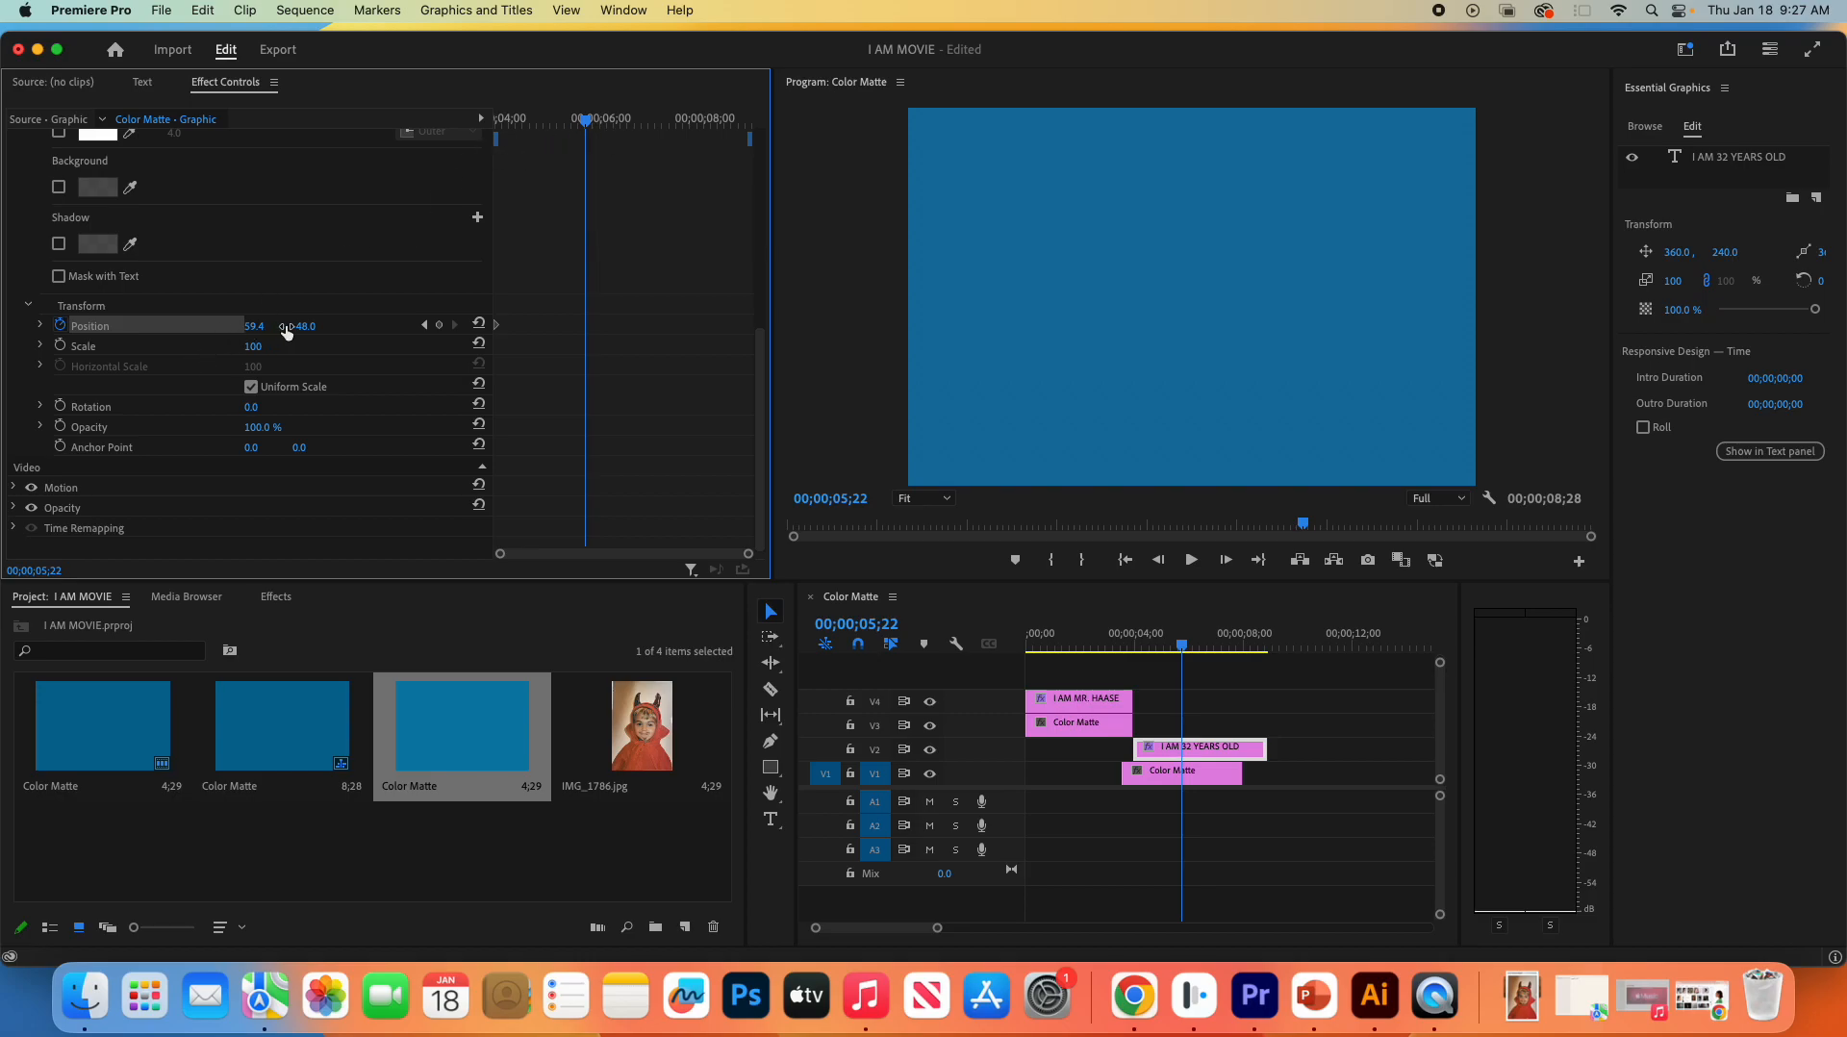
pyautogui.moveTo(304, 327); pyautogui.dragTo(637, 326)
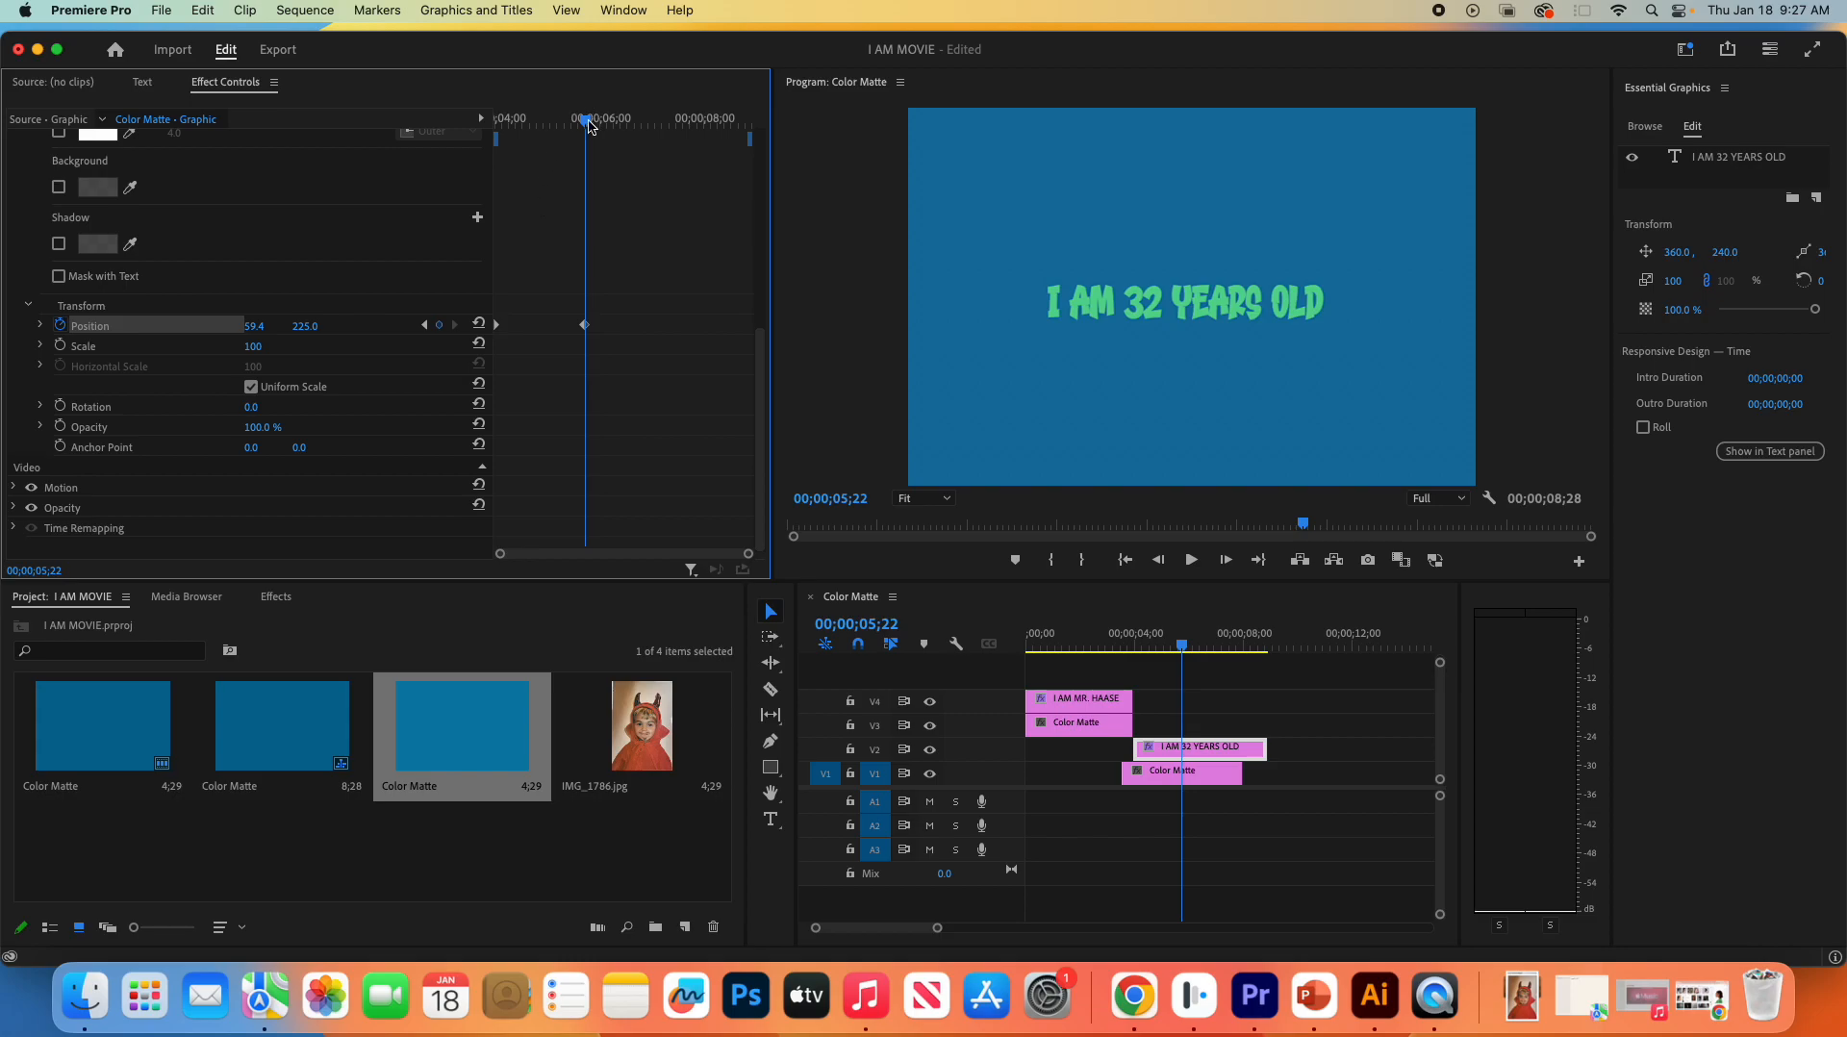
pyautogui.moveTo(589, 126); pyautogui.dragTo(650, 127)
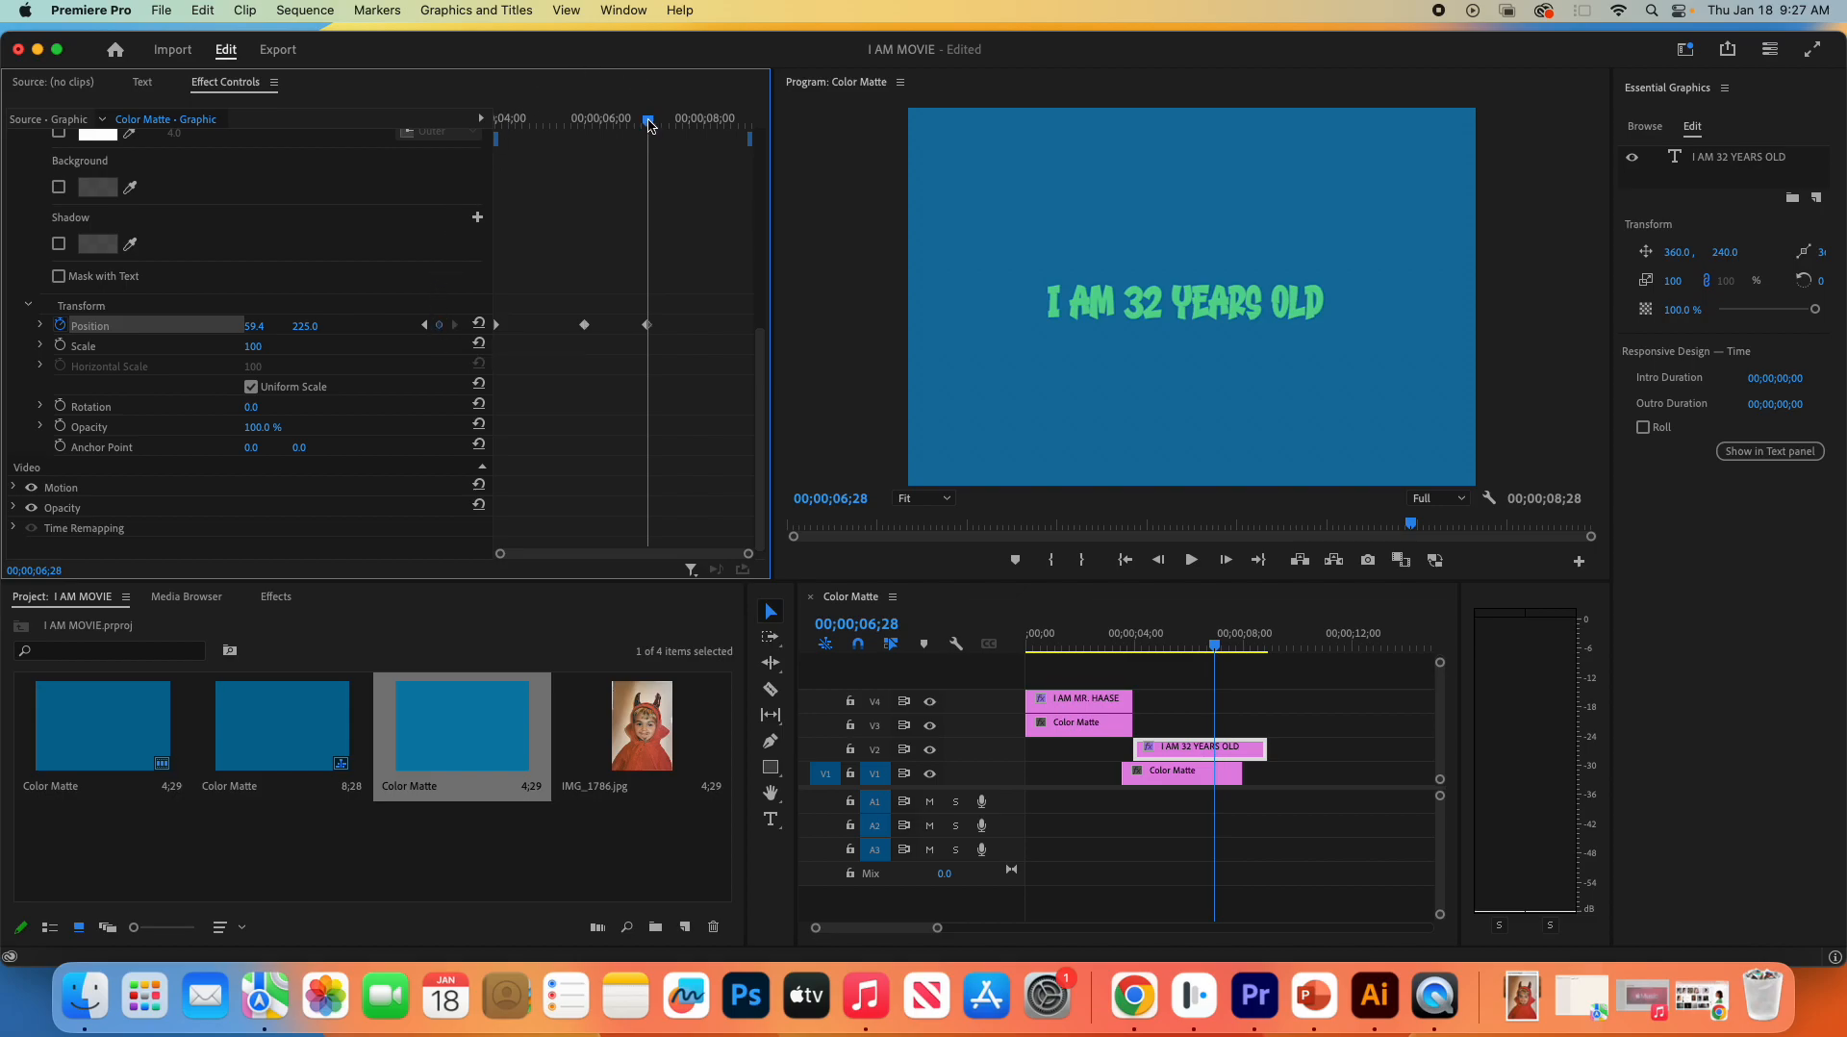
pyautogui.moveTo(648, 122); pyautogui.dragTo(752, 128)
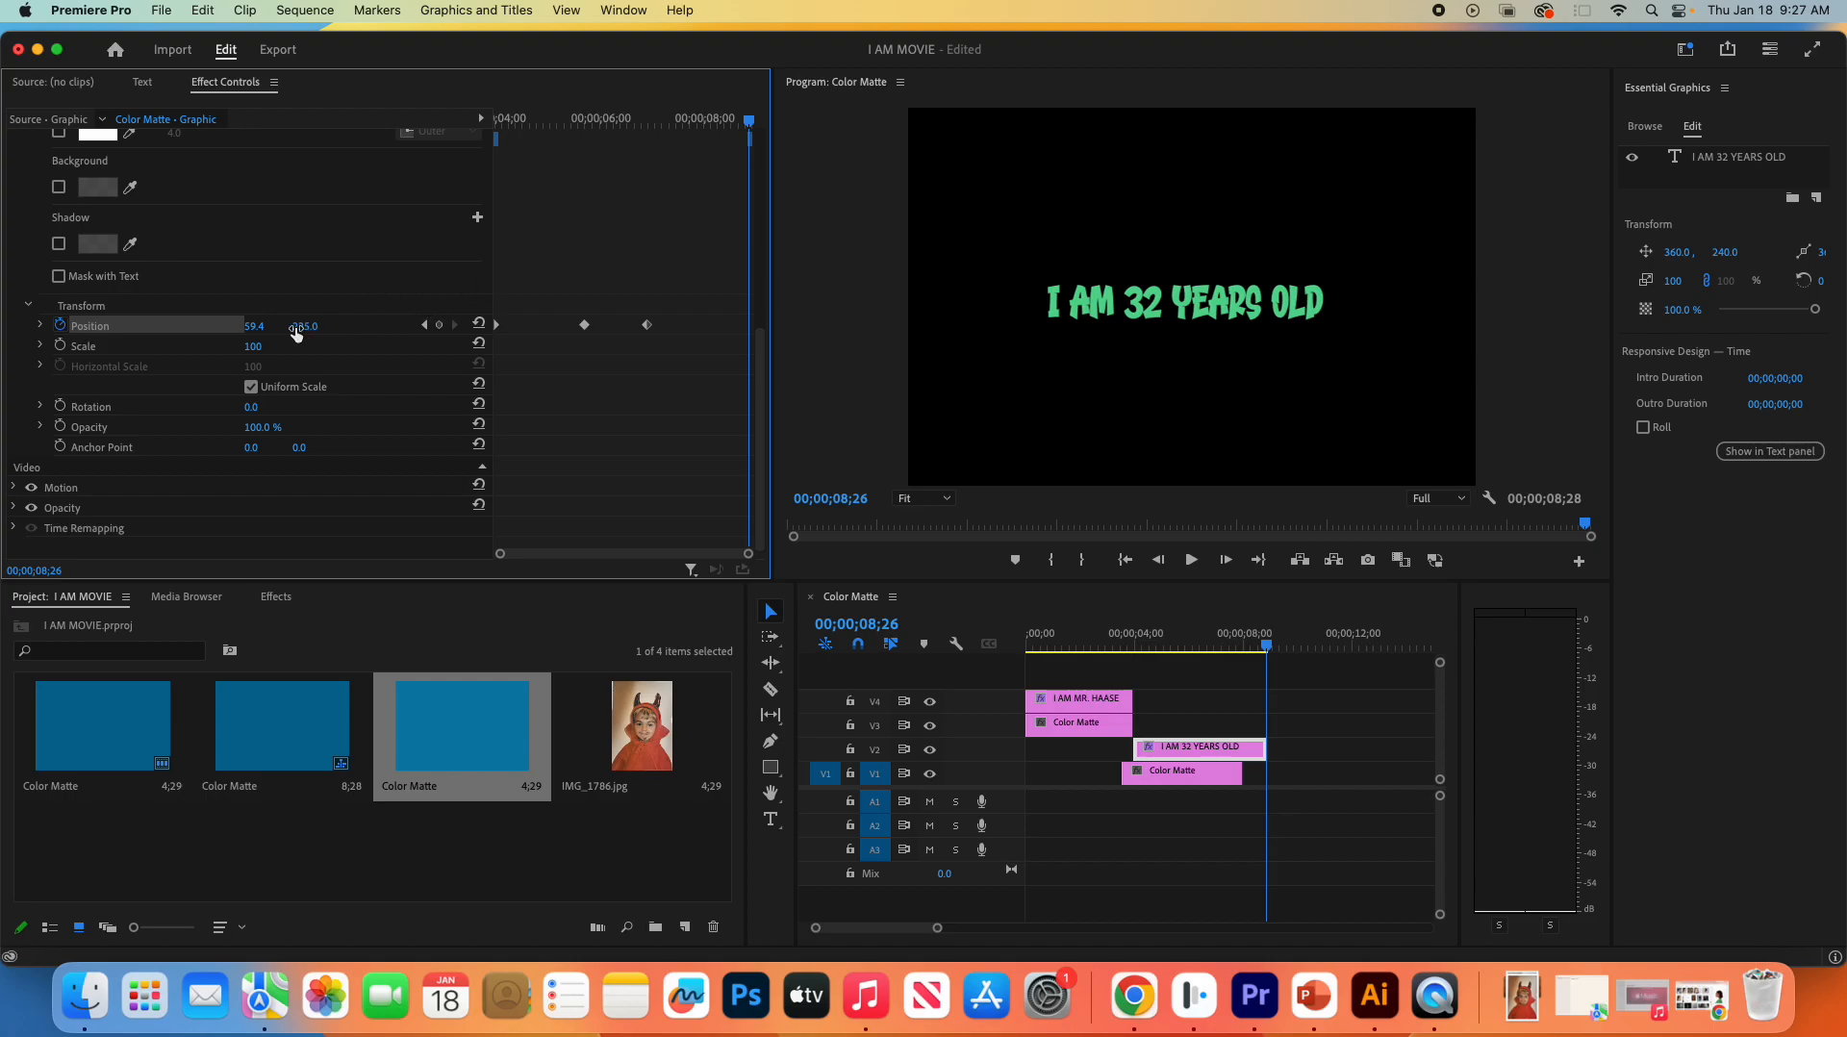
pyautogui.moveTo(305, 326); pyautogui.dragTo(550, 327)
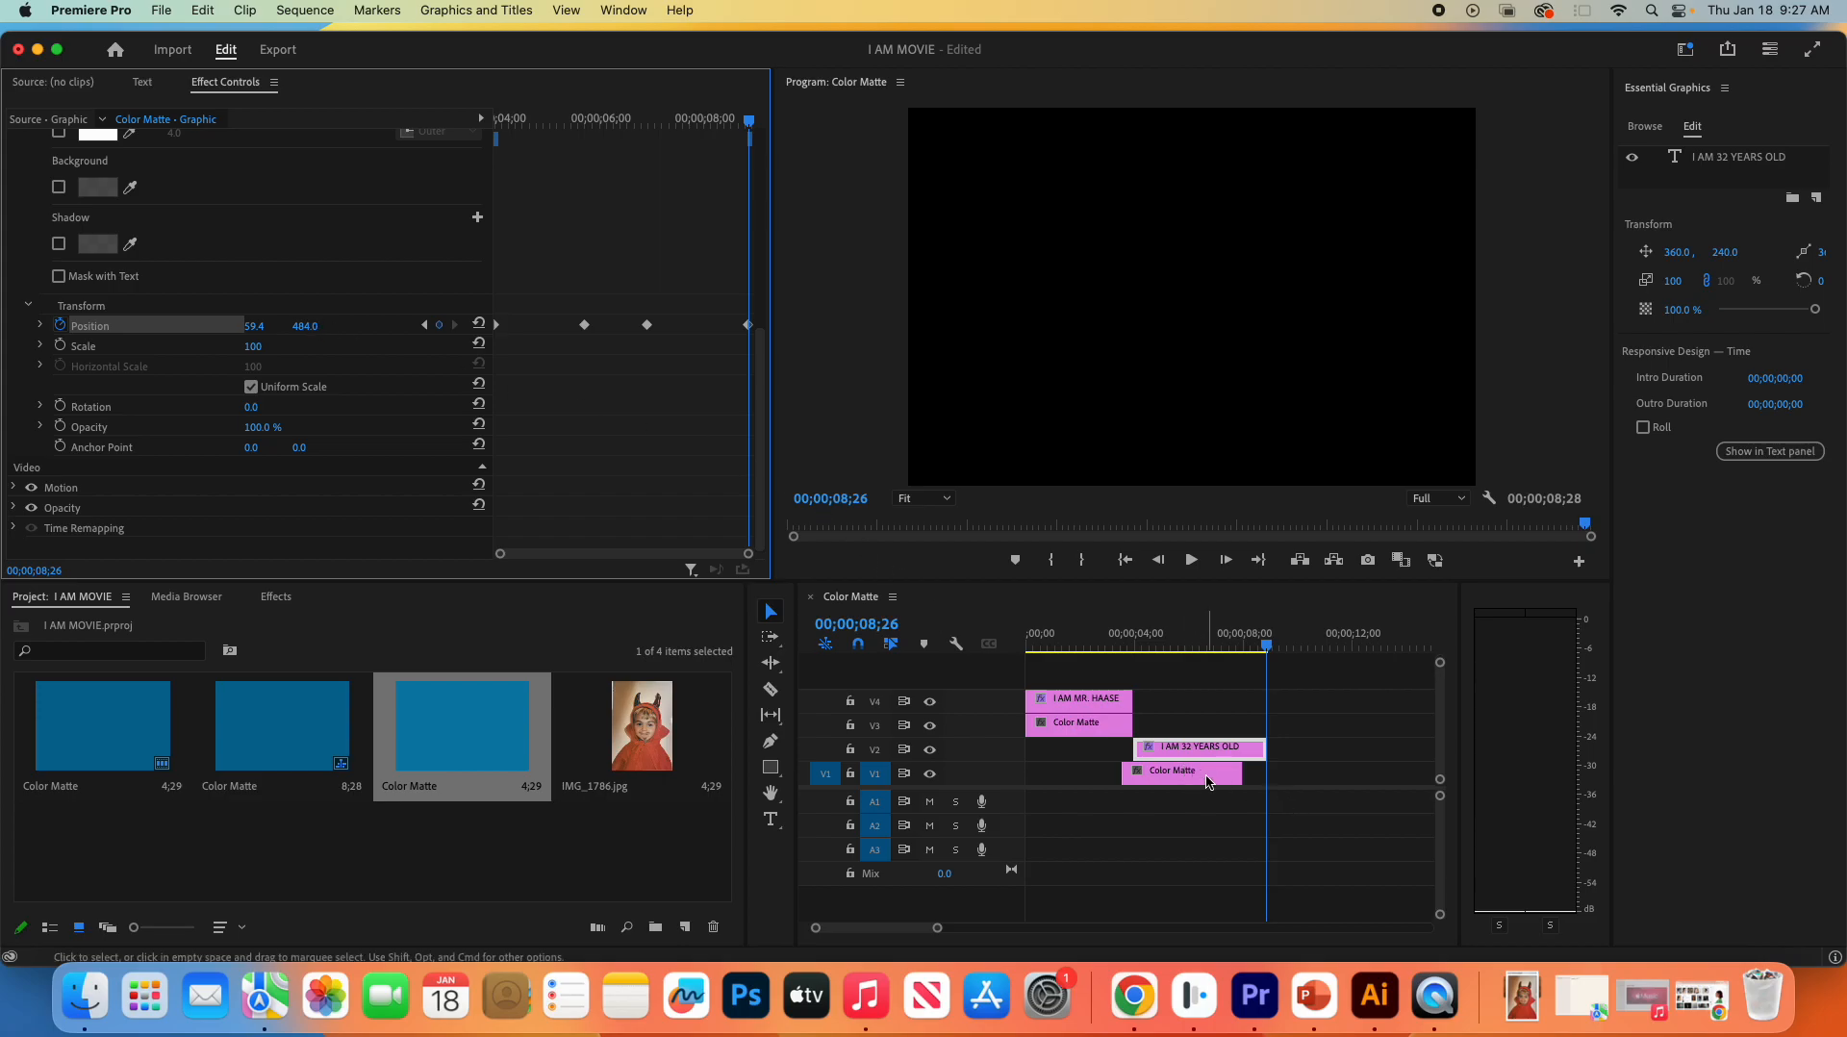
pyautogui.moveTo(1264, 747); pyautogui.dragTo(1240, 747)
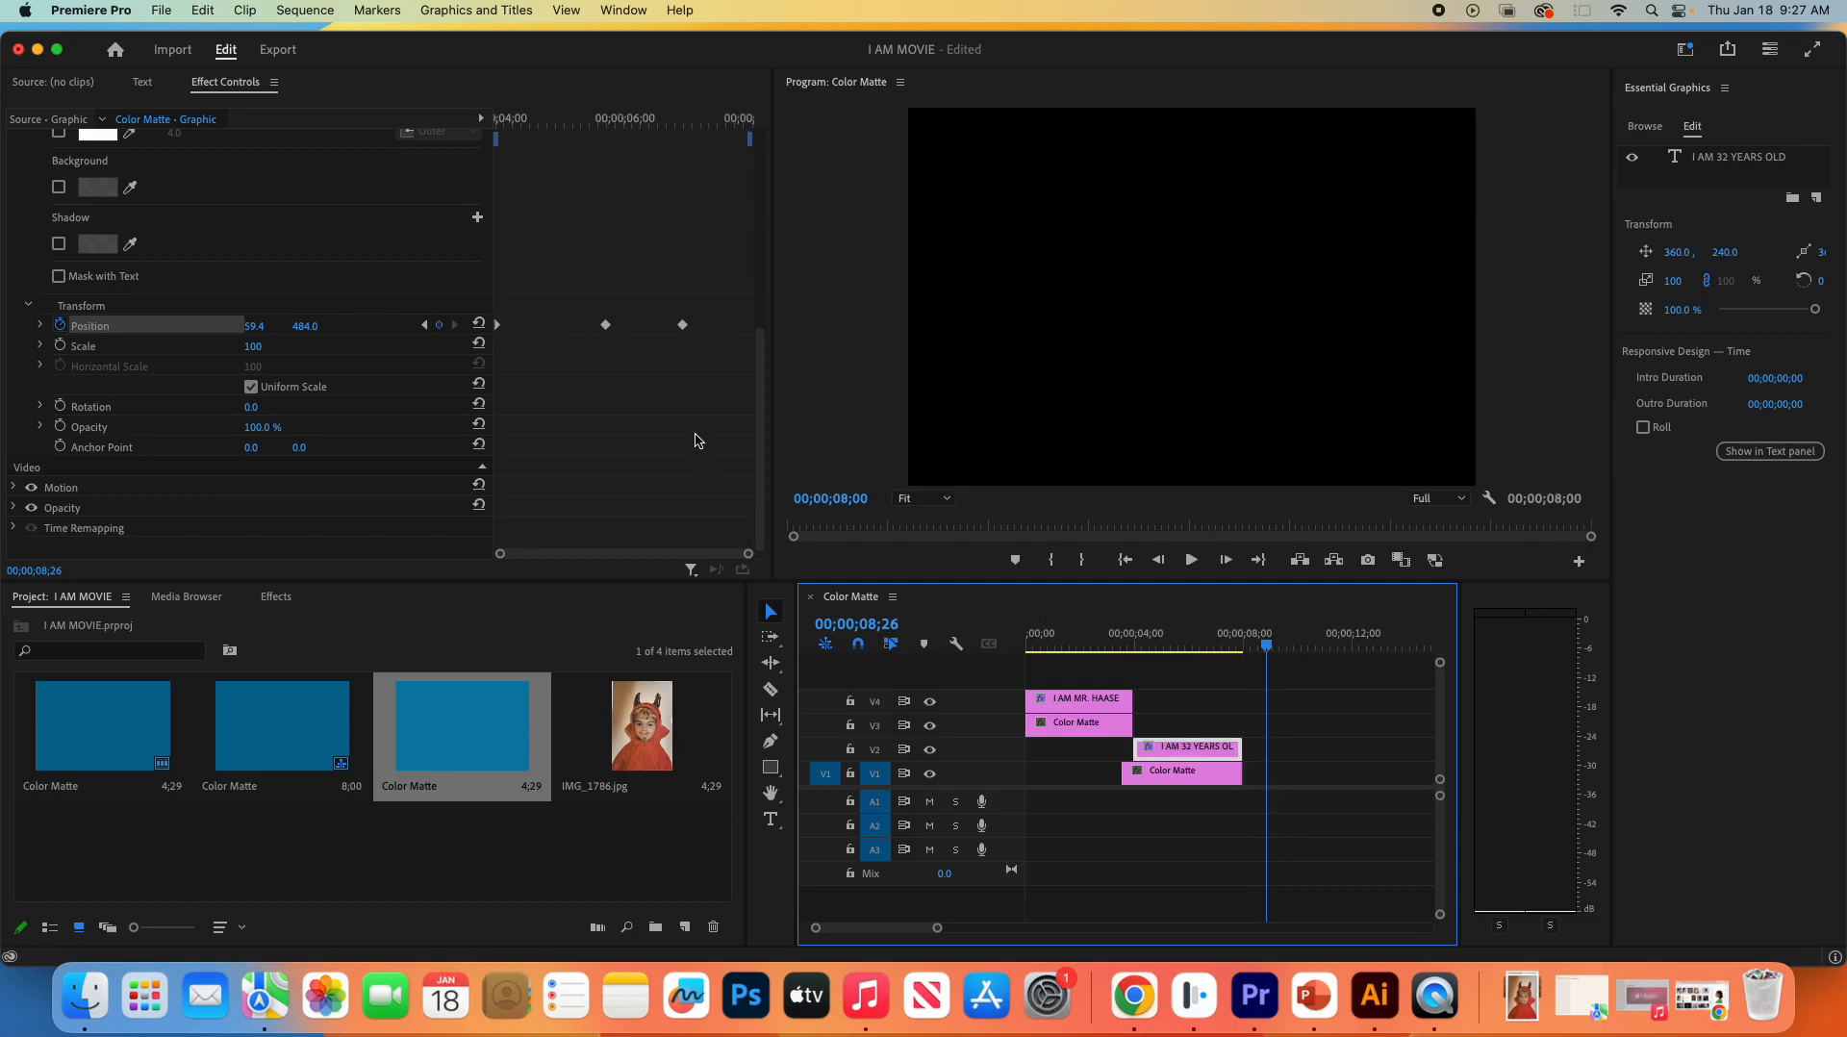
pyautogui.click(501, 560)
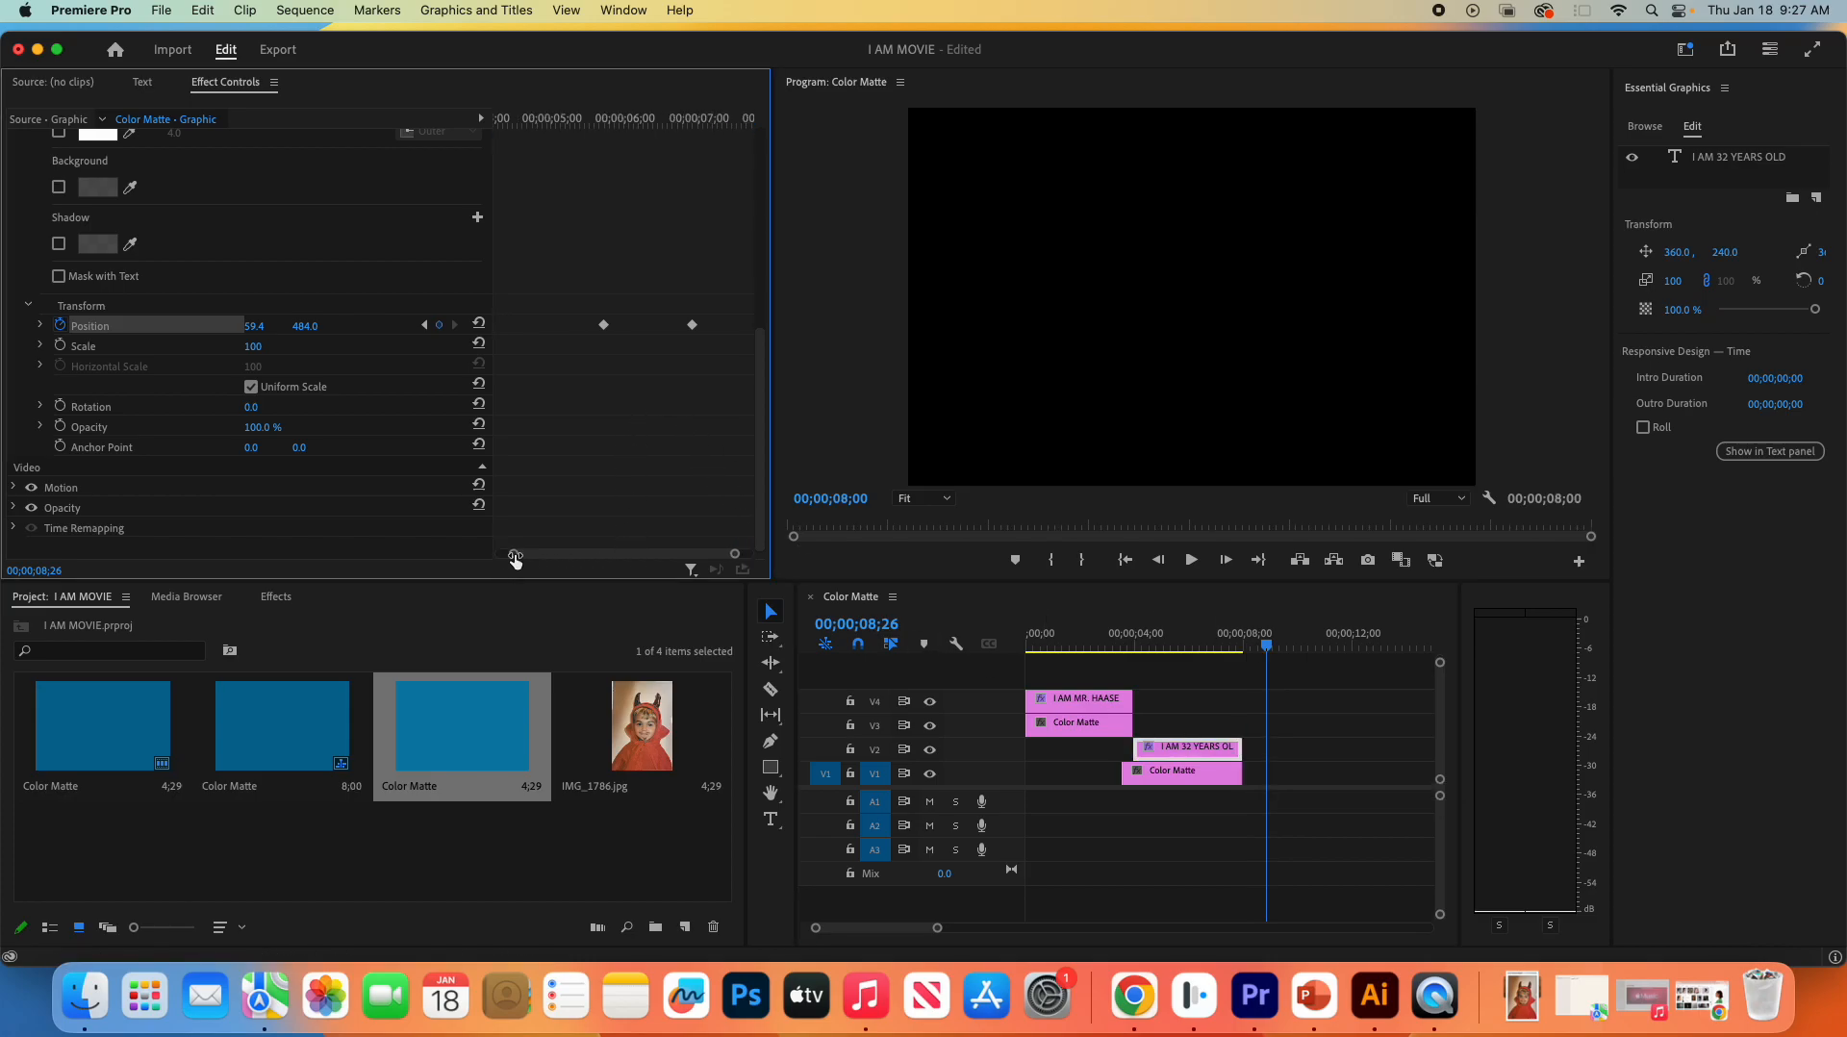
pyautogui.moveTo(682, 326); pyautogui.dragTo(591, 333)
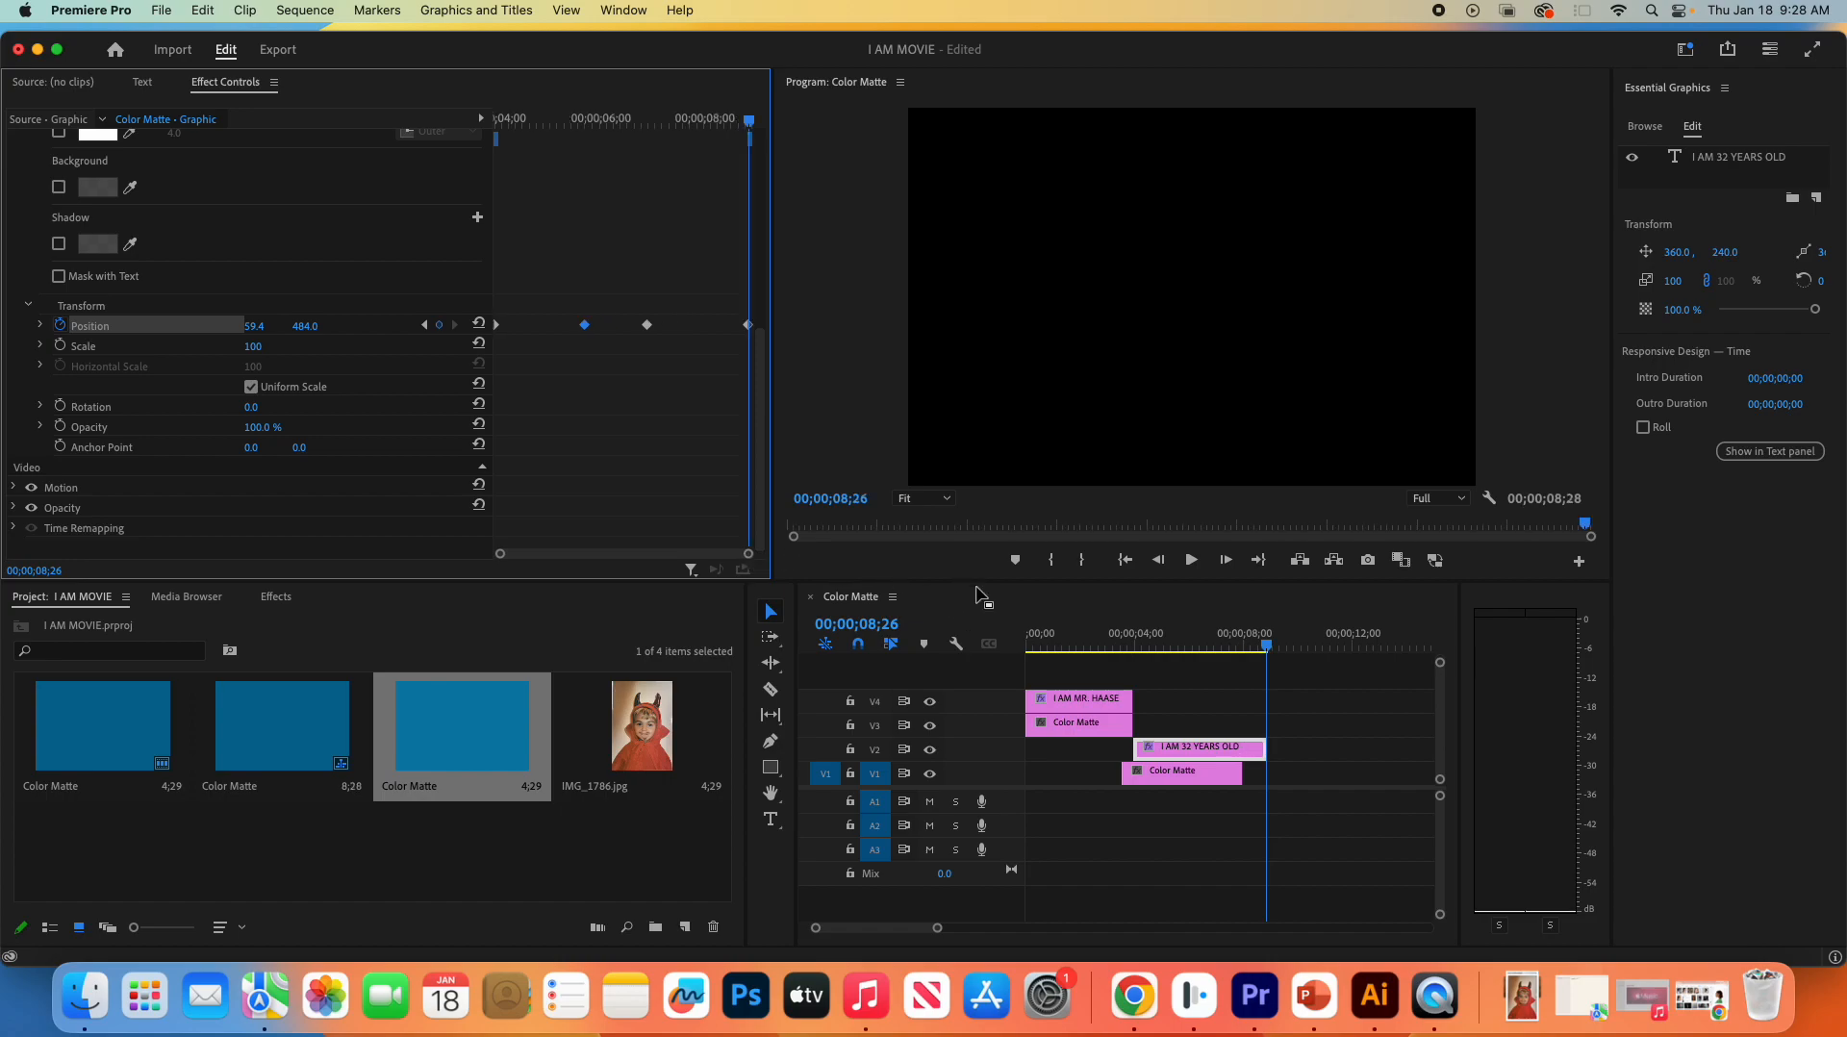
# - Extend the Color Matte on V1 to the end of the "I AM 32 YEARS OLD" clip and play the title from its start
pyautogui.moveTo(1241, 773); pyautogui.dragTo(1268, 773)
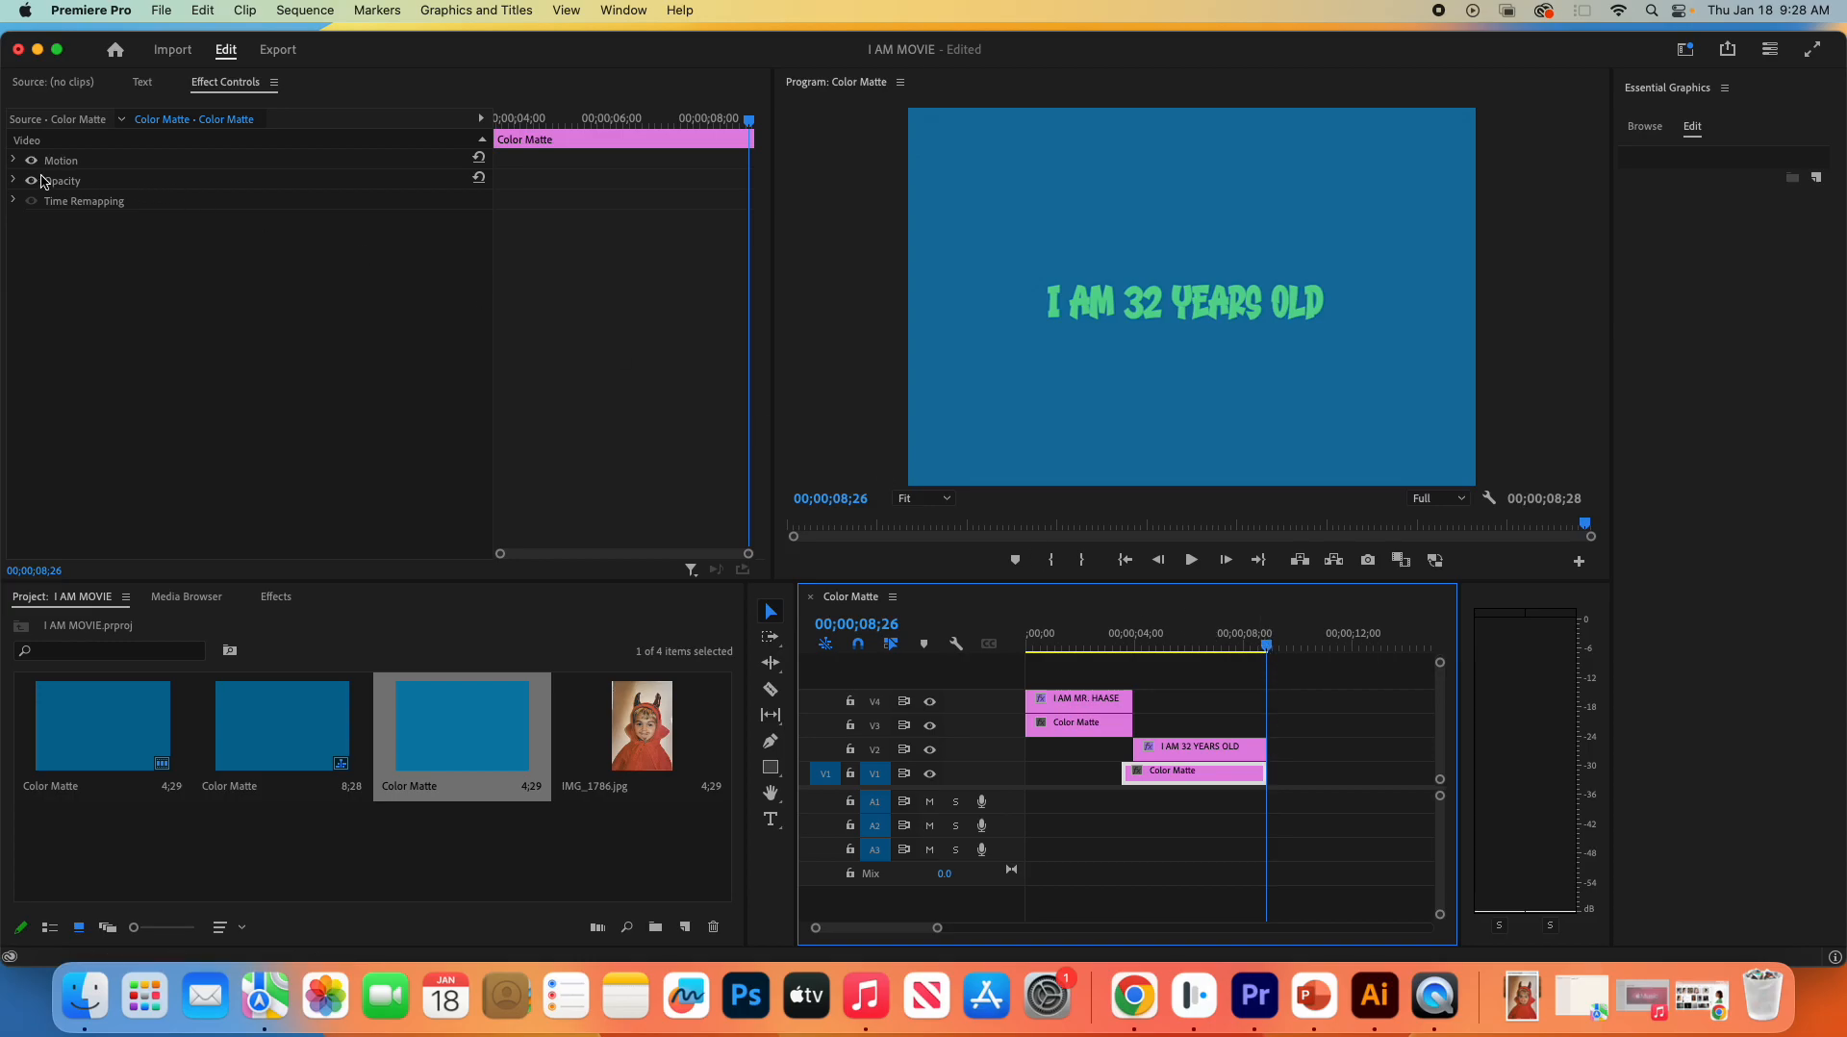
pyautogui.click(1162, 747)
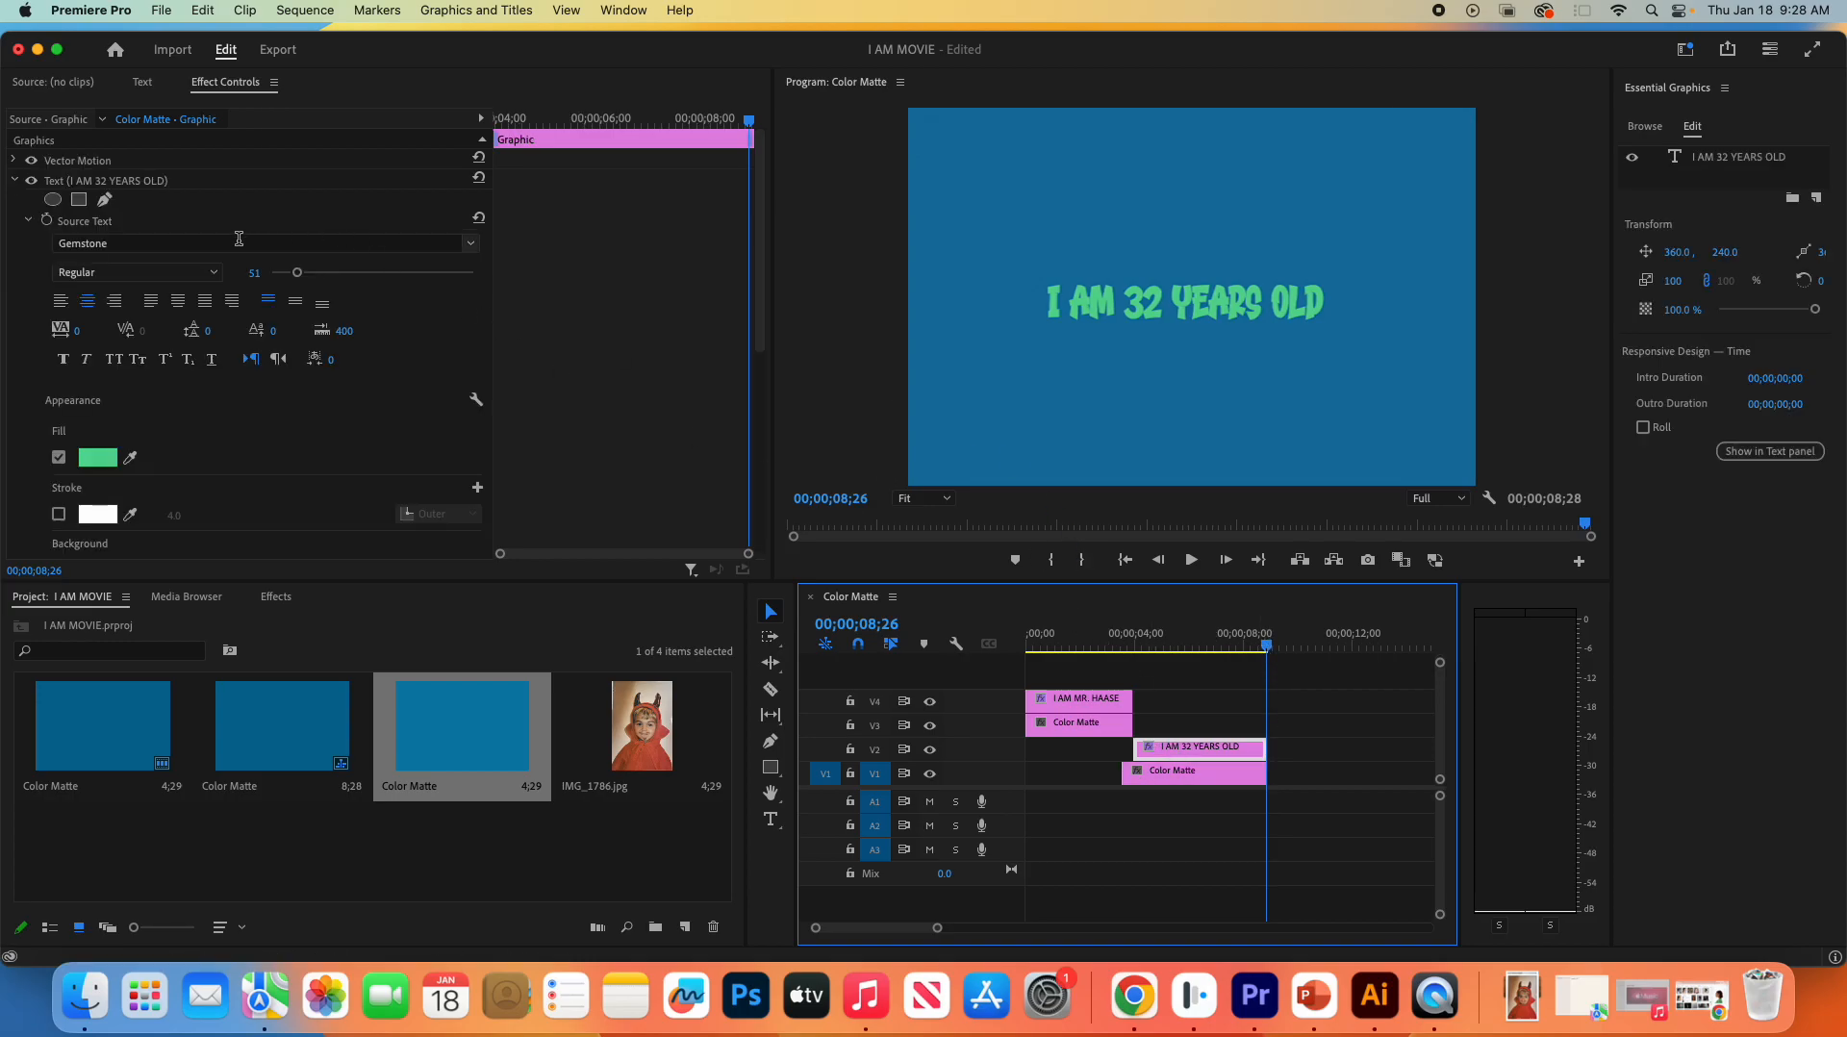
pyautogui.scroll(-8, 241, 336)
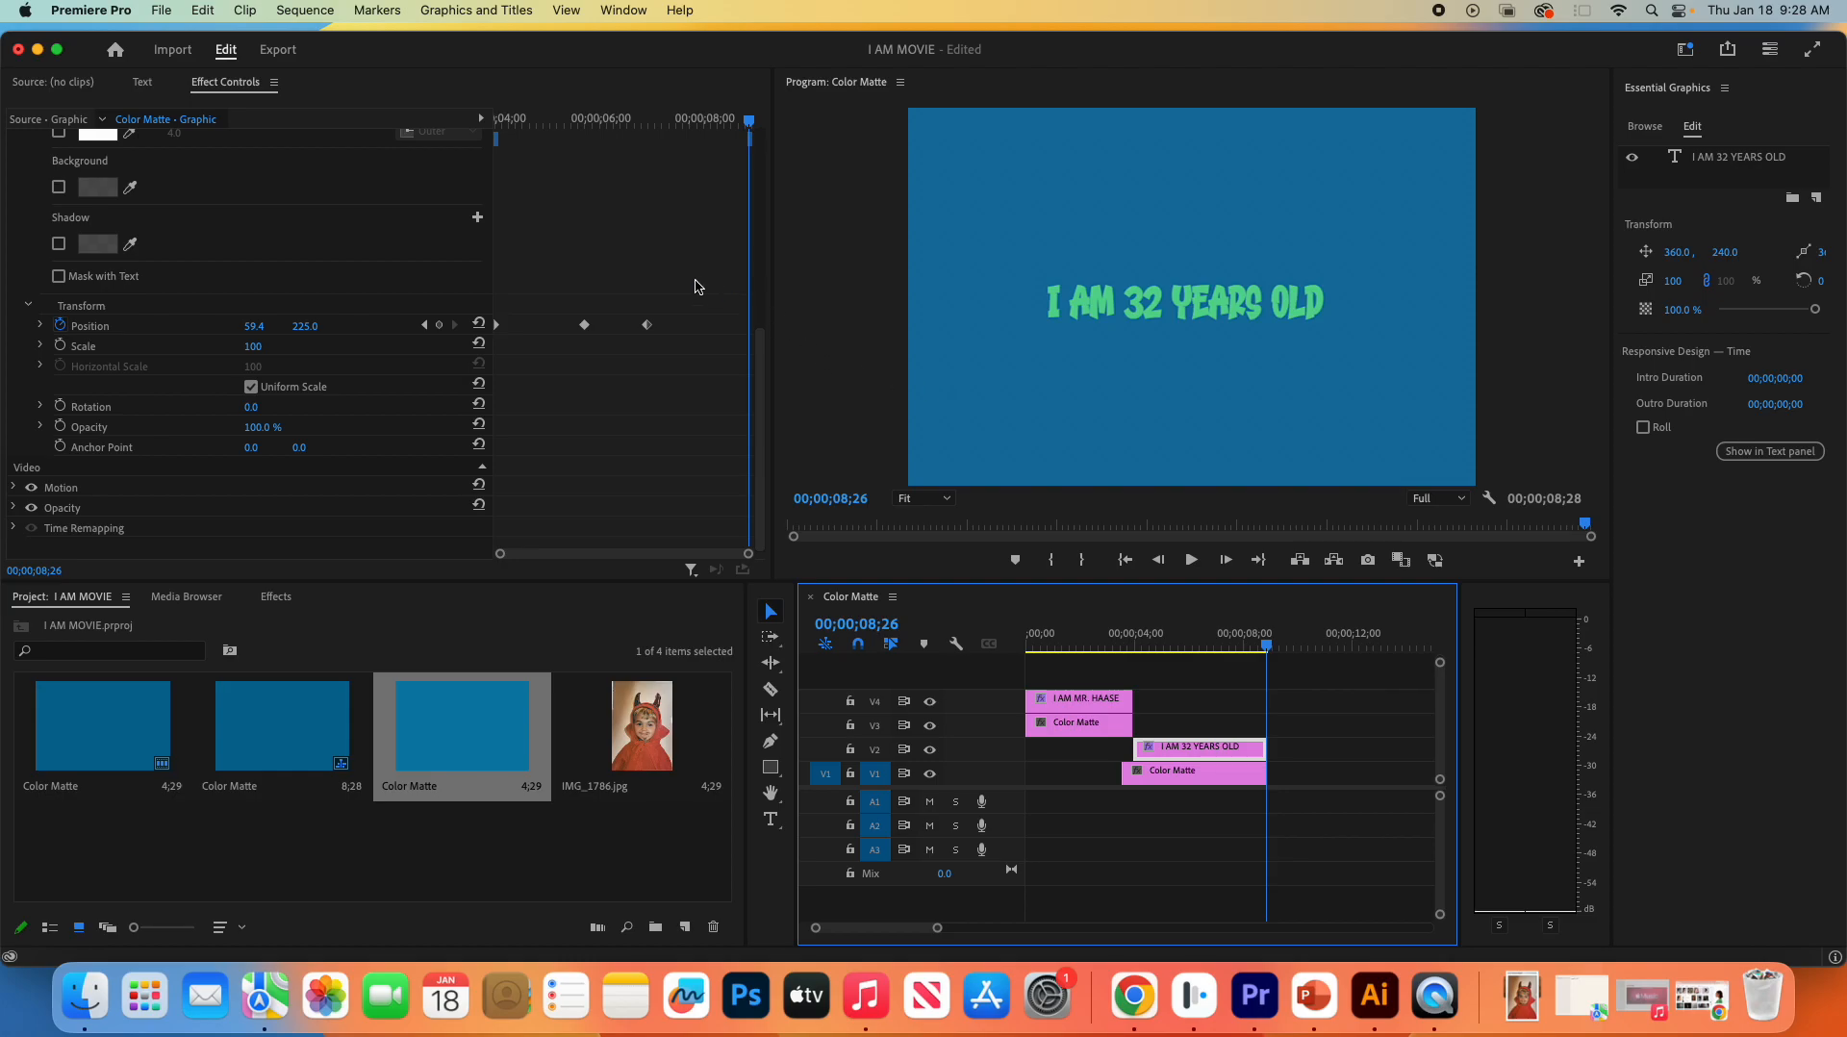
pyautogui.moveTo(1267, 645); pyautogui.dragTo(1136, 660)
pyautogui.press('space')
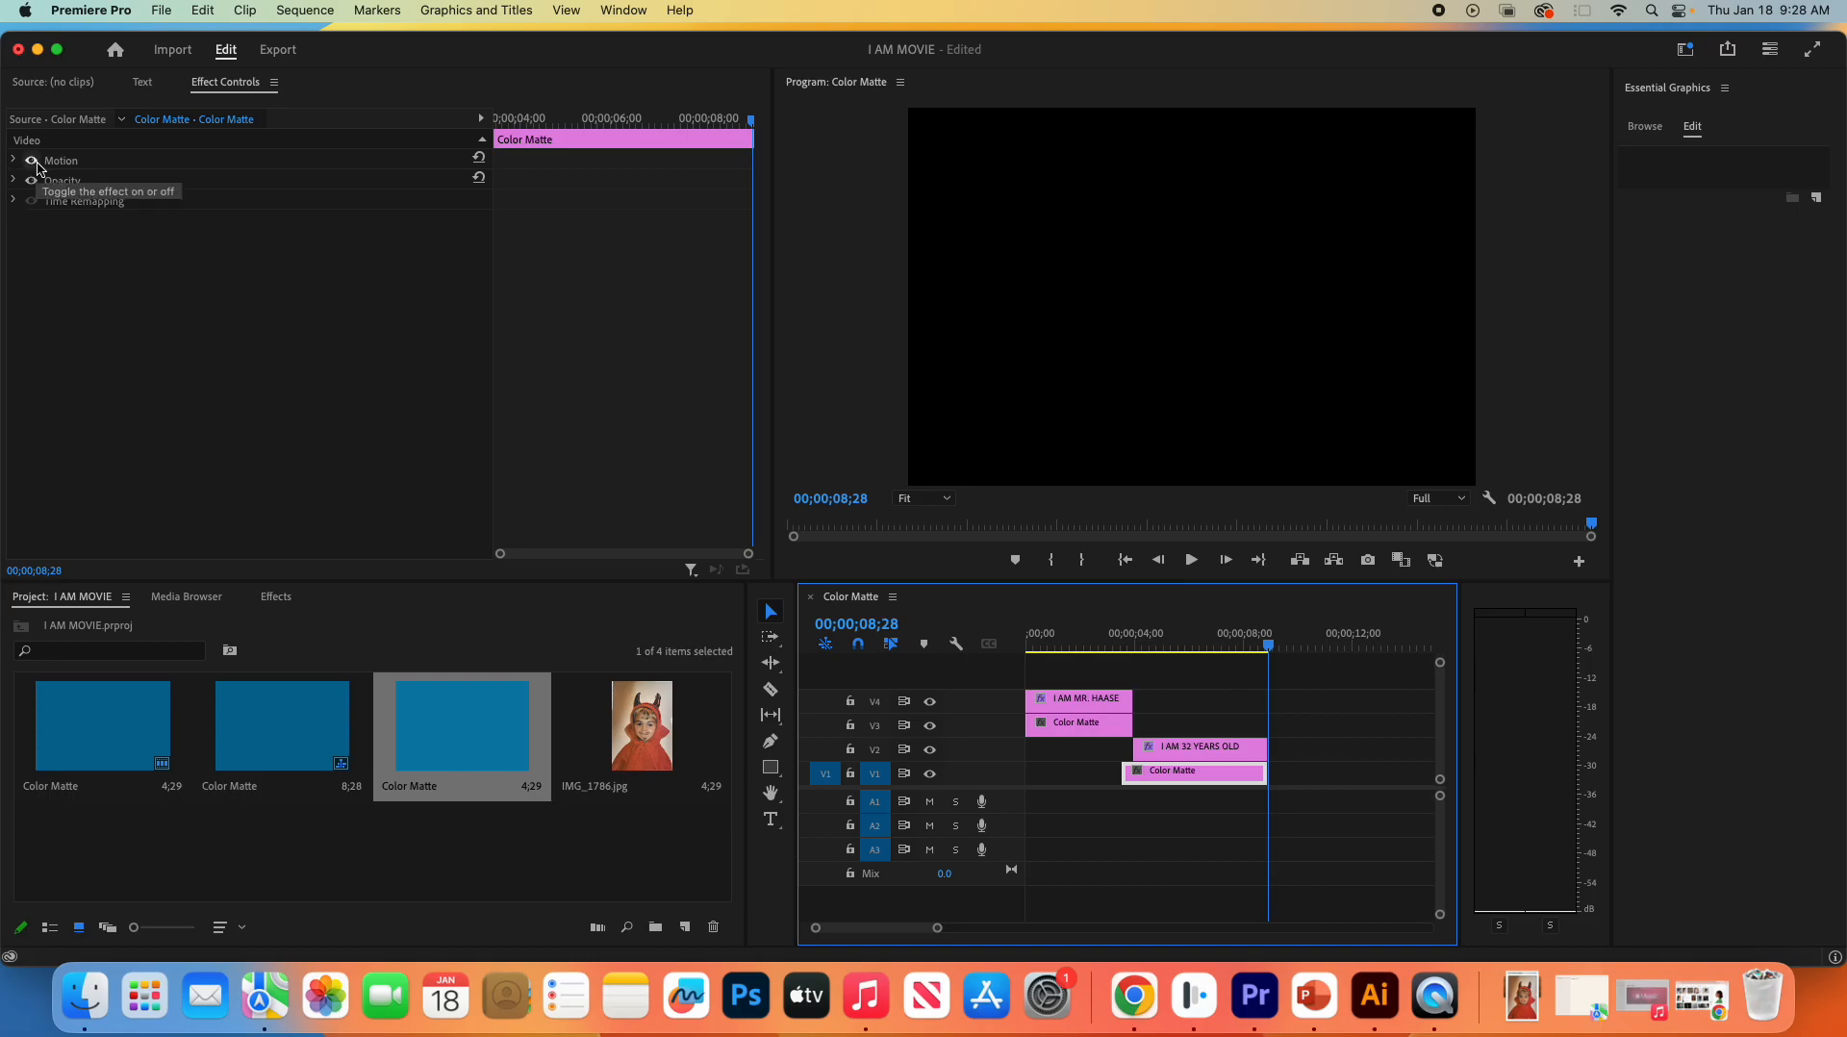
# - Keyframe the title's vertical position at 484, below the frame, at 00;00;08;27, and play the title section from 00;00;03;28
pyautogui.click(1207, 747)
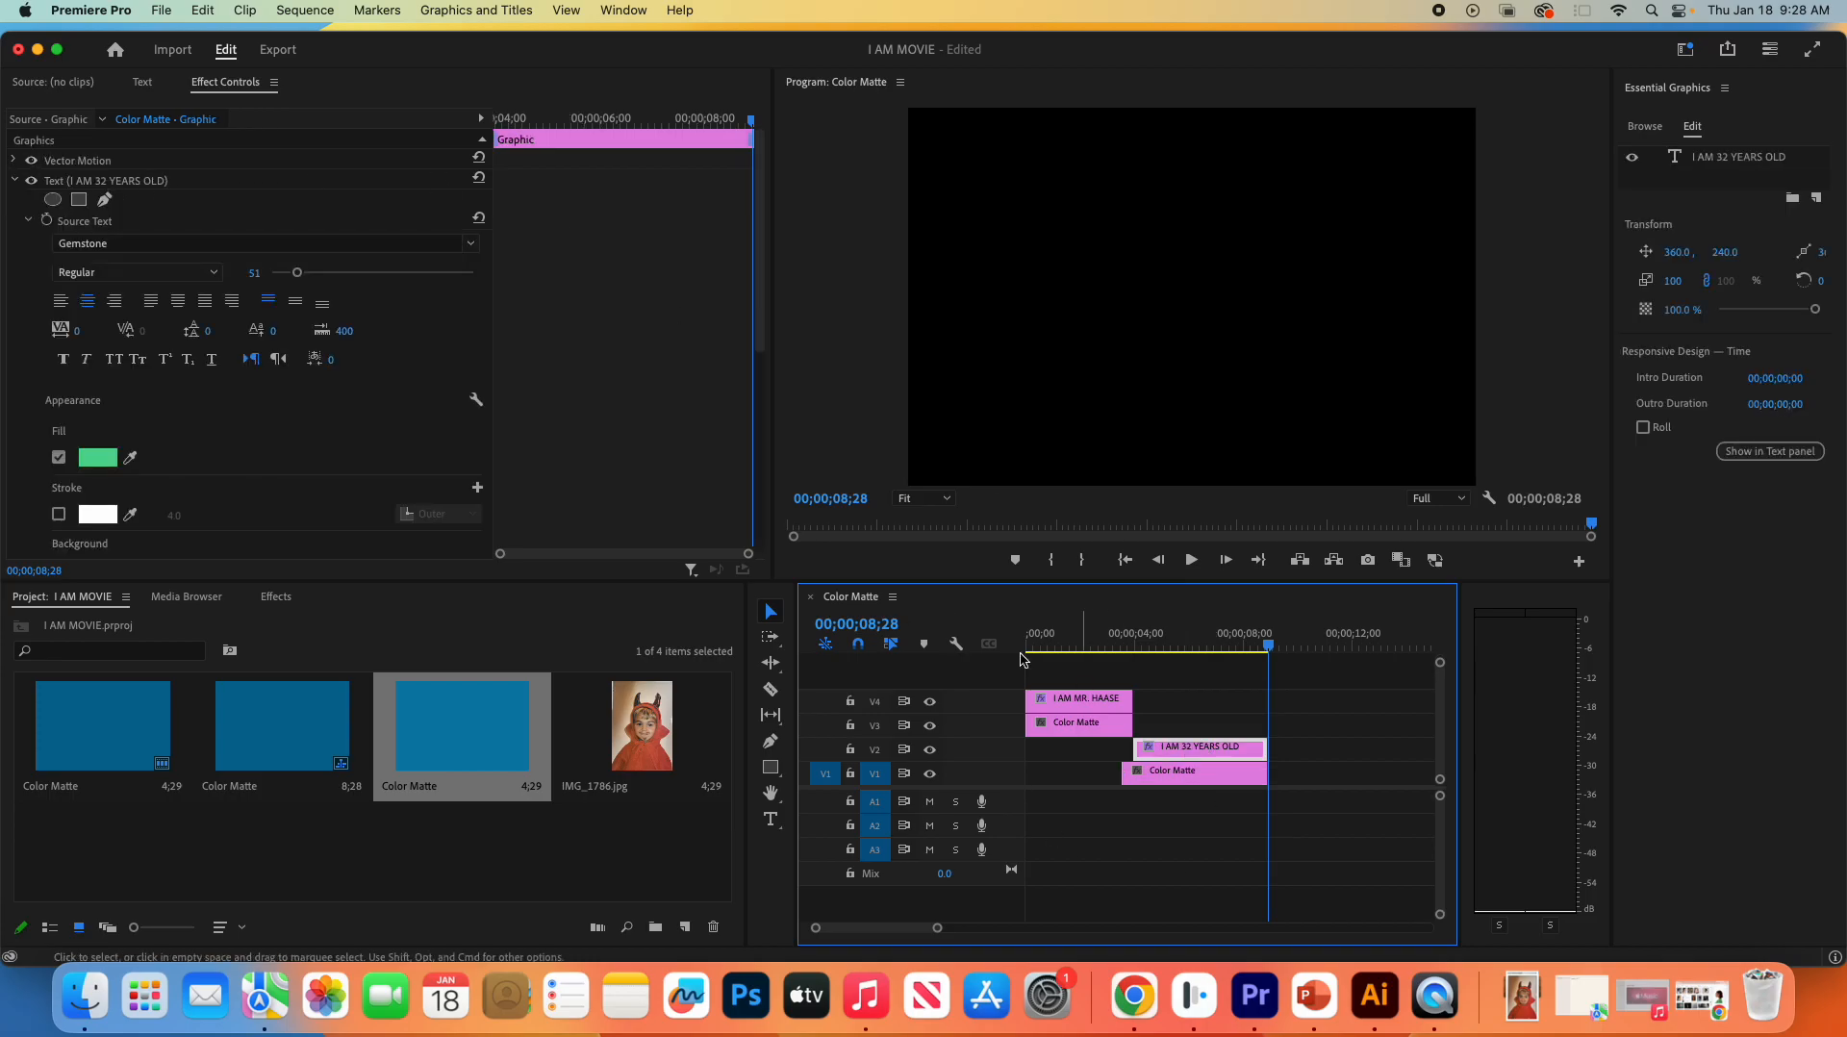
pyautogui.scroll(-8, 200, 394)
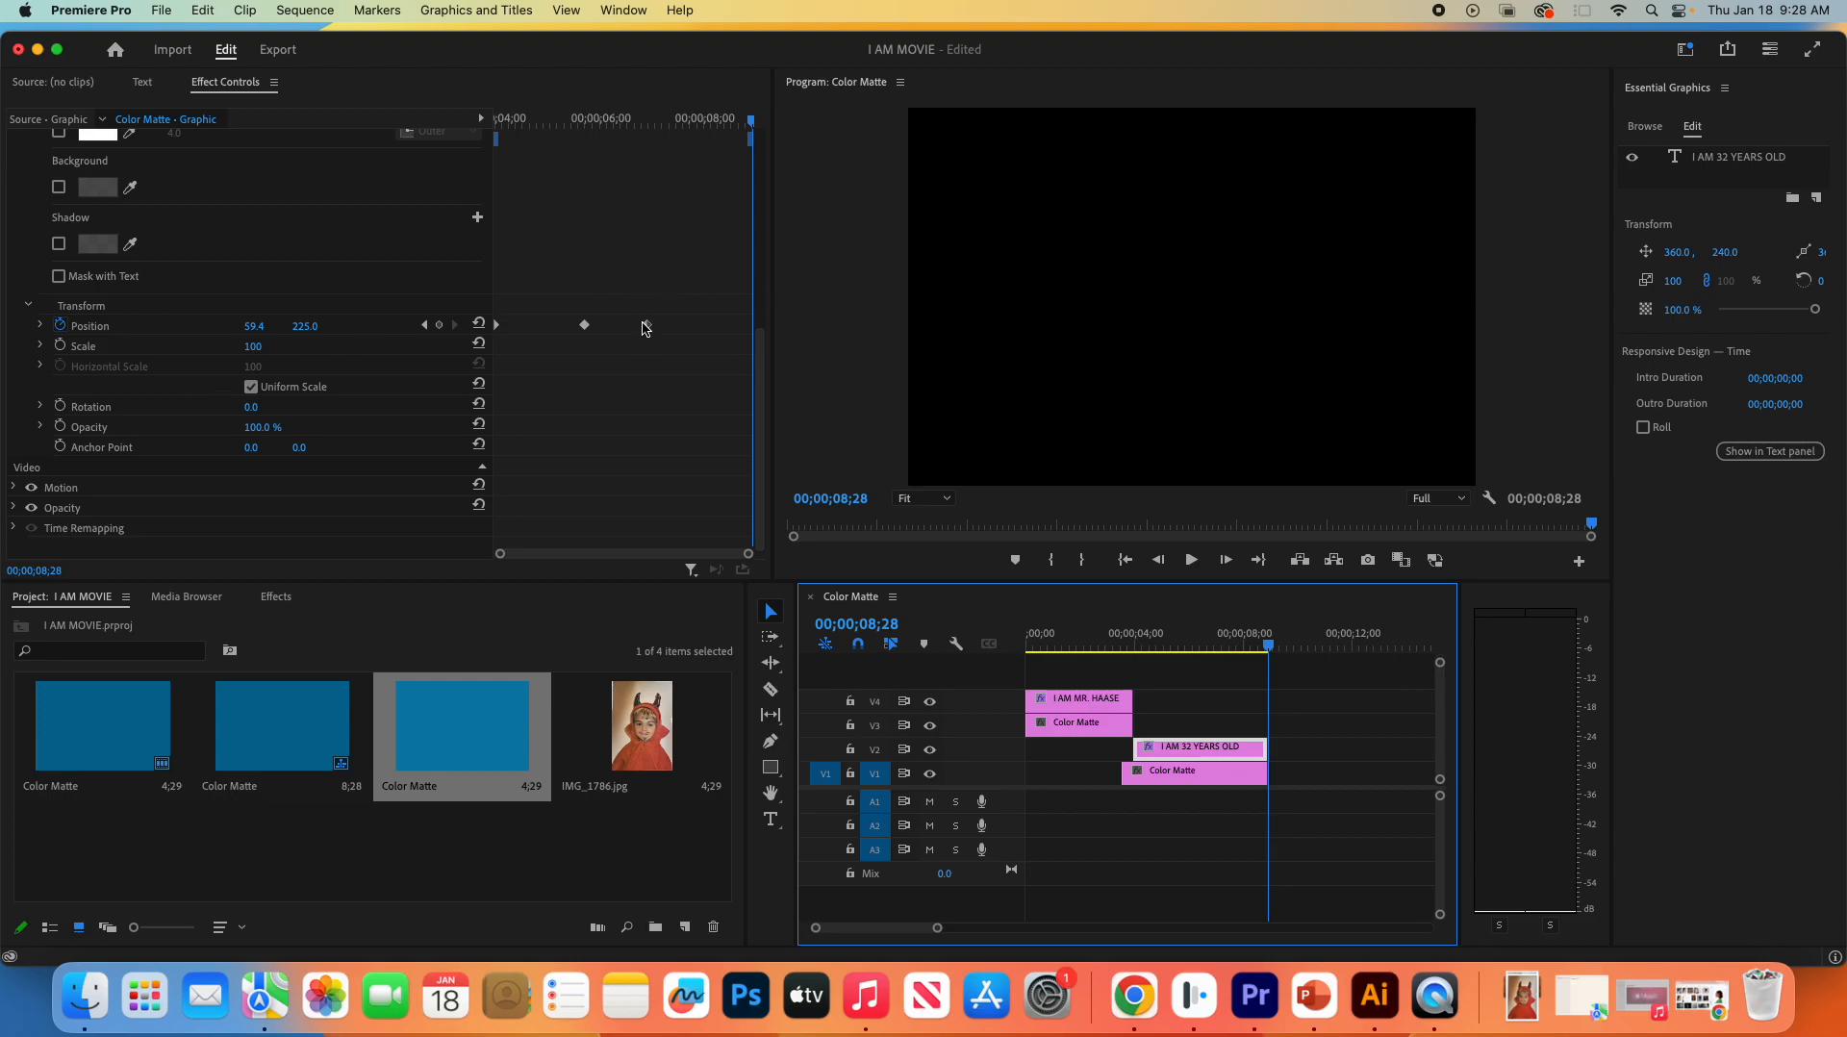
pyautogui.click(751, 124)
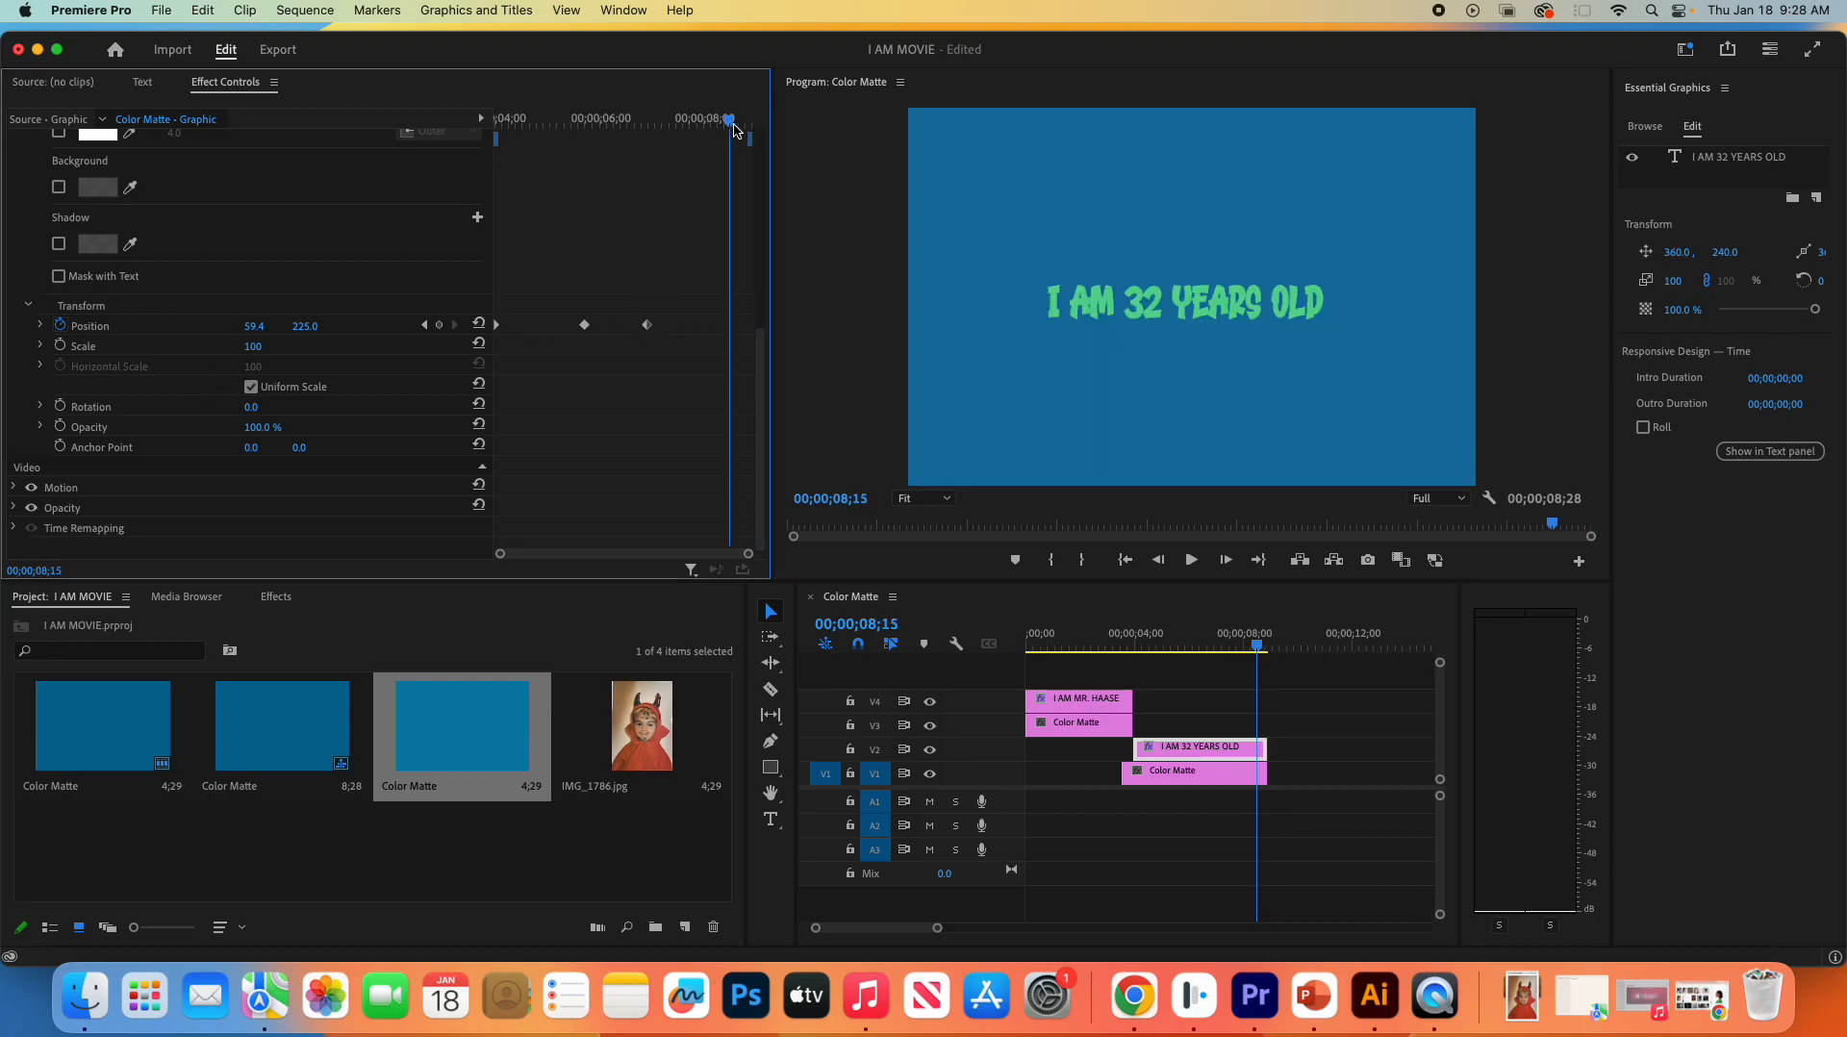
pyautogui.click(752, 128)
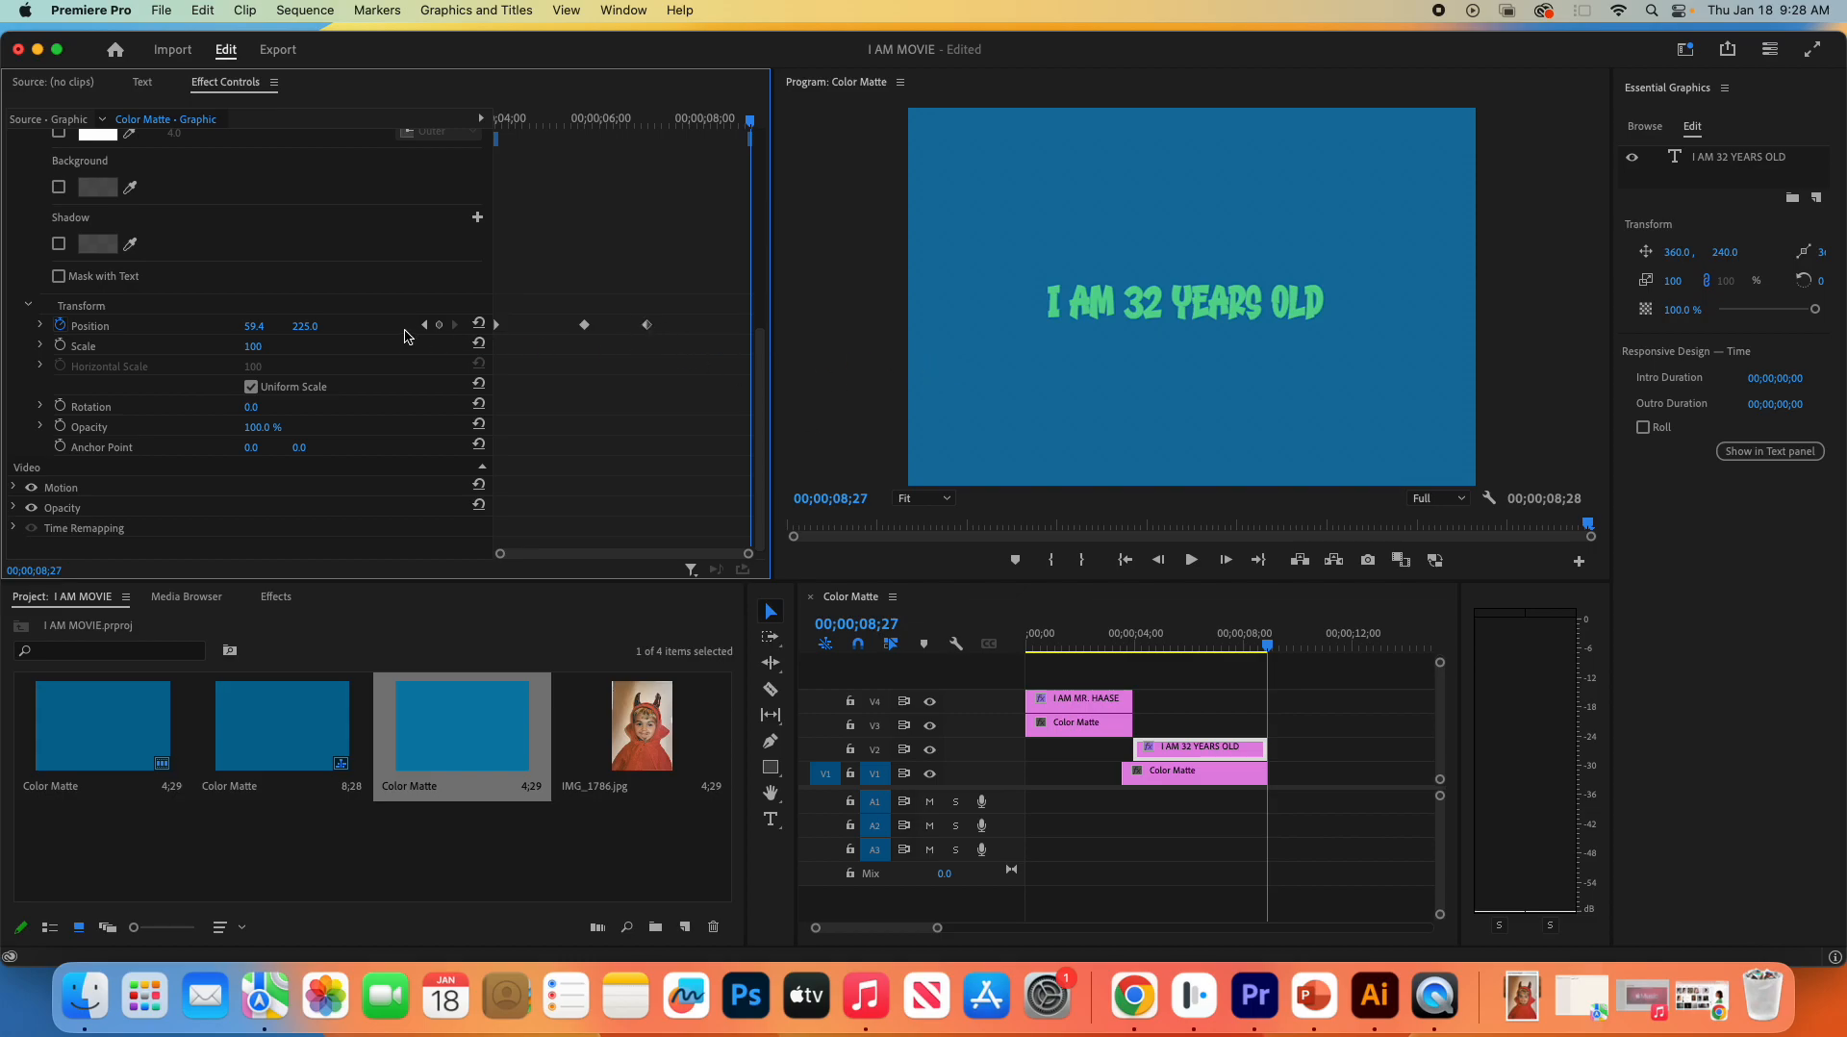
pyautogui.moveTo(303, 326); pyautogui.dragTo(538, 327)
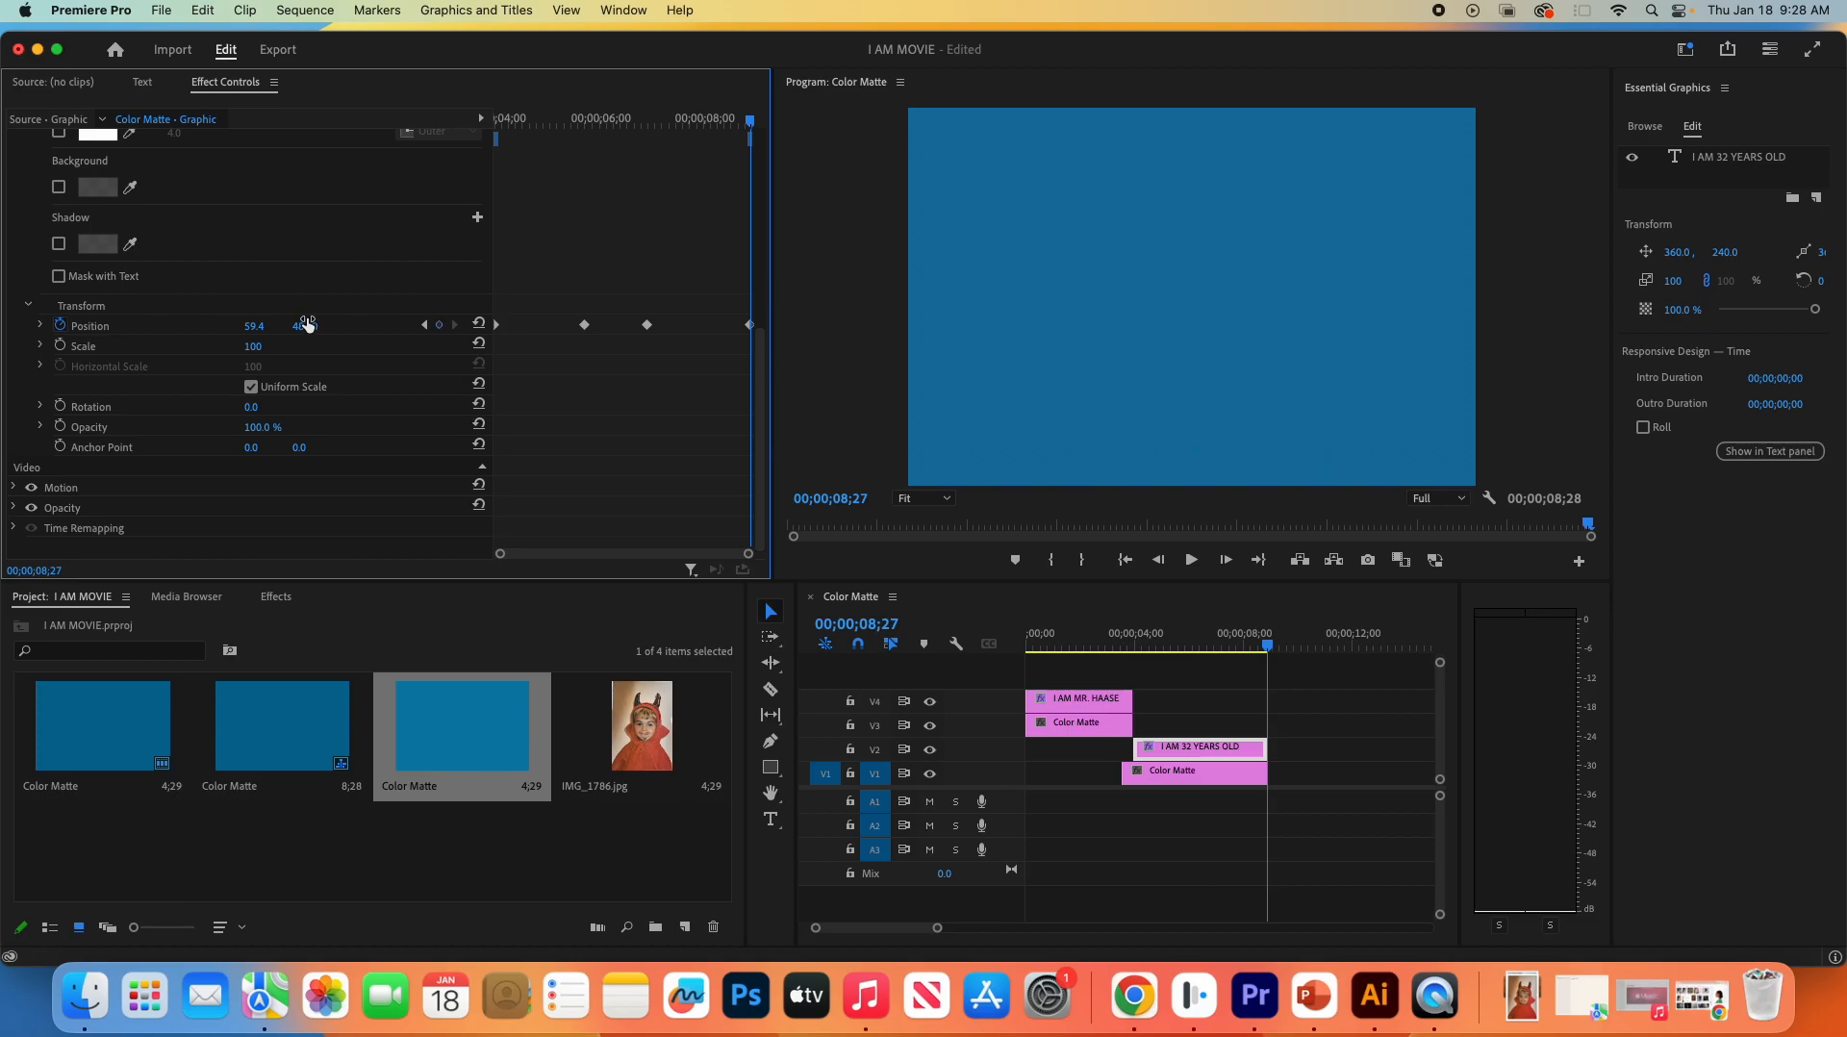
pyautogui.moveTo(1269, 649); pyautogui.dragTo(1136, 659)
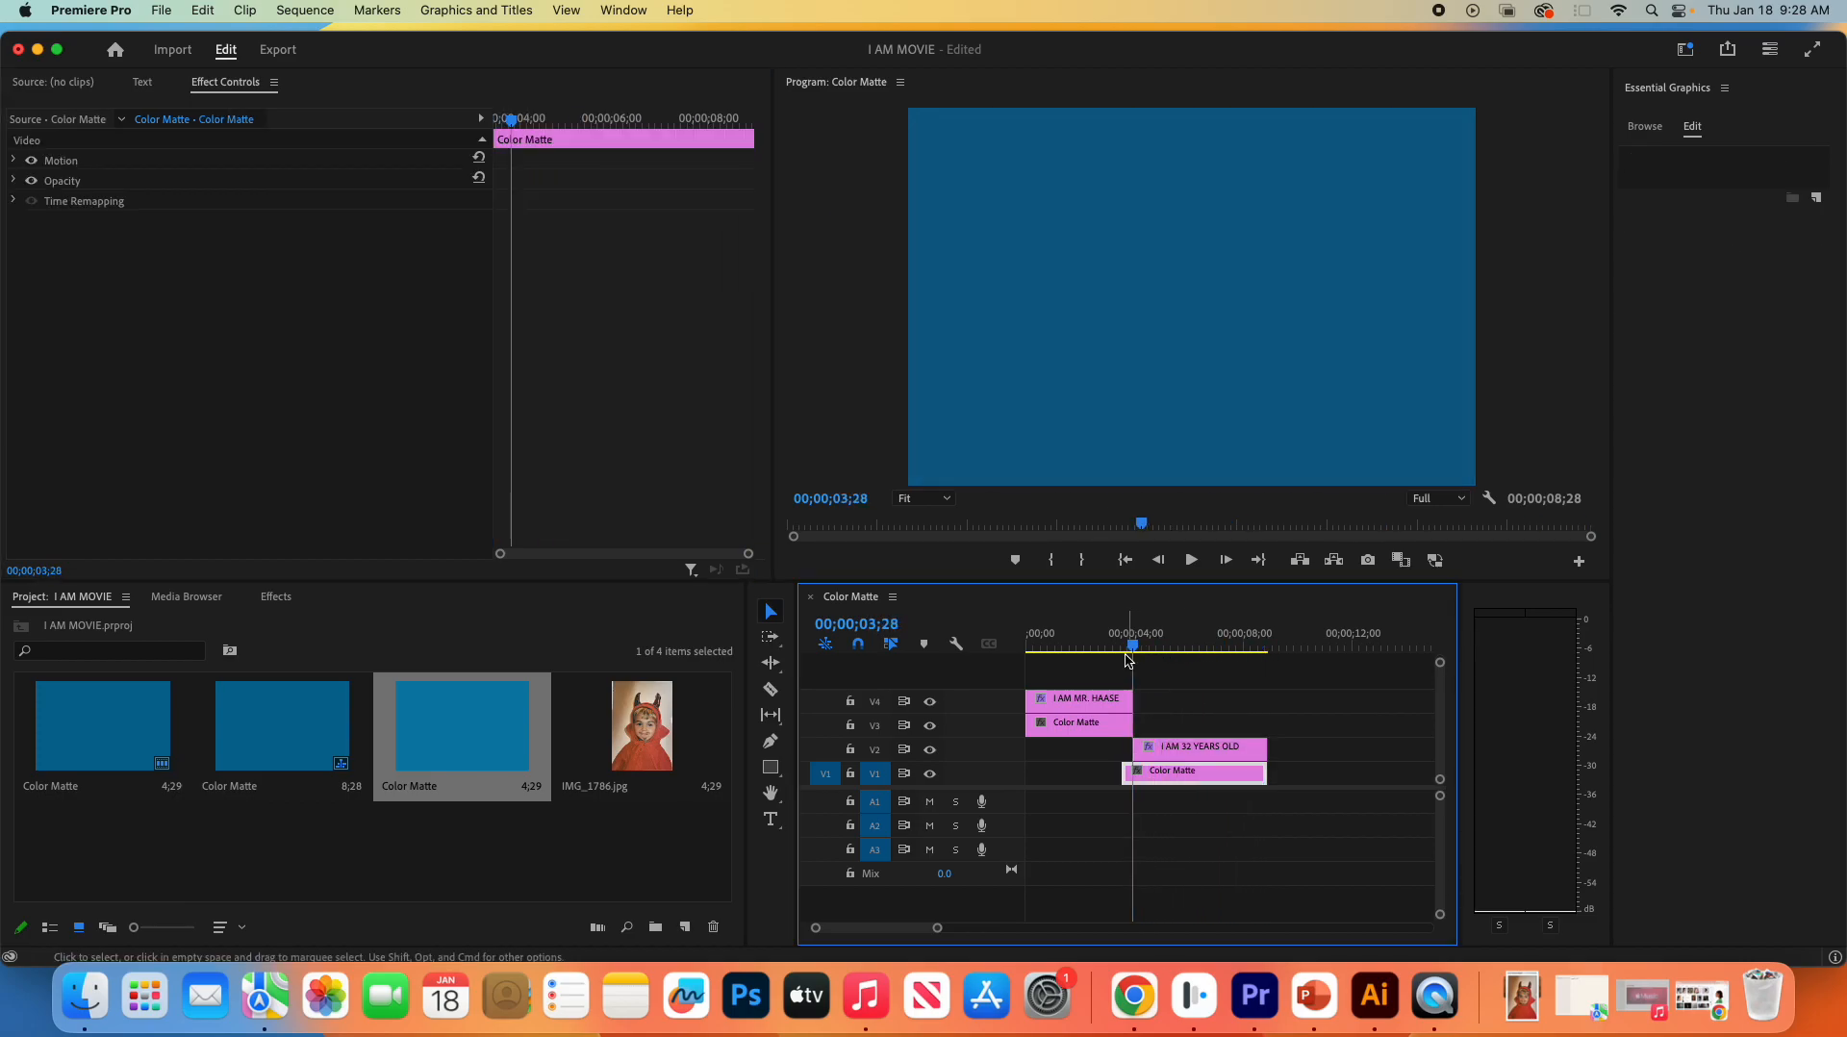
pyautogui.press('space')
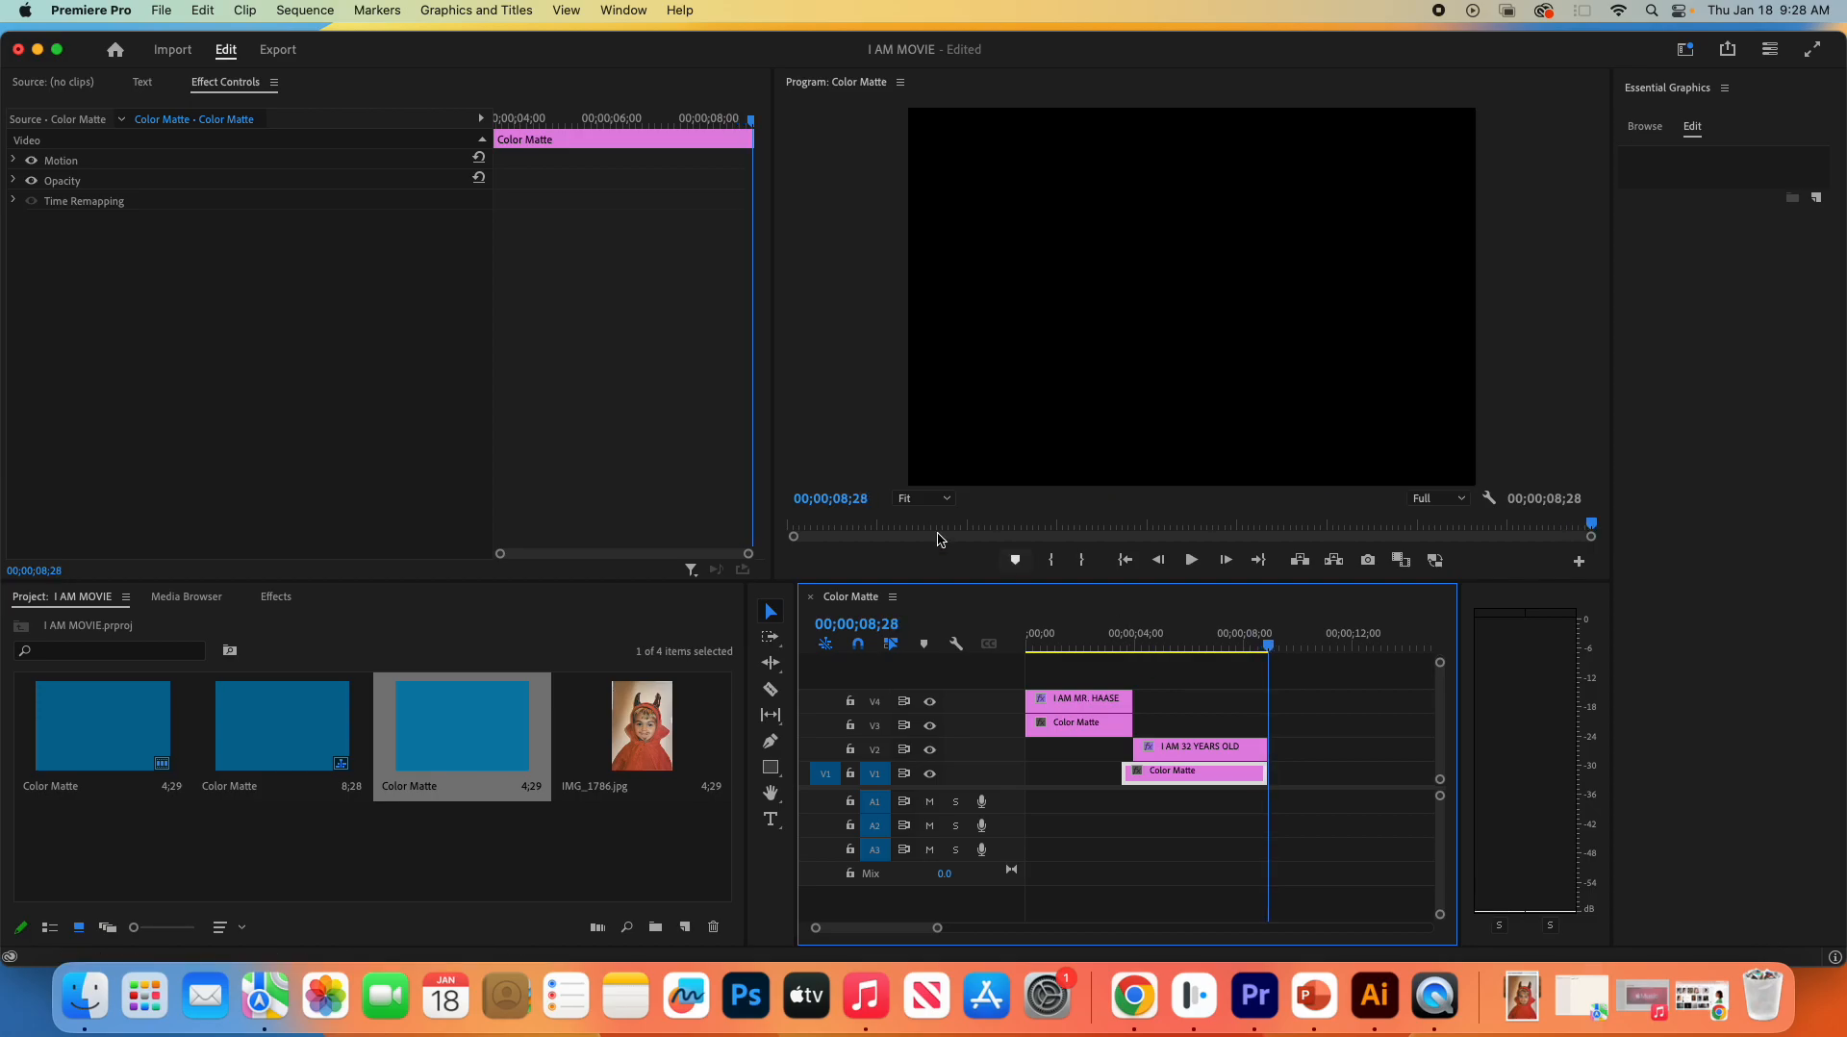
# - Set the temporal interpolation of the title's two middle Position keyframes to Continuous Bezier
pyautogui.click(1207, 746)
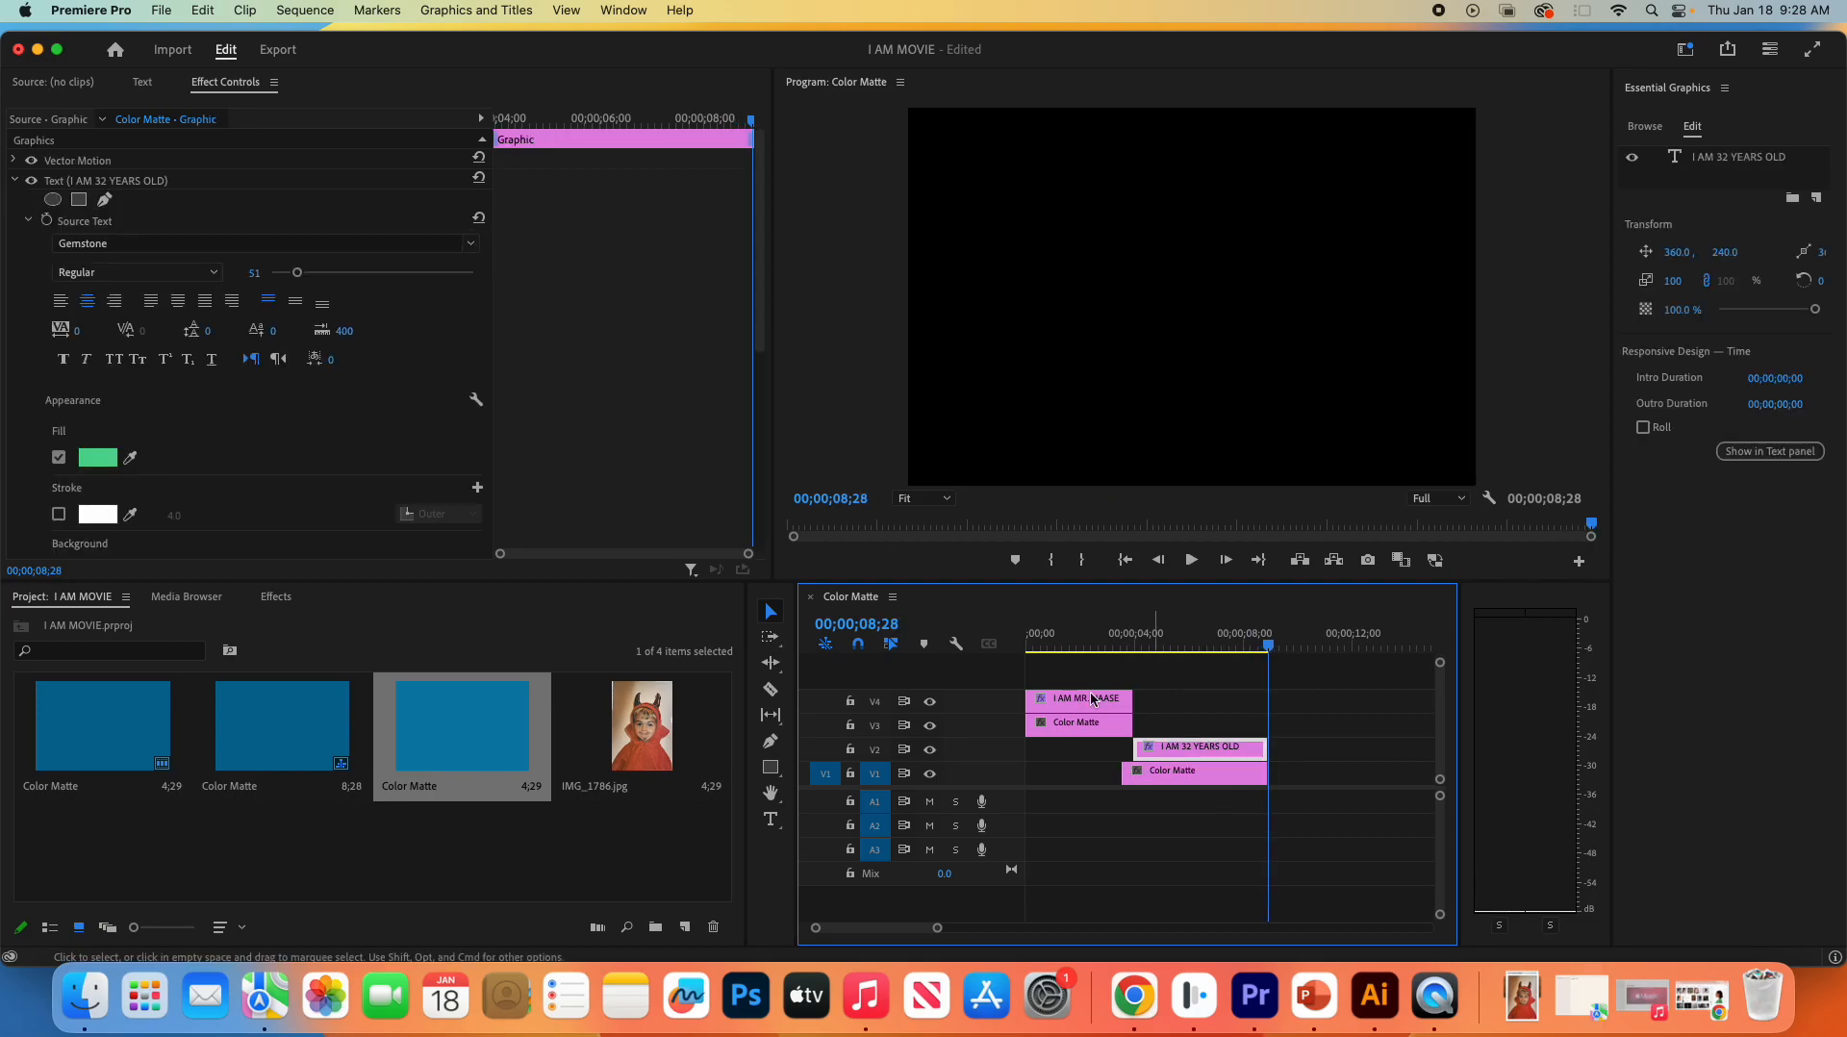
pyautogui.scroll(-10, 347, 320)
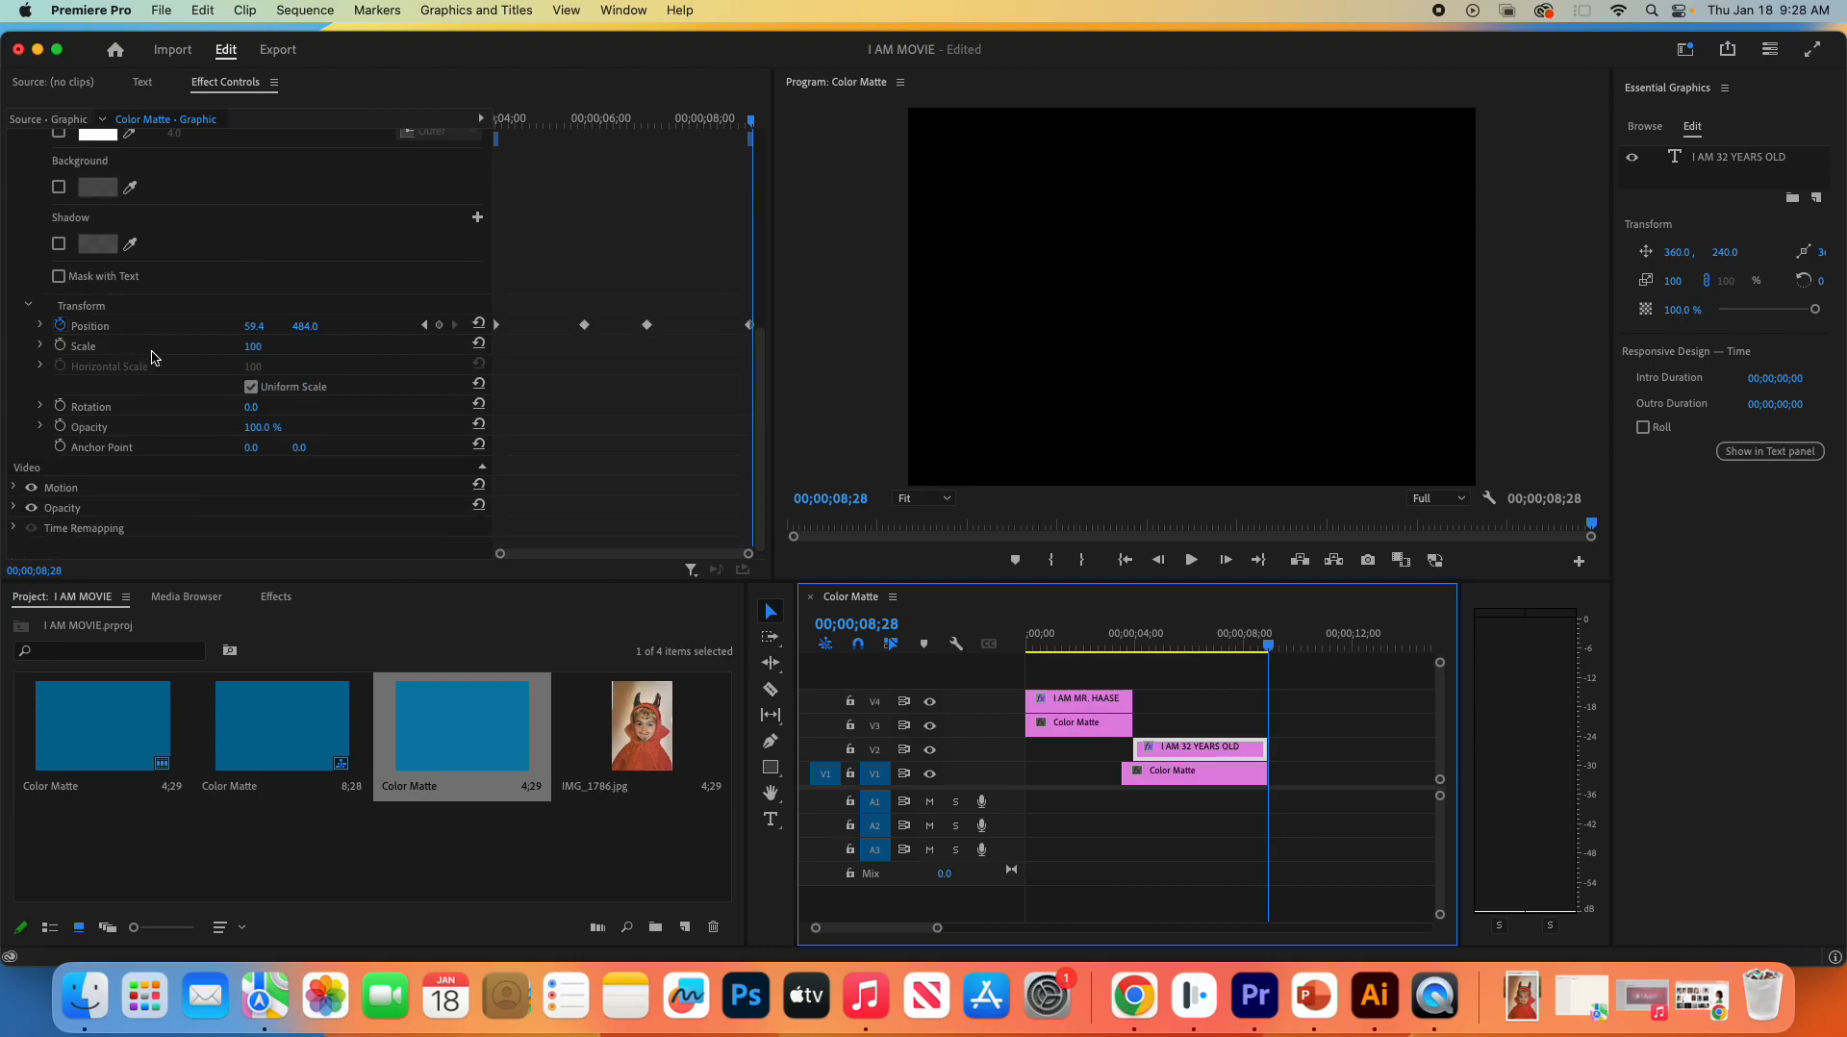
pyautogui.moveTo(564, 306); pyautogui.dragTo(661, 377)
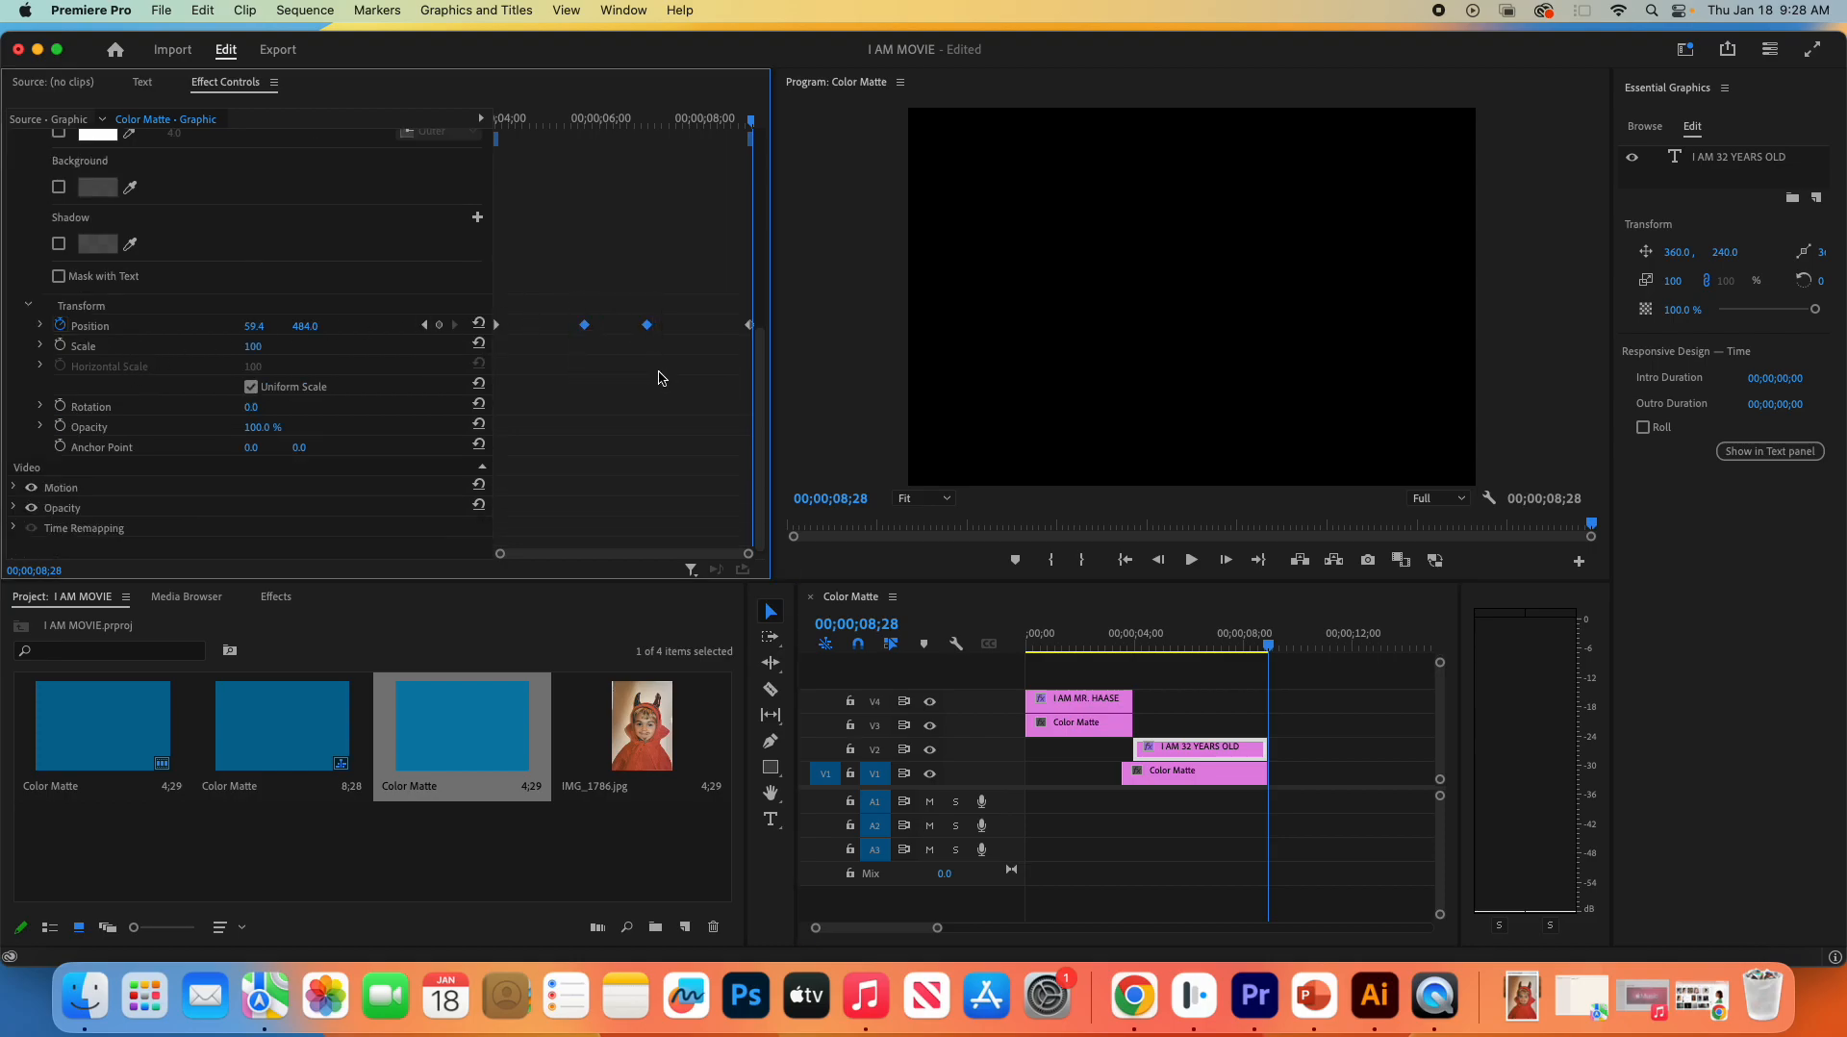
pyautogui.rightClick(584, 330)
pyautogui.moveTo(685, 537)
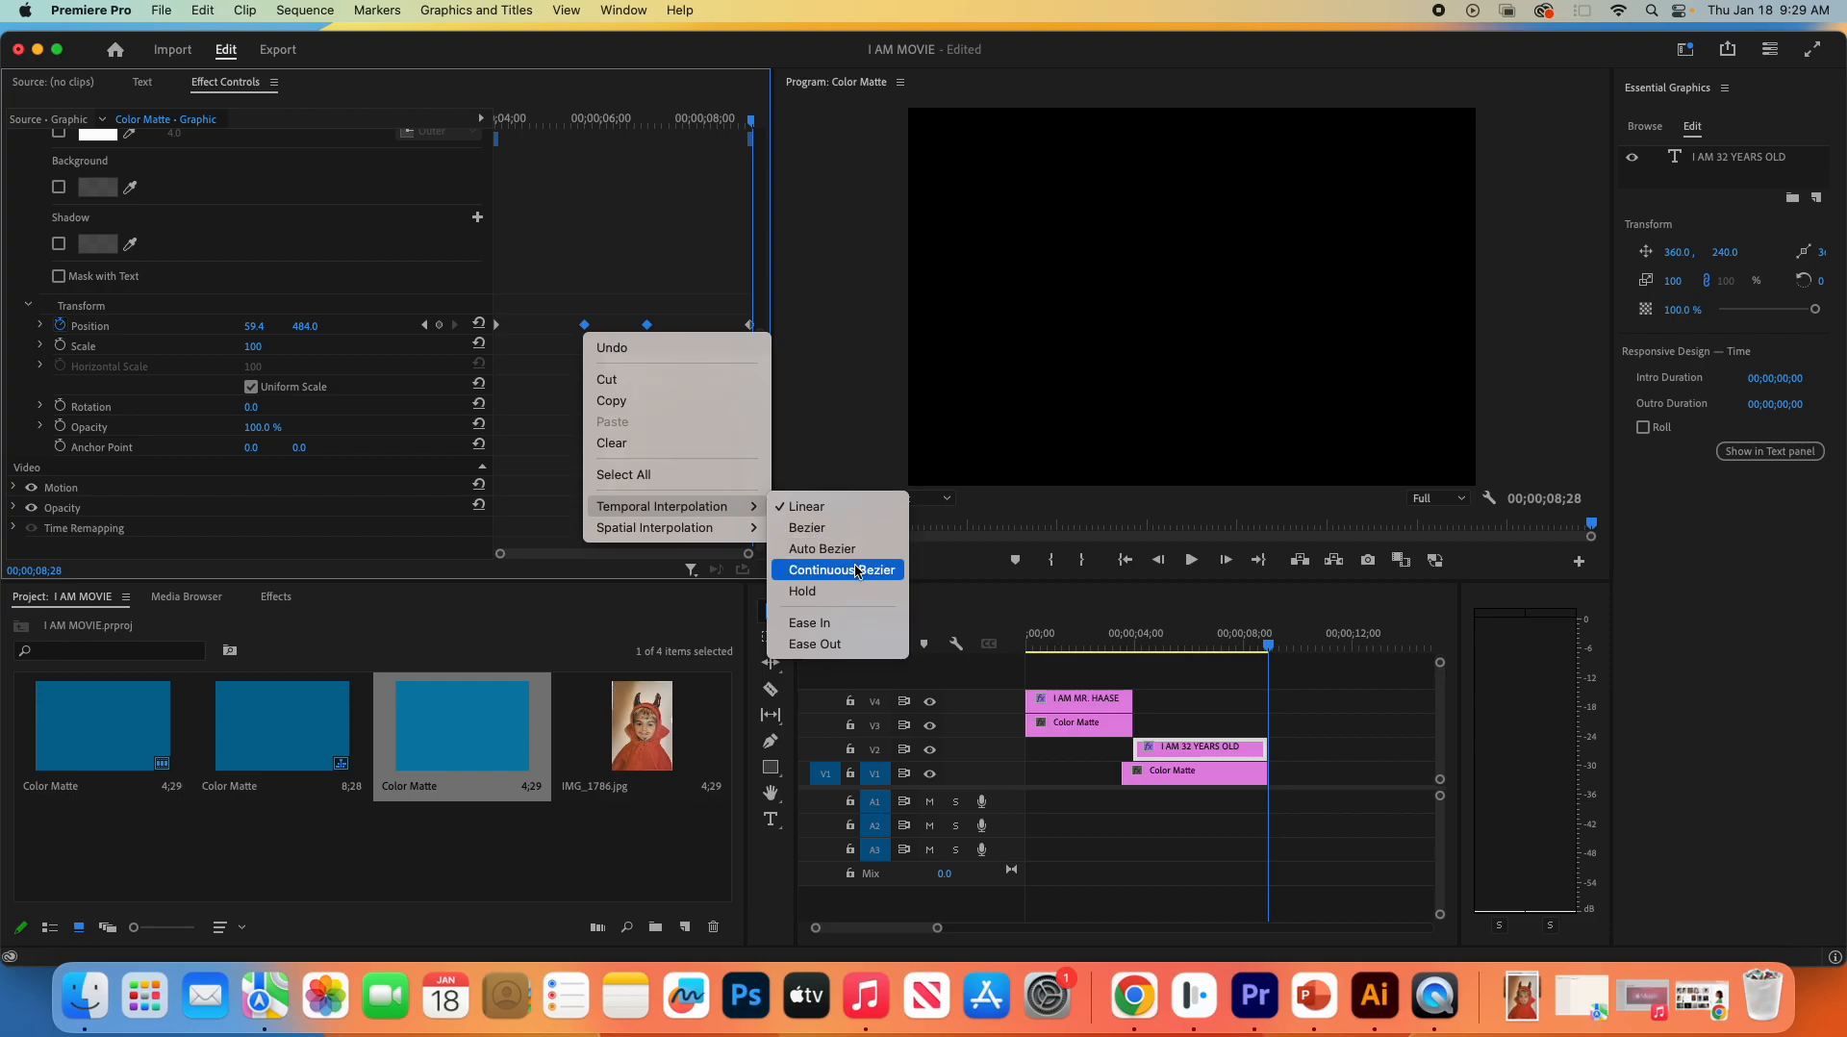
pyautogui.click(868, 569)
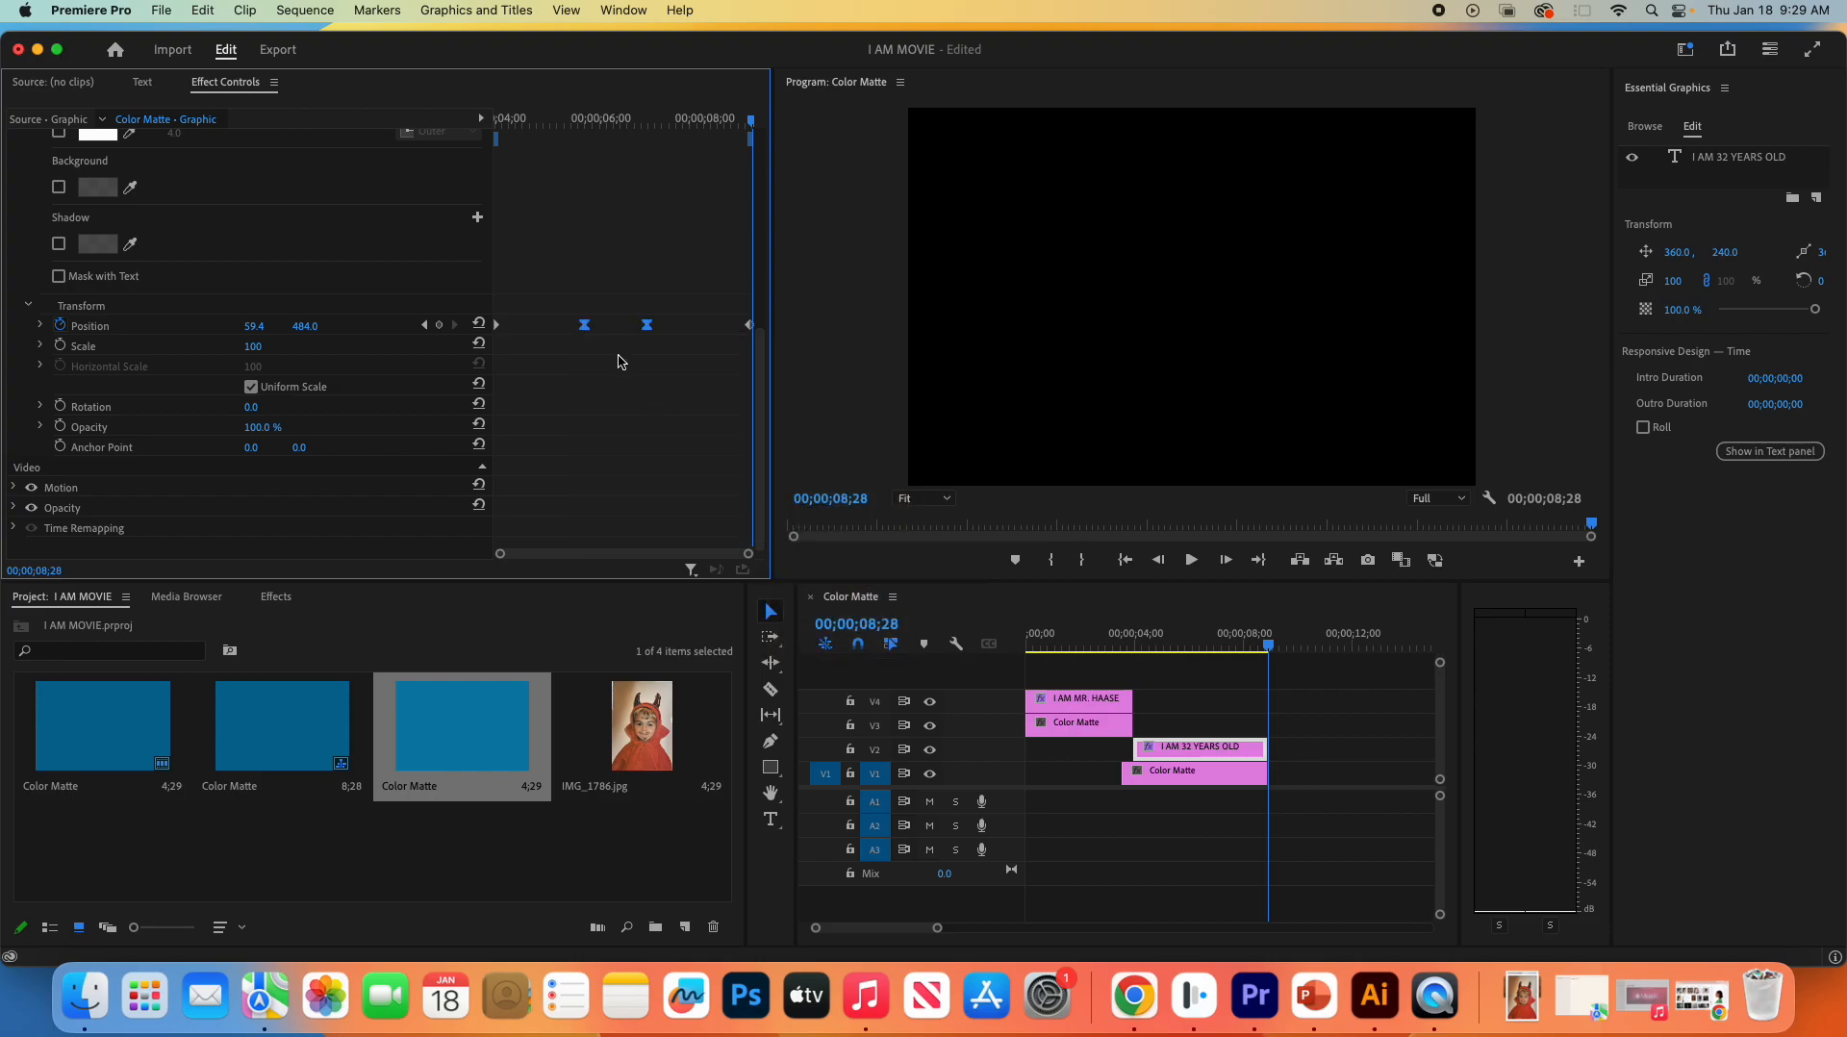
# - Expand the Position velocity graph, raise the curve into peaks at the two middle keyframes, and play the title section
pyautogui.click(42, 326)
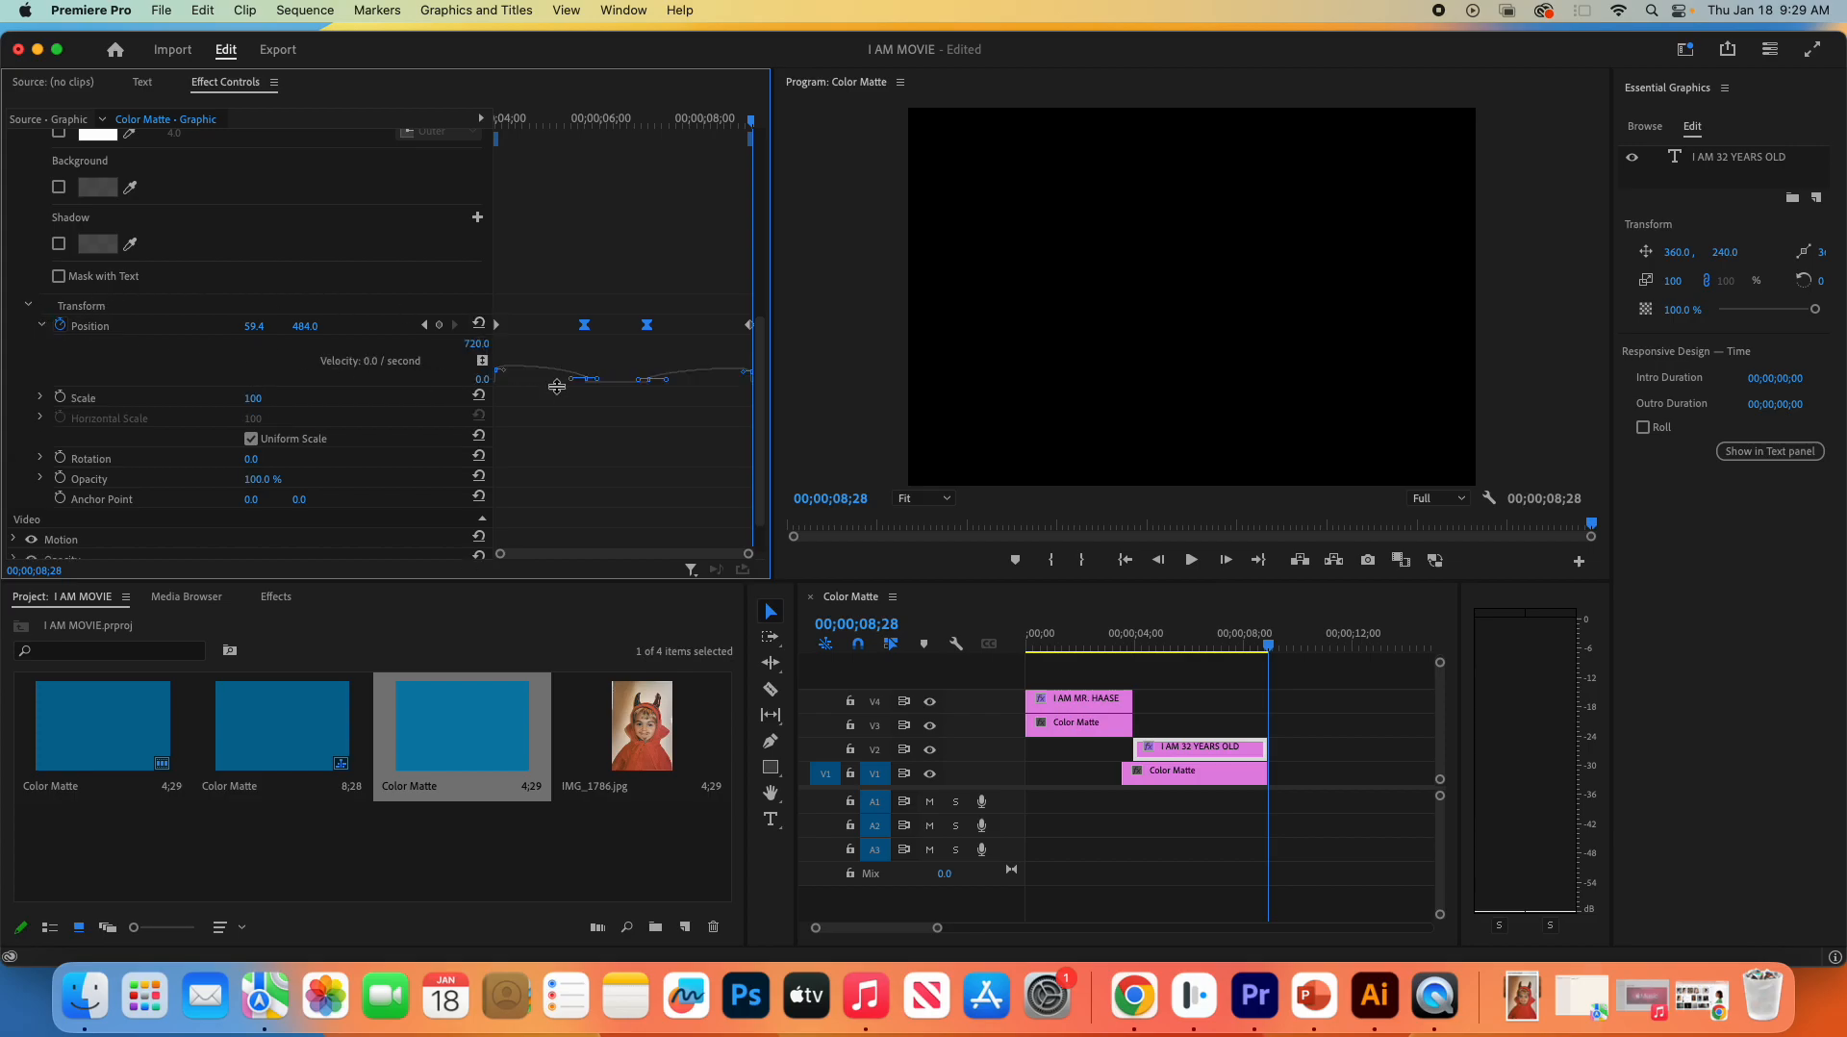
pyautogui.moveTo(595, 379); pyautogui.dragTo(593, 353)
pyautogui.moveTo(1270, 653); pyautogui.dragTo(1134, 652)
pyautogui.press('space')
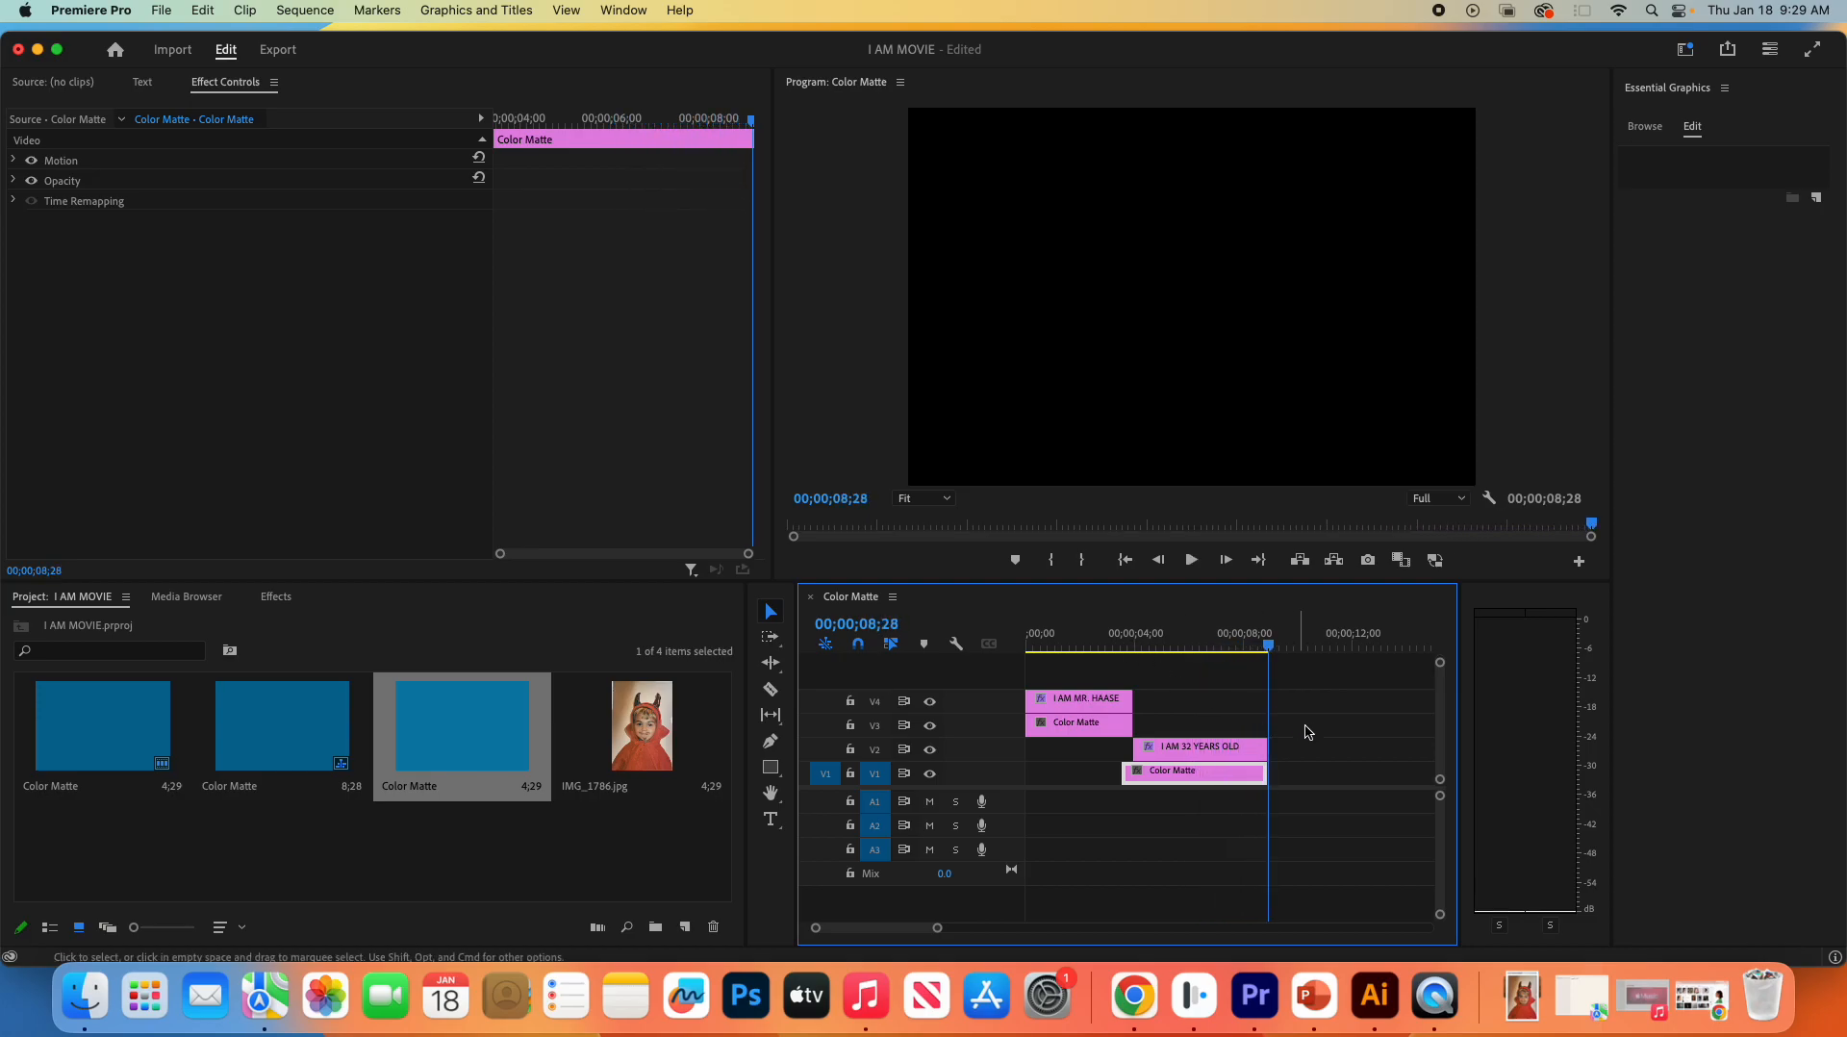
# - Select the title's two middle Position keyframes to inspect their handles on the velocity graph
pyautogui.click(1231, 748)
pyautogui.scroll(-5, 408, 406)
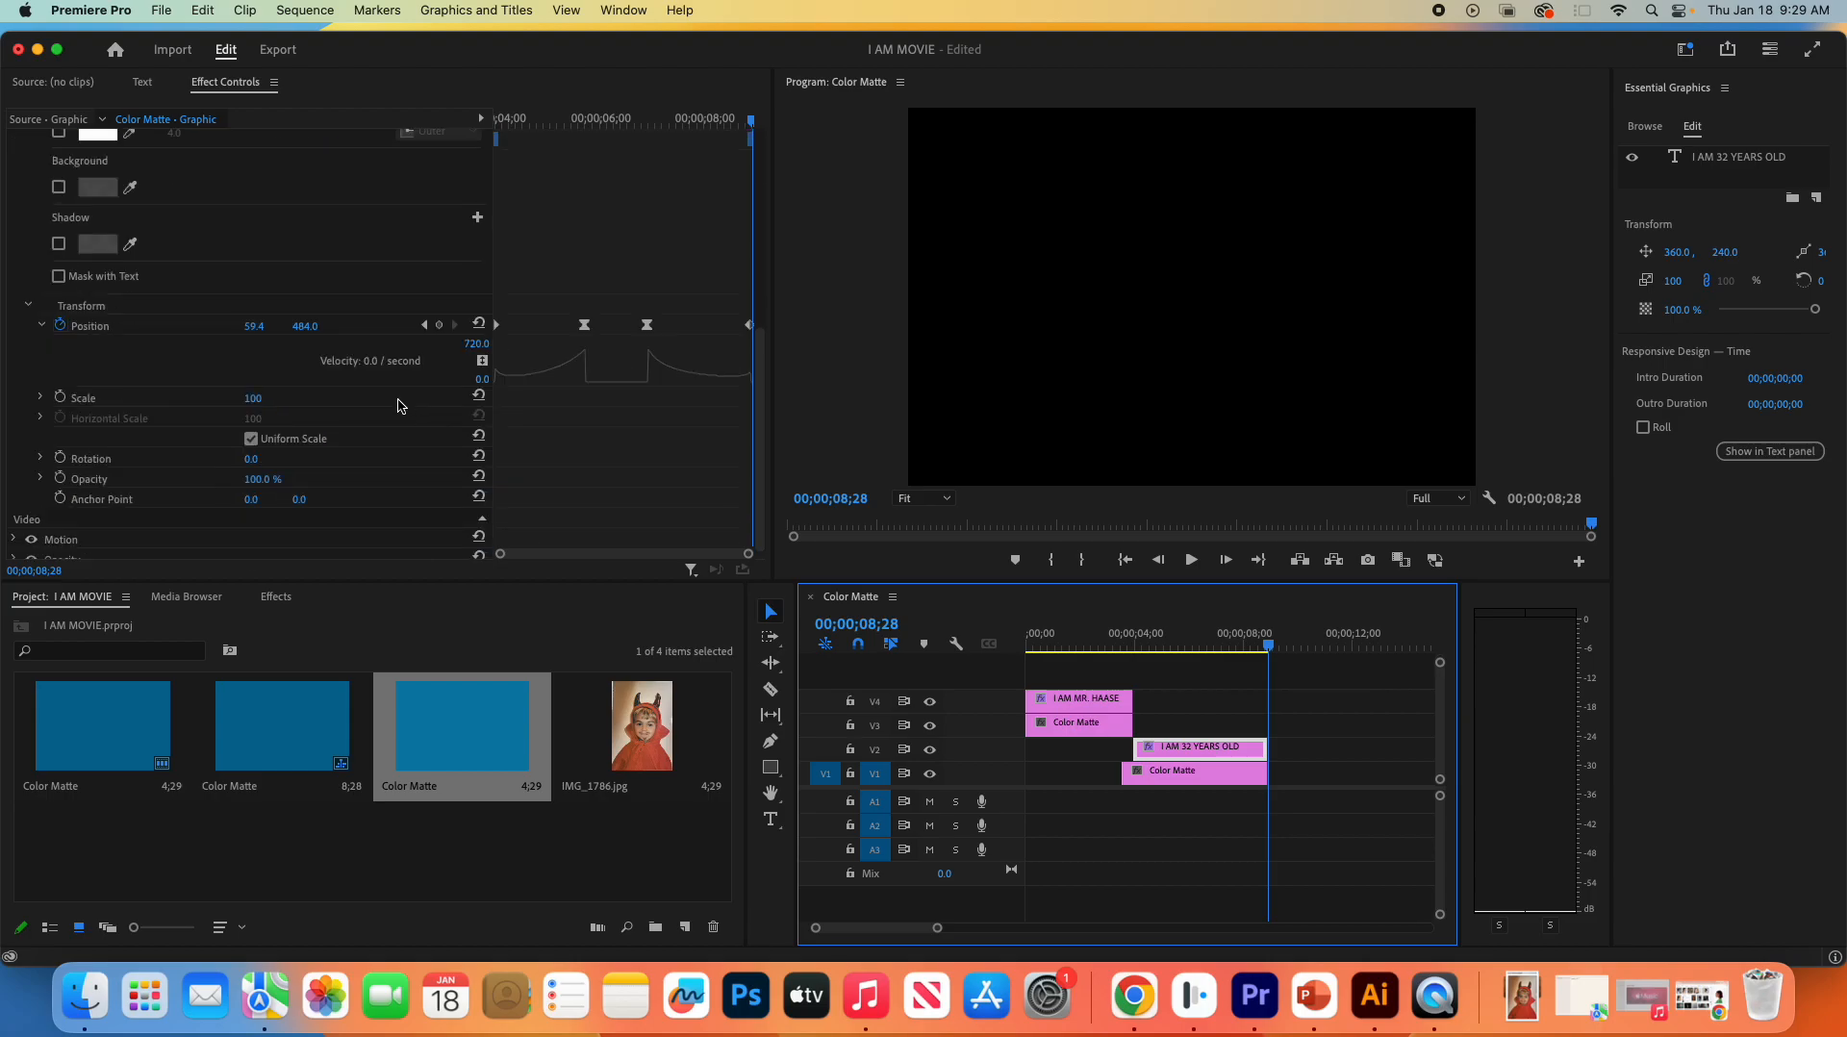
pyautogui.click(587, 362)
pyautogui.click(586, 326)
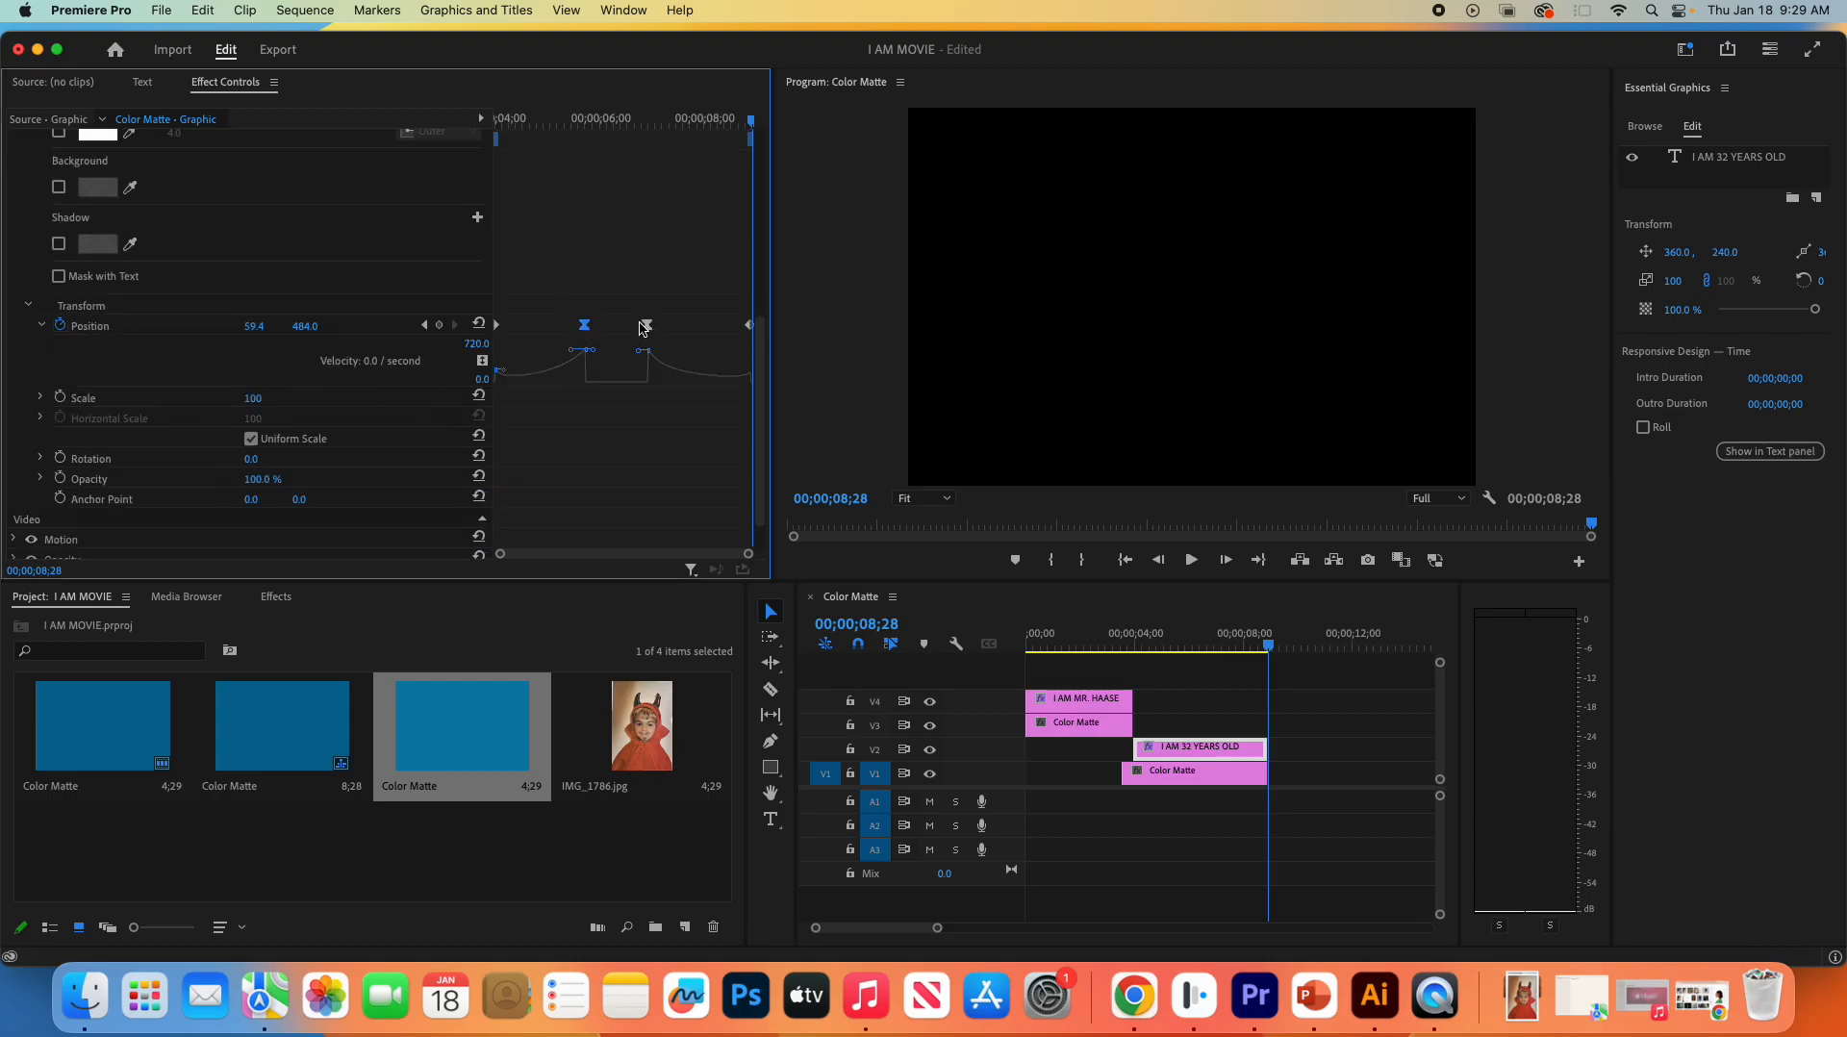
pyautogui.moveTo(561, 295); pyautogui.dragTo(689, 386)
# - Play the title section from its start, and move the playhead back to 00;00;06;01
pyautogui.moveTo(1269, 640); pyautogui.dragTo(1135, 665)
pyautogui.press('space')
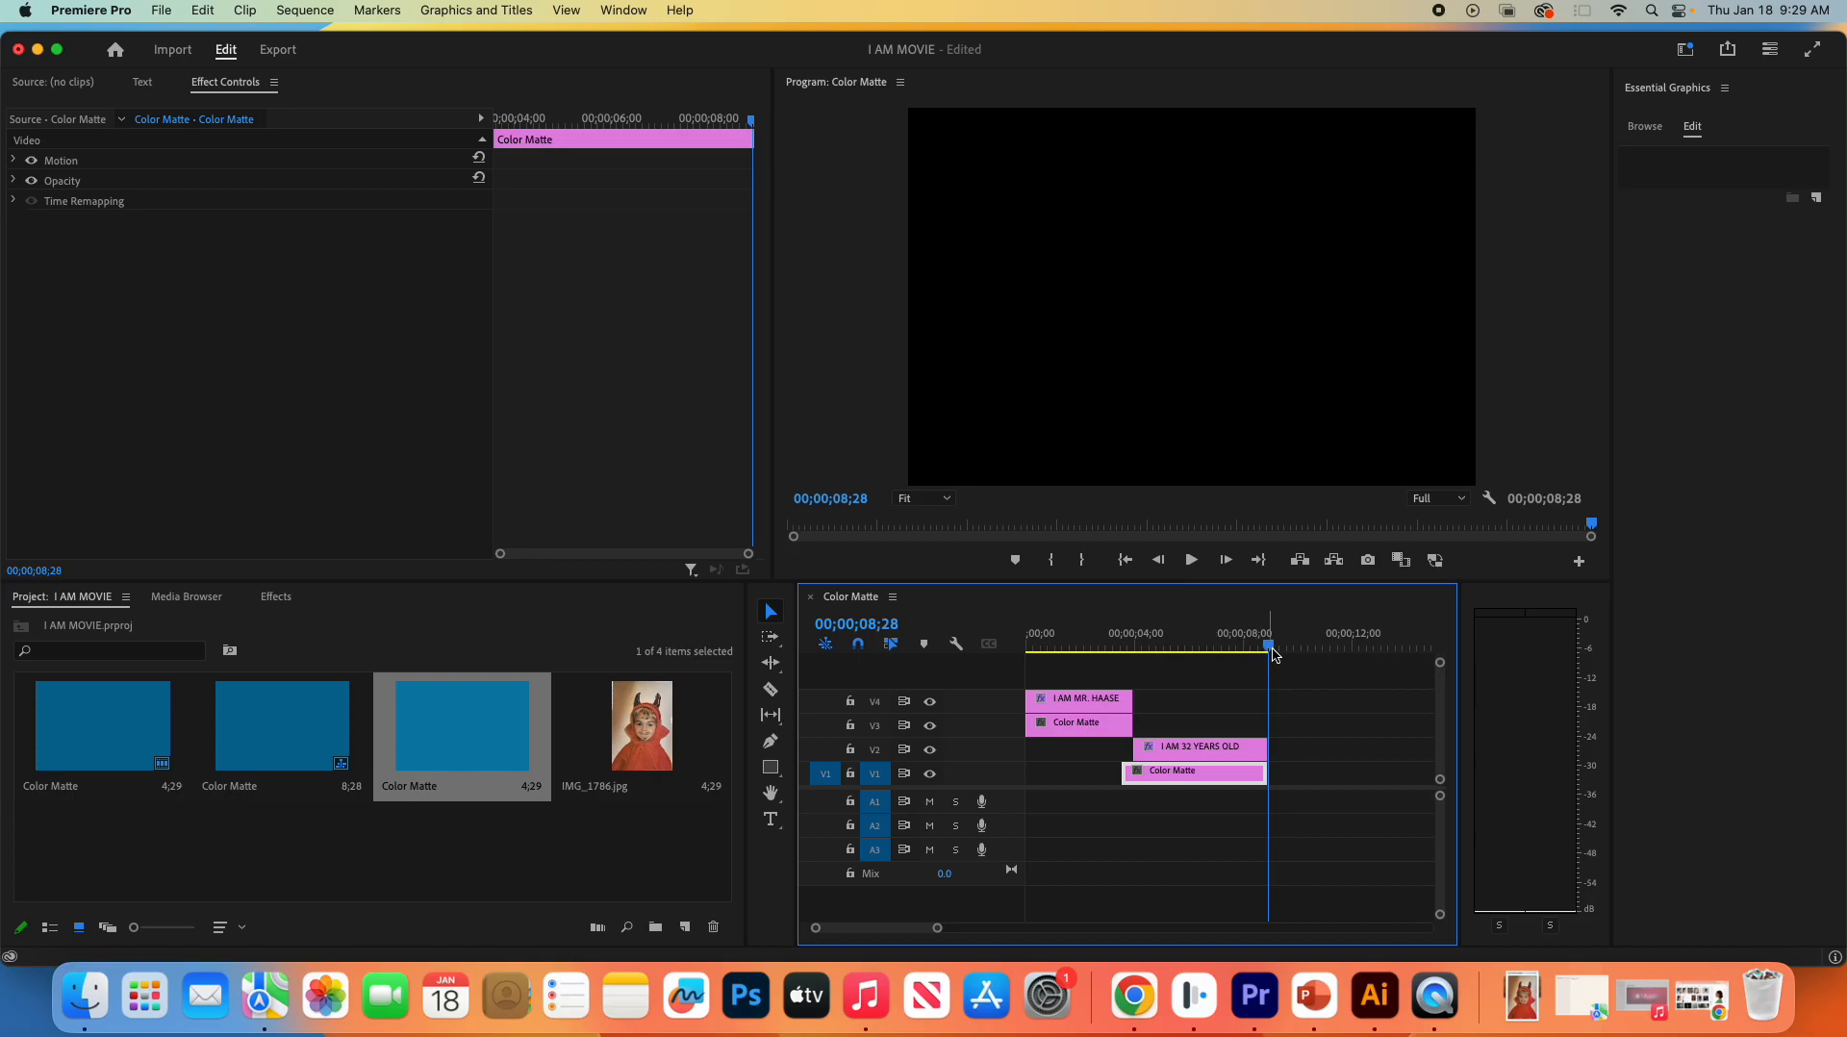
pyautogui.click(1176, 747)
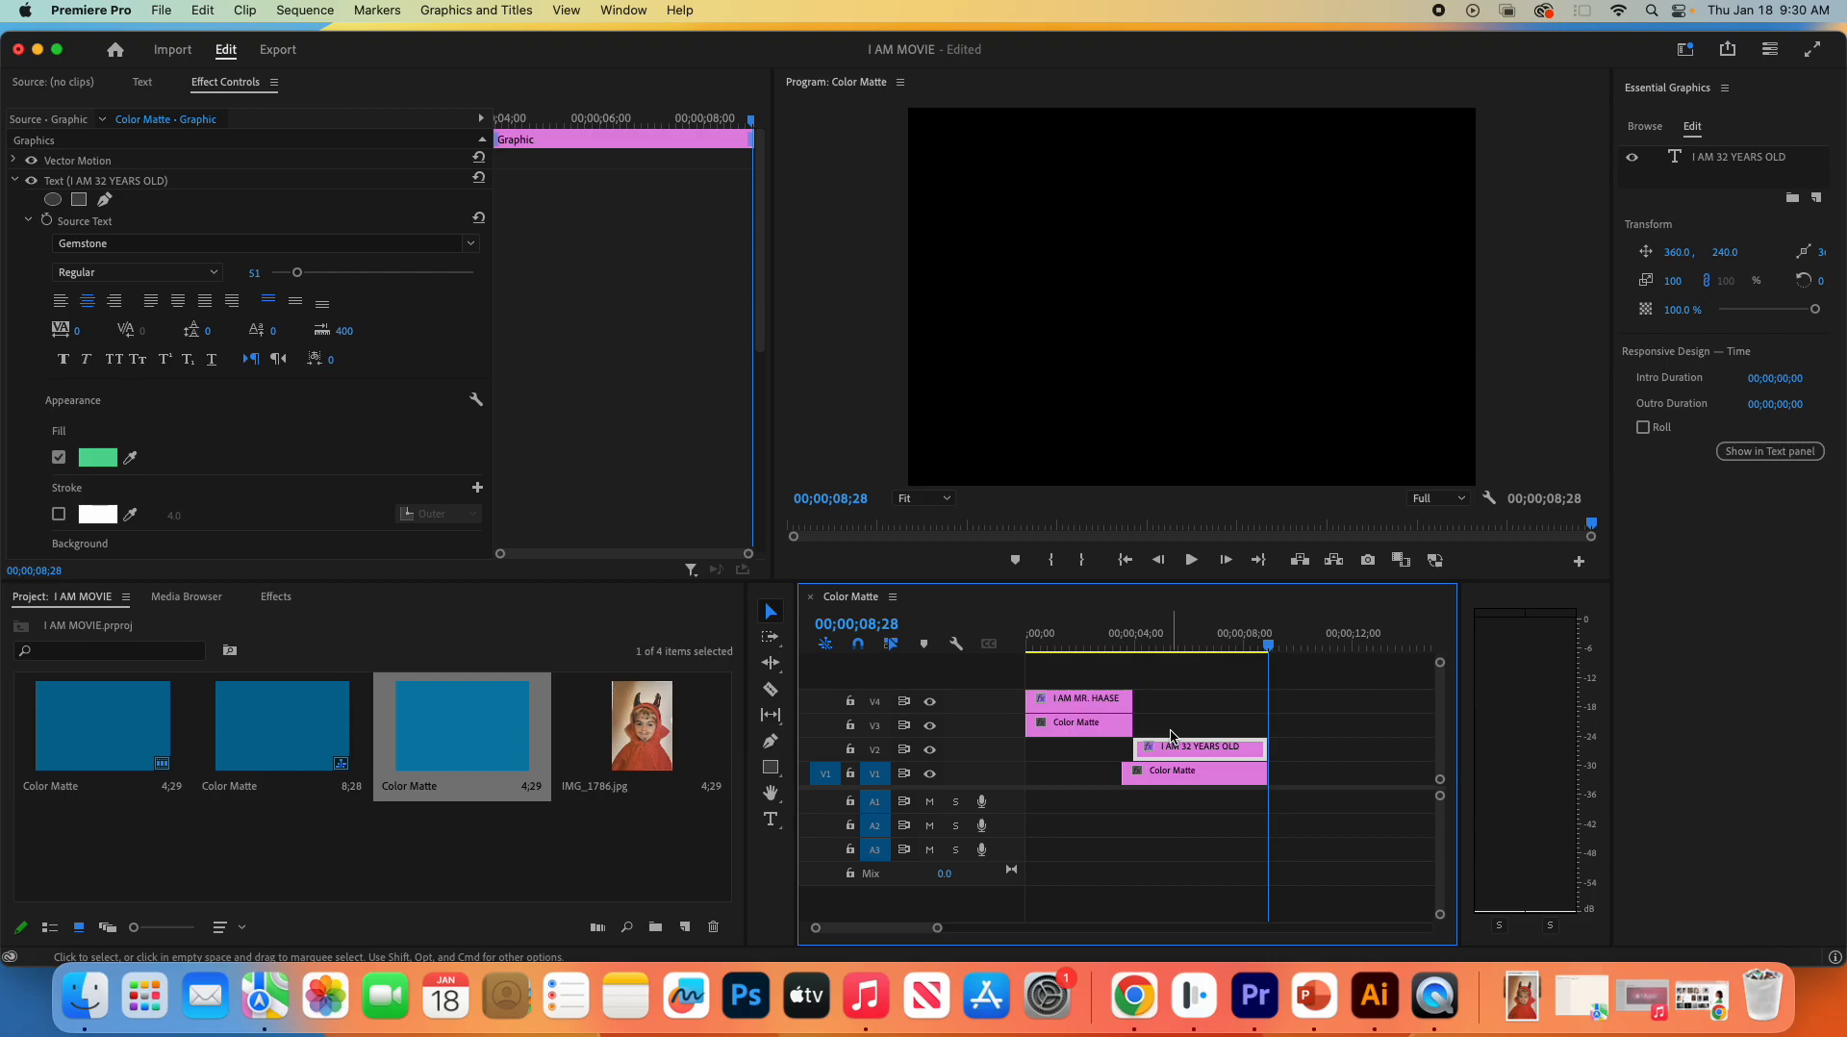
pyautogui.moveTo(1268, 646); pyautogui.dragTo(1191, 685)
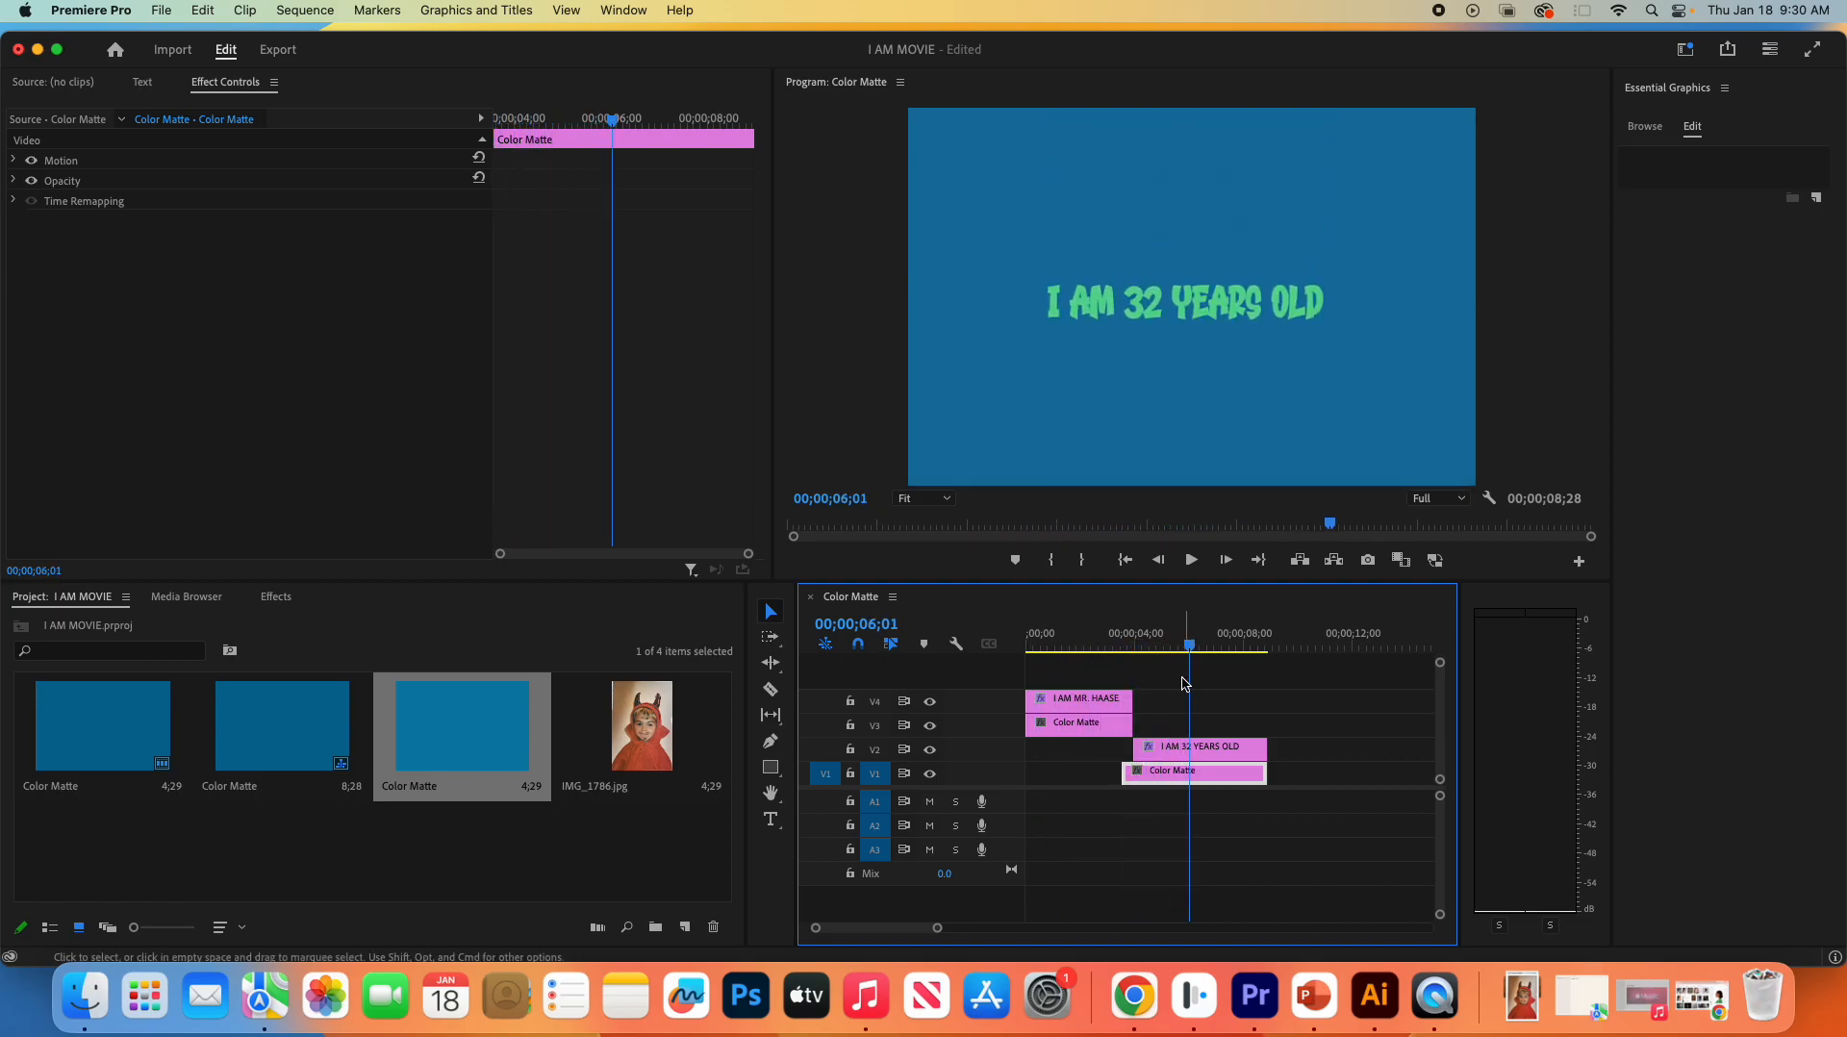